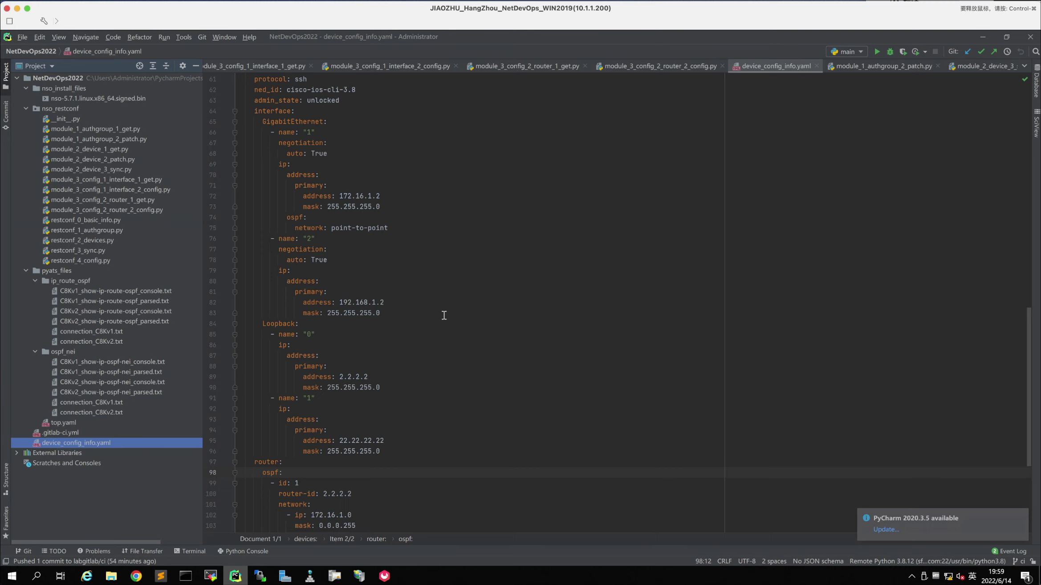
Comment out C8Kv2's Loopback "1" block in device_config_info.yaml and check the network topology slide
scroll(444, 314, down, 2)
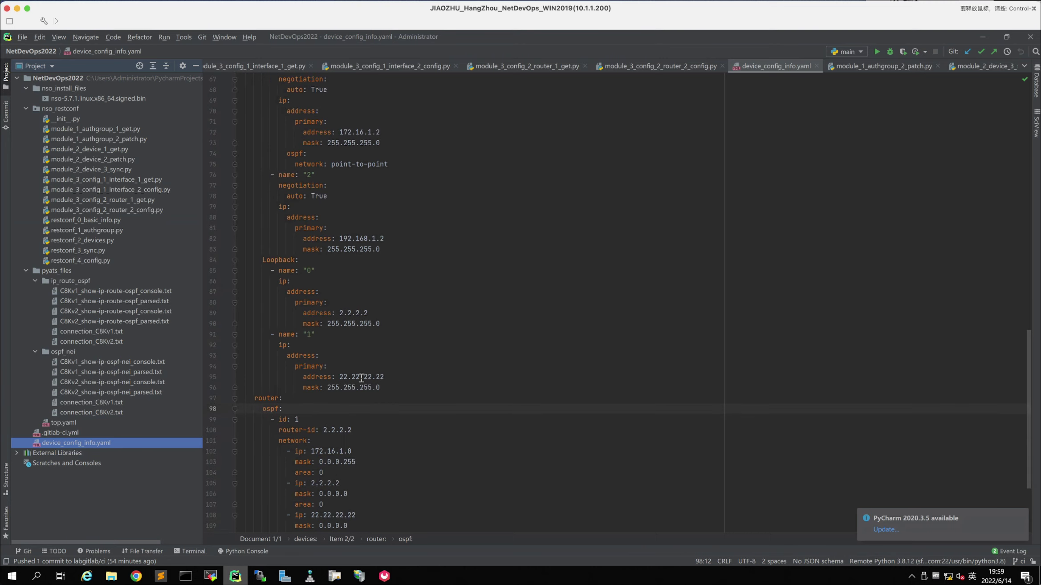
drag(382, 387, 222, 336)
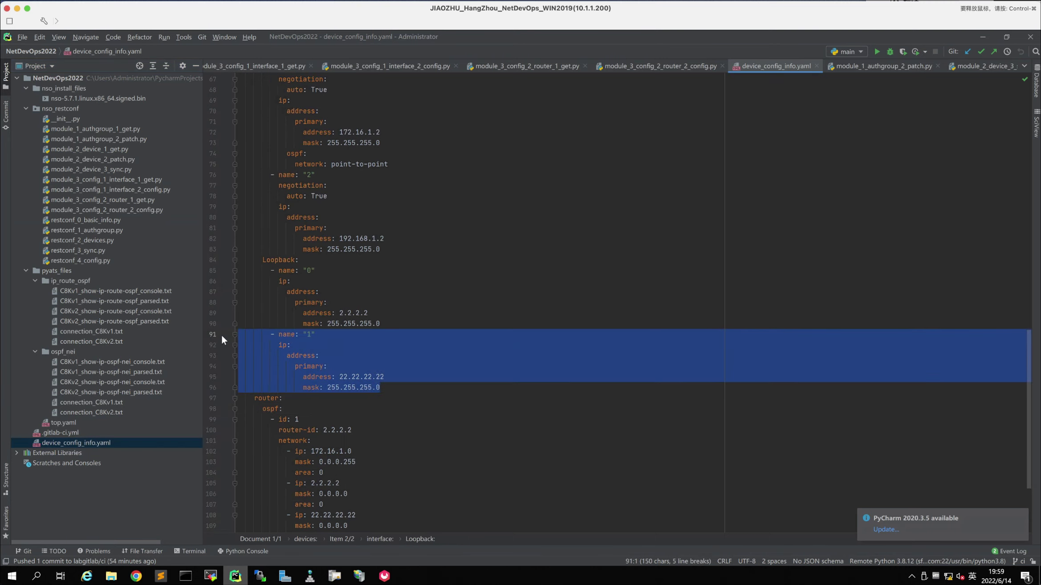
key(ctrl+slash)
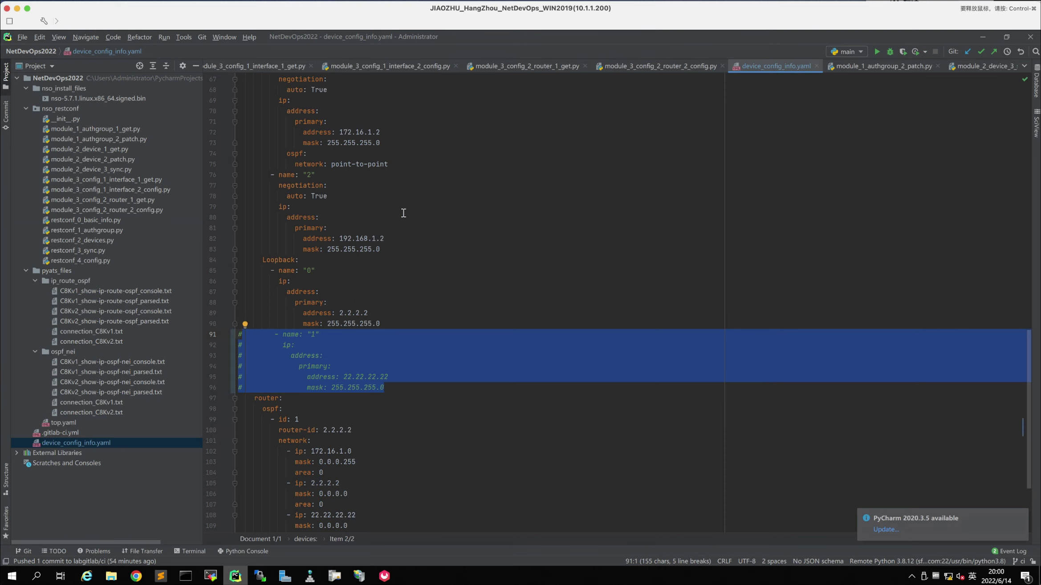
scroll(404, 213, up, 3)
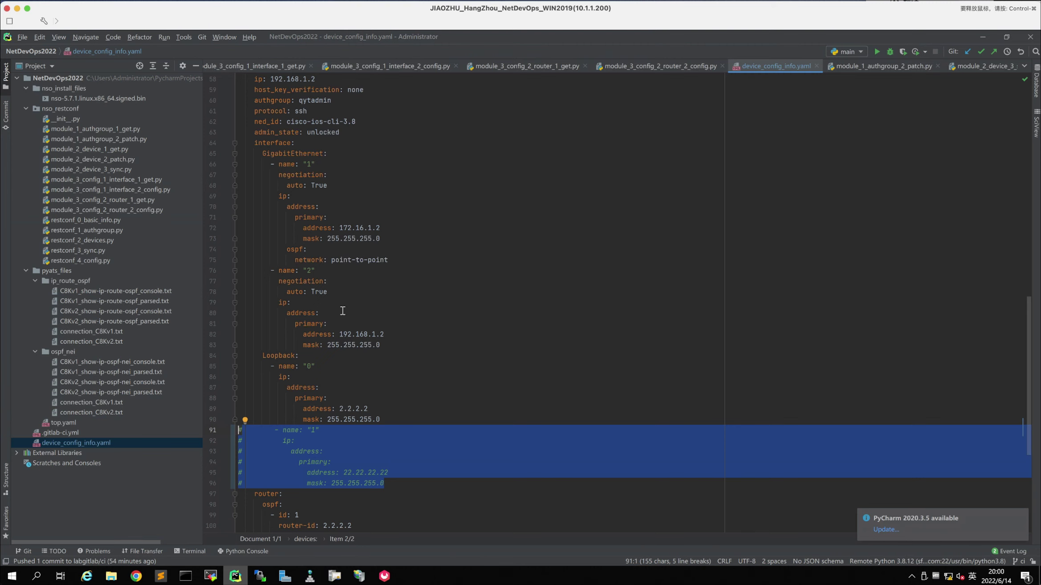
scroll(363, 367, down, 1)
key(super+Tab)
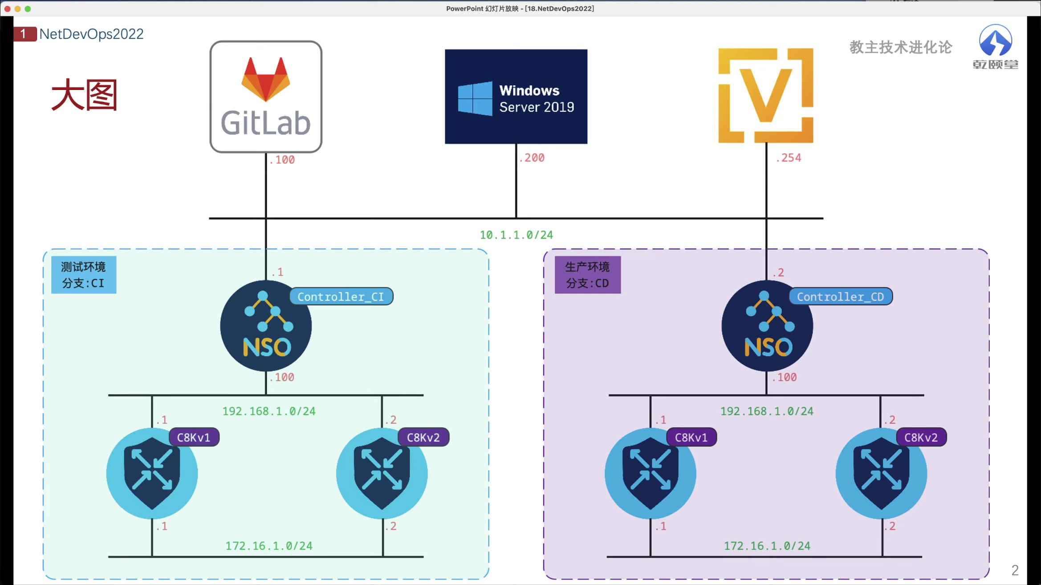
key(super+Tab)
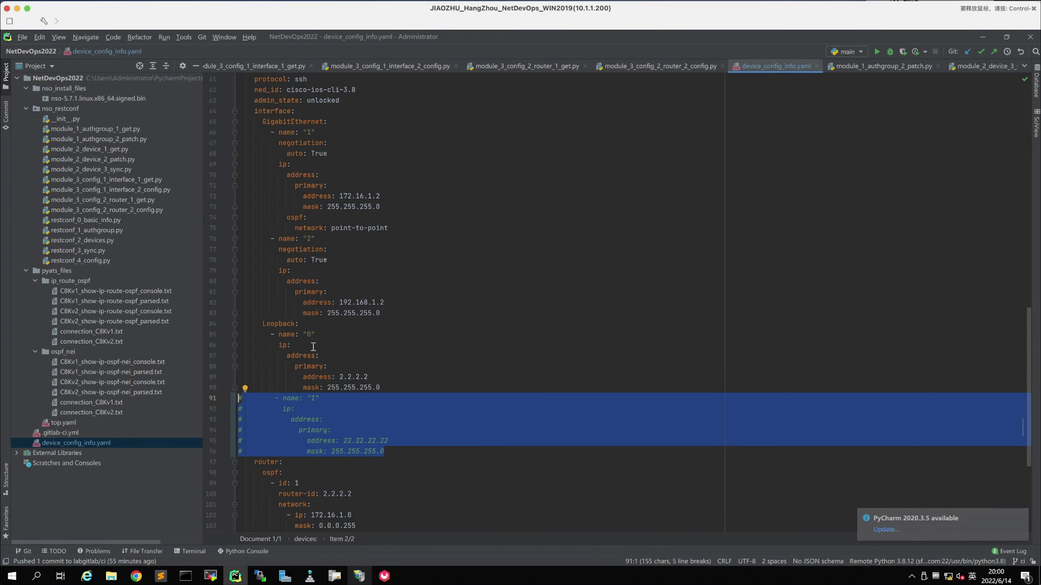
Comment out the 22.22.22.22 network entry with its mask and area in C8Kv2's OSPF section
scroll(369, 430, down, 4)
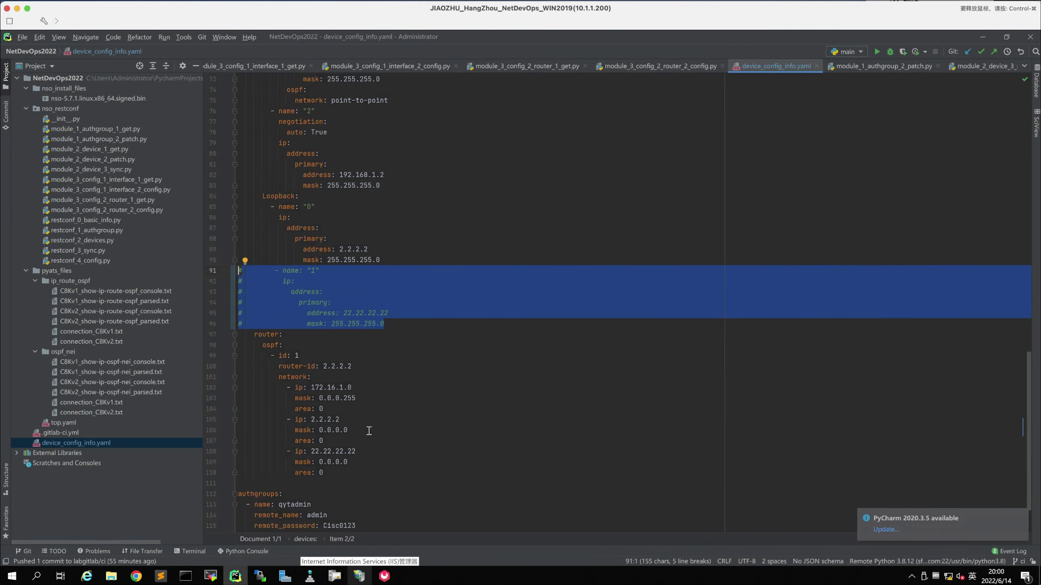
scroll(368, 430, down, 1)
drag(337, 442, 218, 423)
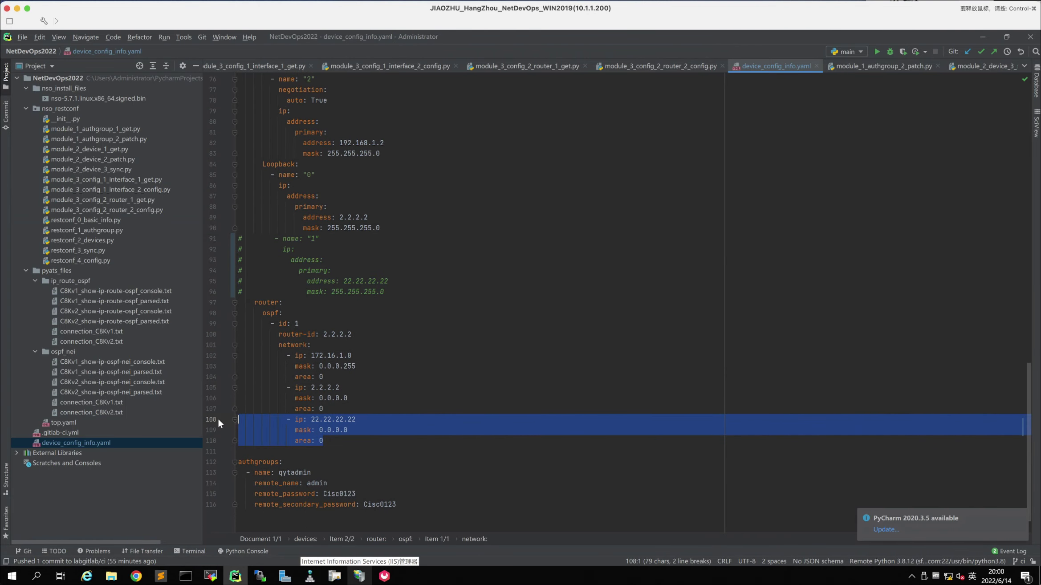
key(ctrl+slash)
scroll(392, 421, down, 1)
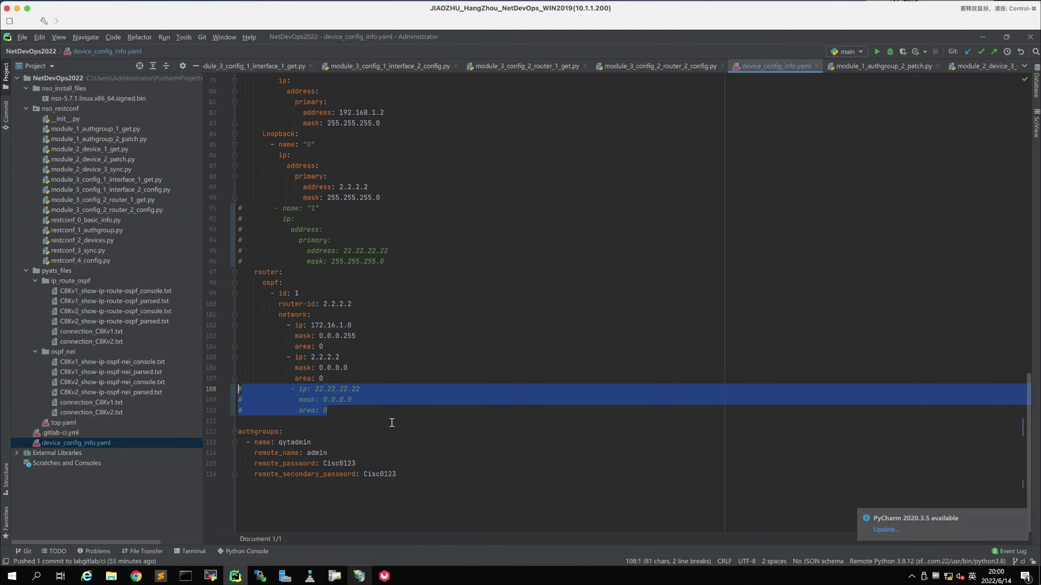
Comment out C8Kv1's Loopback "1" block and its 11.11.11.11 OSPF network entry
scroll(391, 422, up, 20)
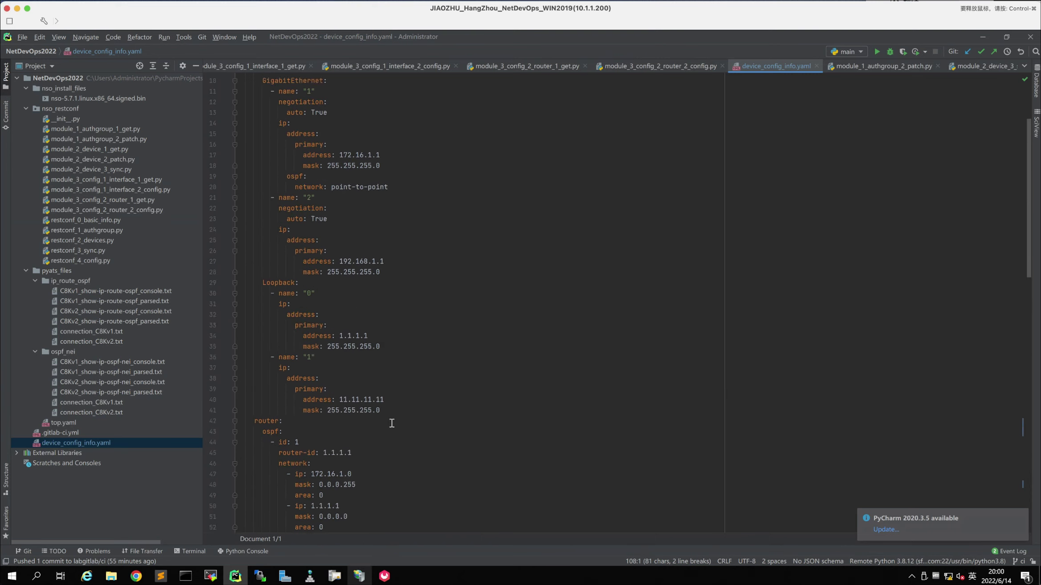
scroll(388, 396, down, 5)
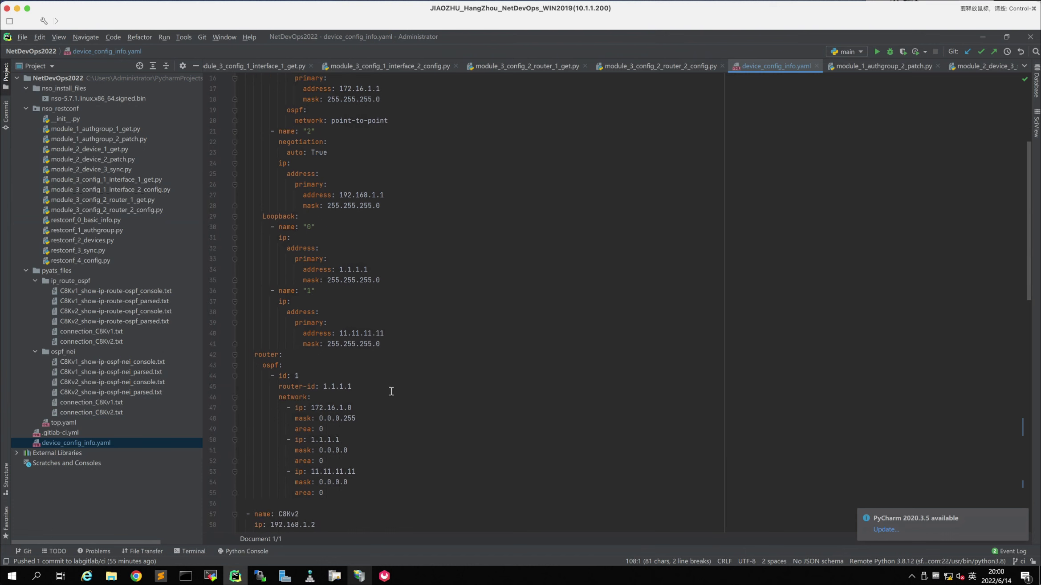
drag(381, 344, 216, 299)
key(ctrl+slash)
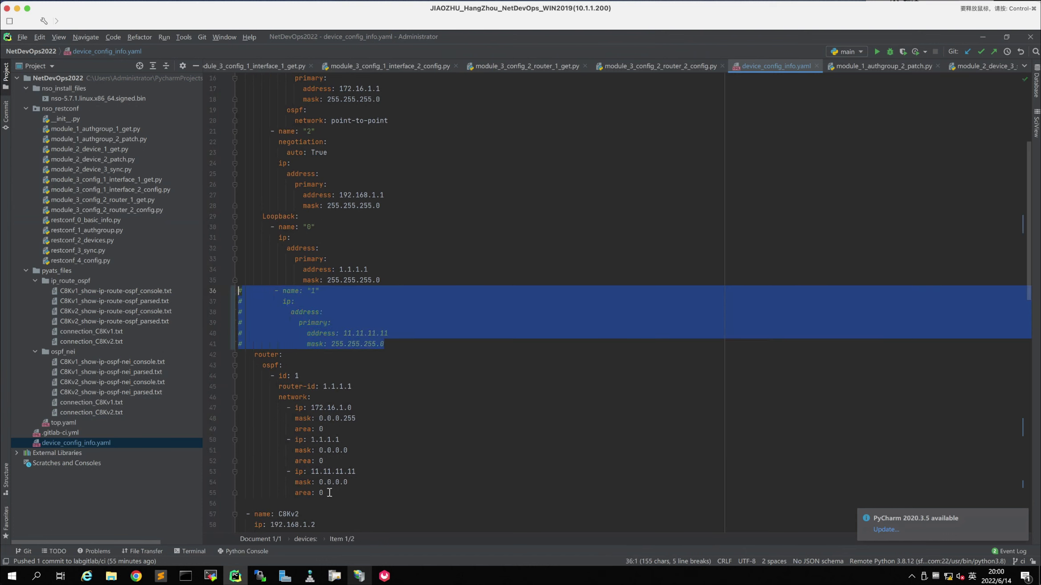
drag(324, 493, 212, 473)
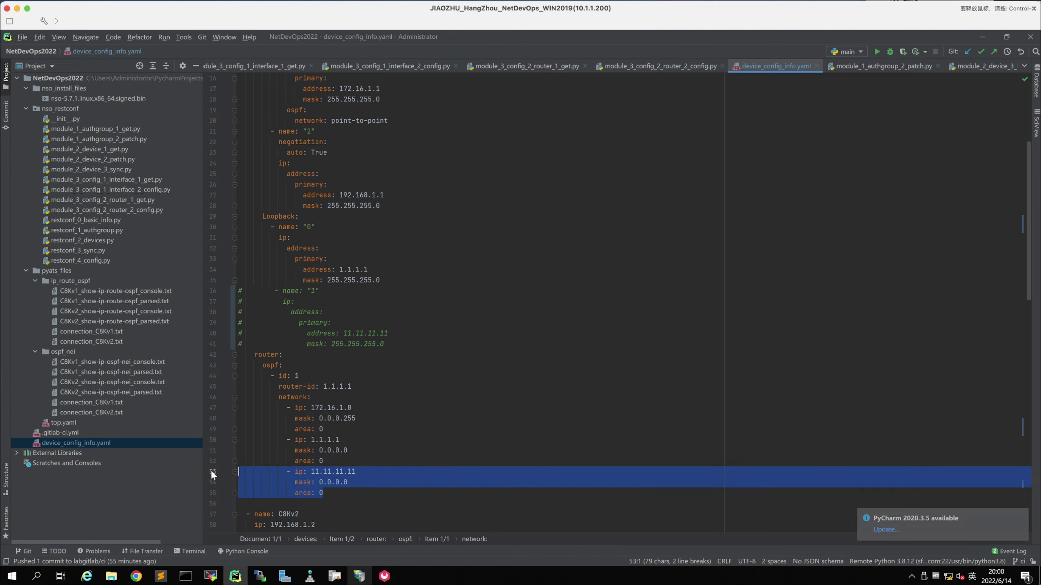
key(ctrl+slash)
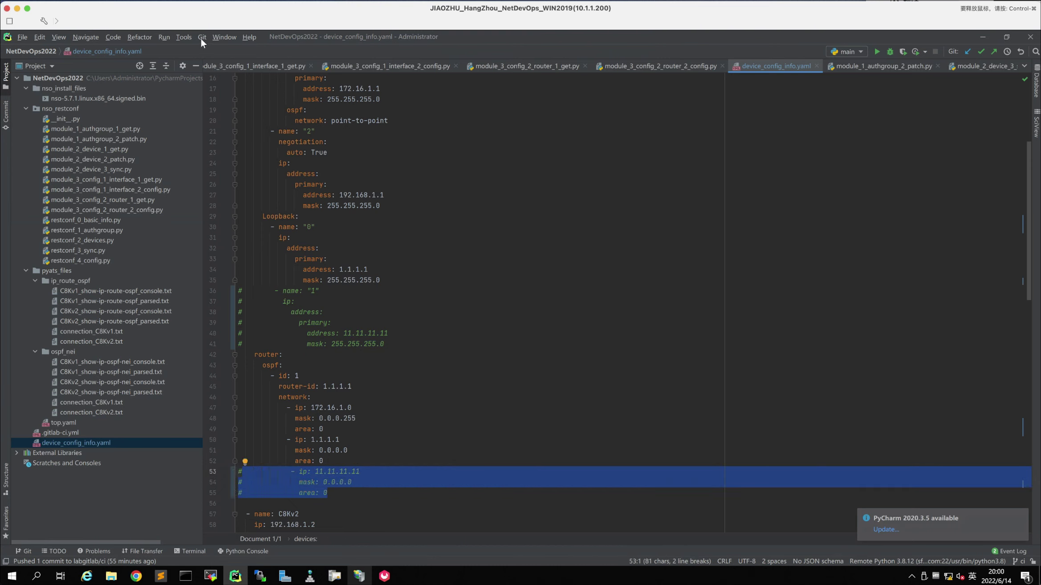
Commit device_config_info.yaml with the message 最终快照 and push it to the ci branch on labgitlab
click(199, 37)
click(208, 53)
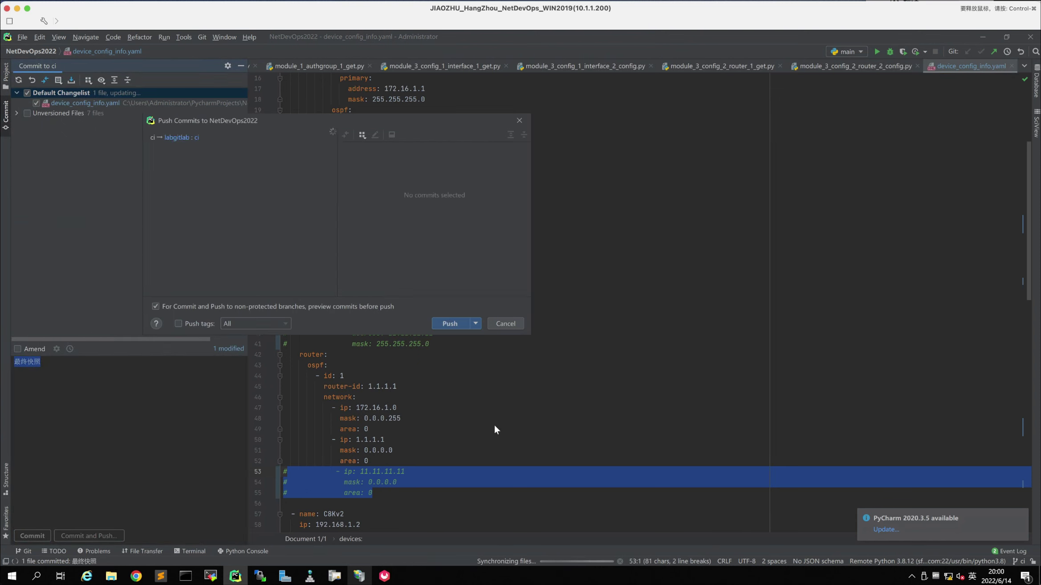
click(448, 323)
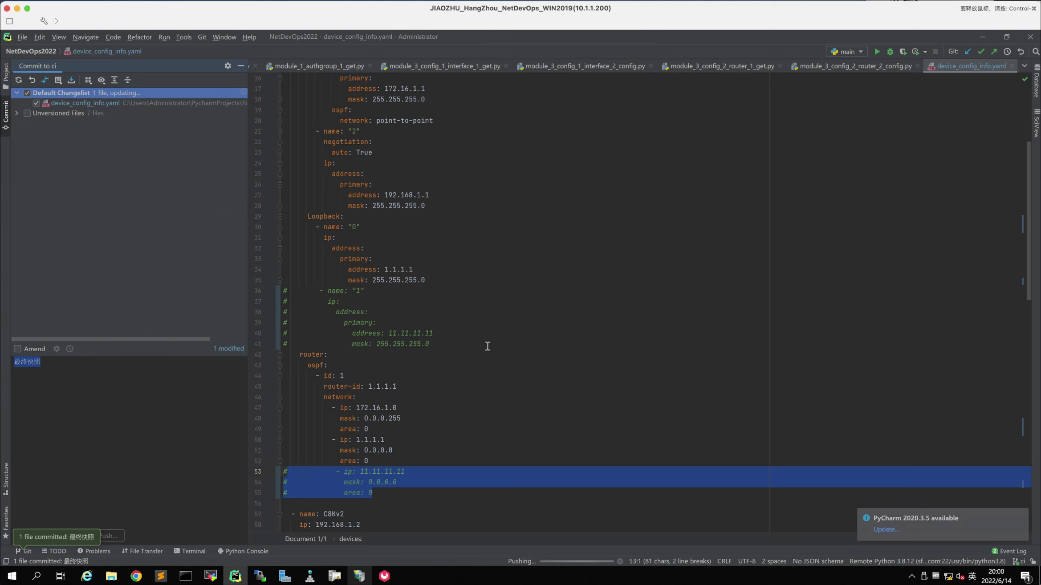
click(6, 76)
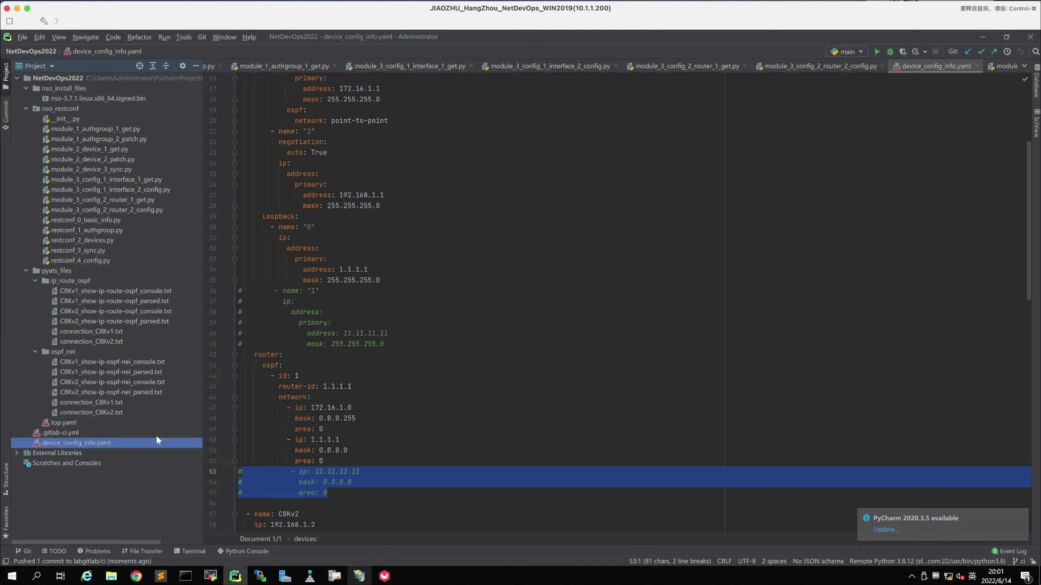
Switch to GitLab in Chrome and check the first four stages of the newest ci pipeline for NetDevOps2022
click(137, 576)
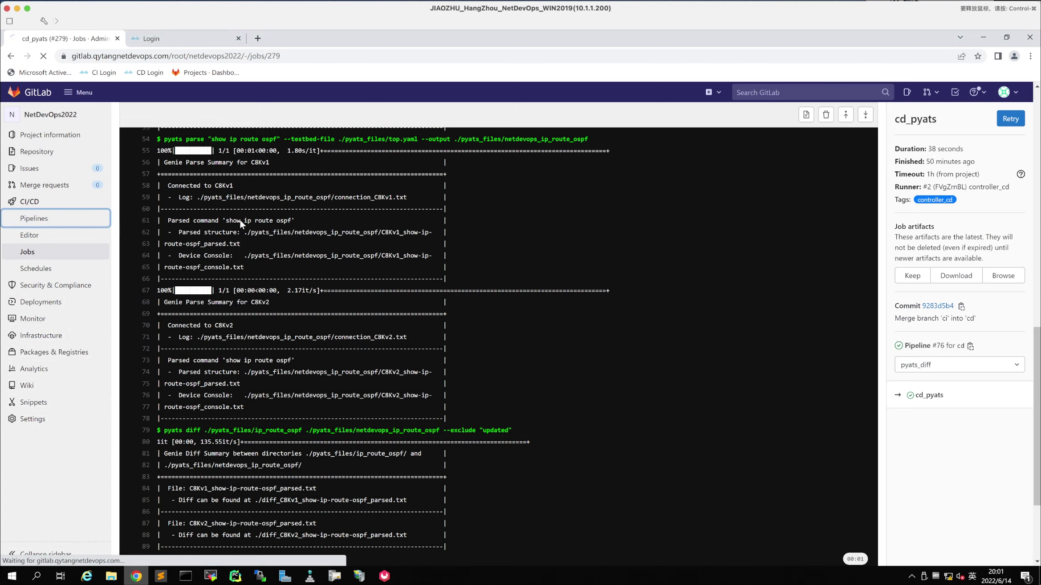
click(34, 218)
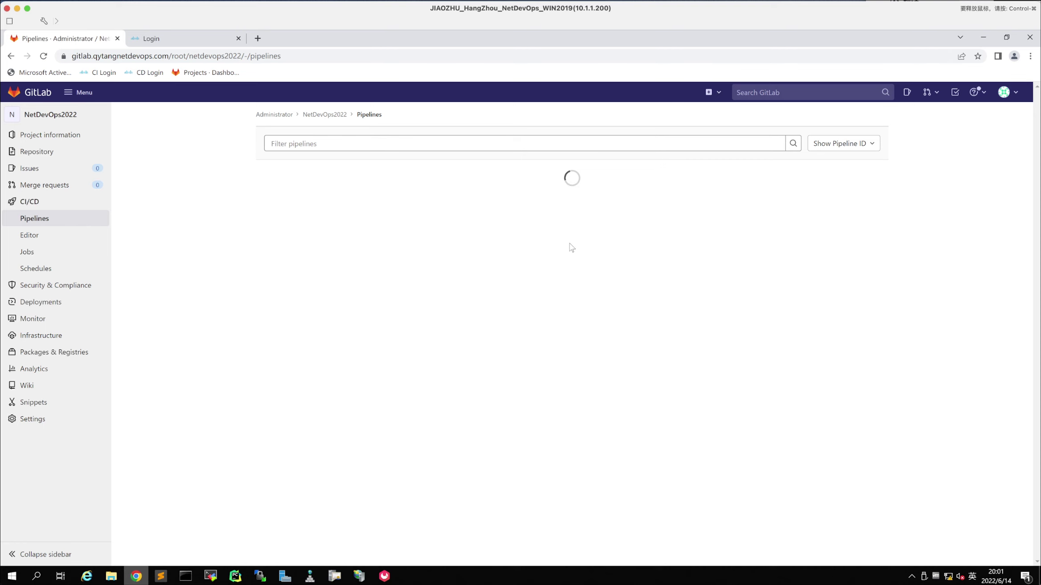
click(570, 230)
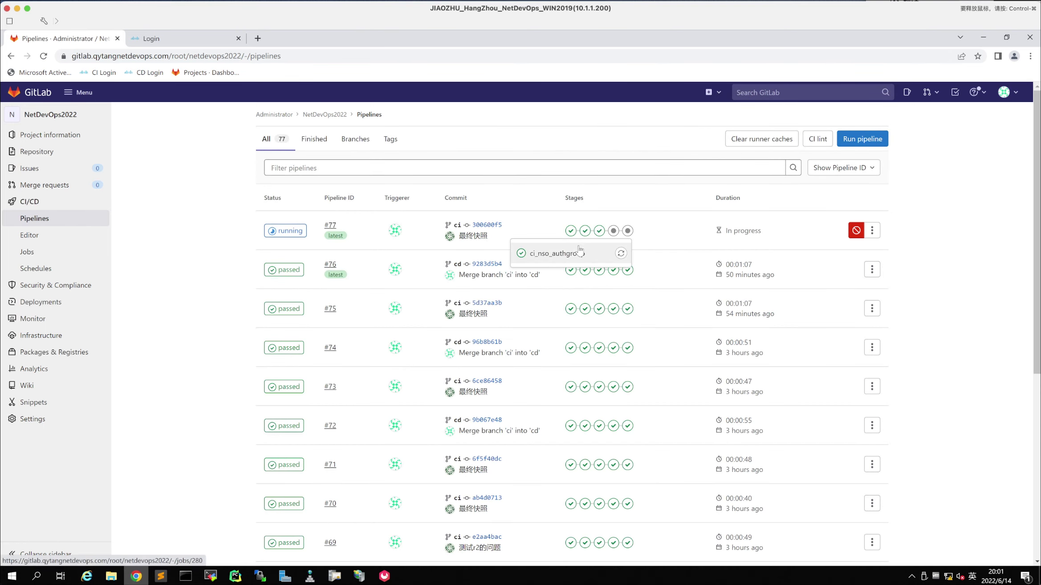
click(585, 231)
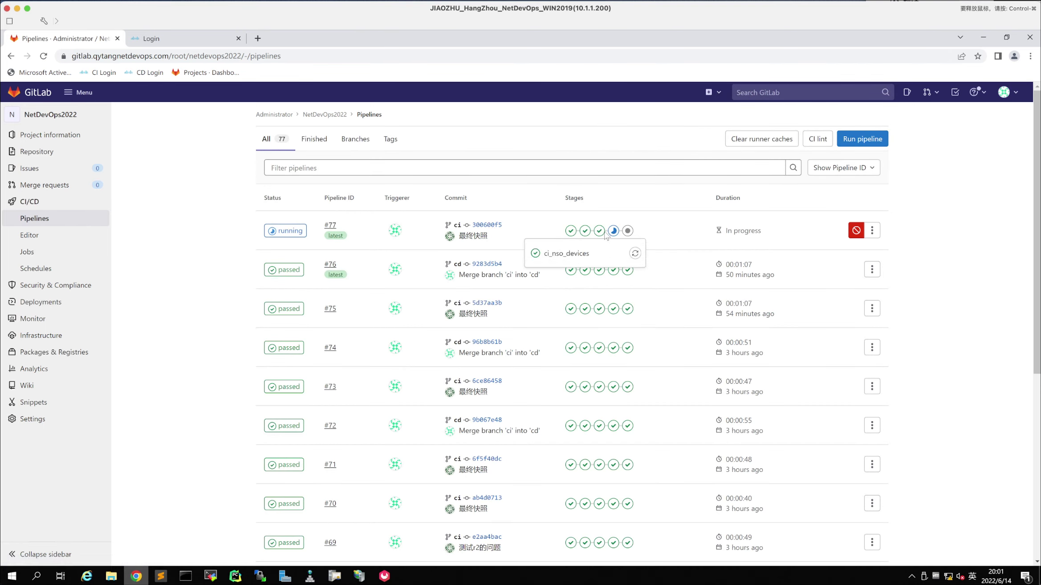
click(599, 230)
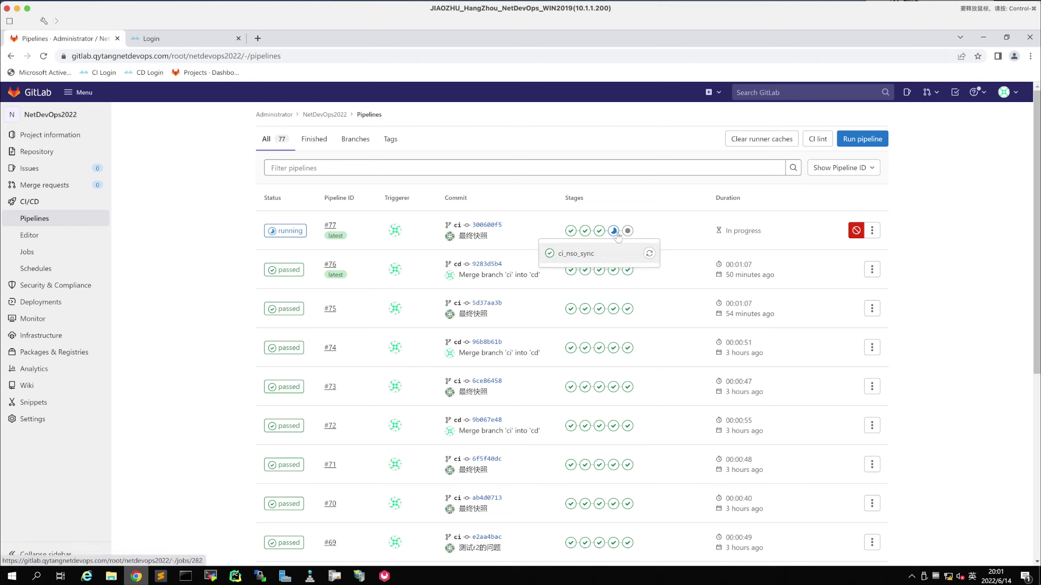
click(615, 231)
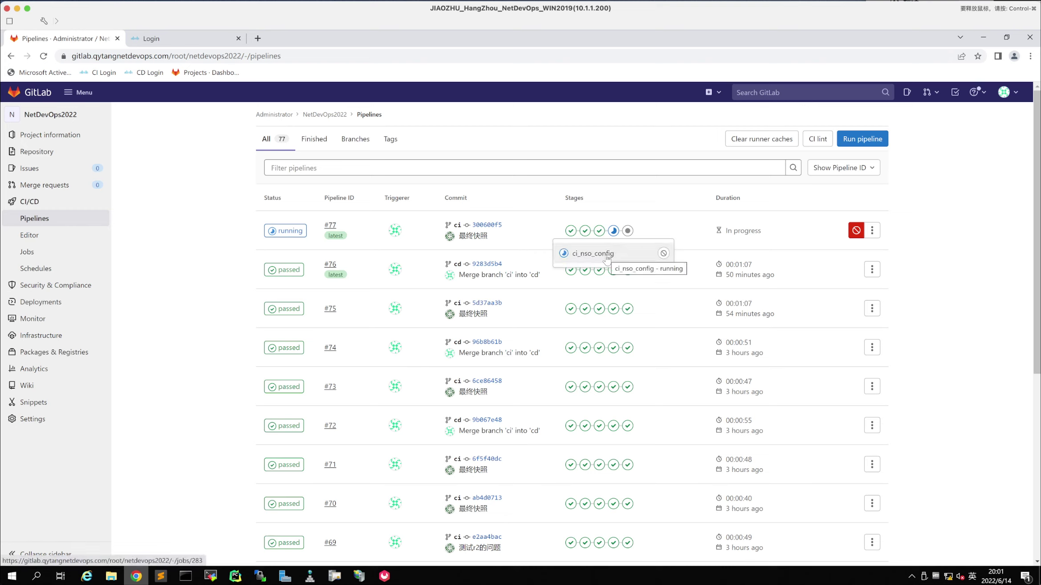
Open the ci_nso_config job and review in its log the loopback interfaces configured on both routers
click(608, 254)
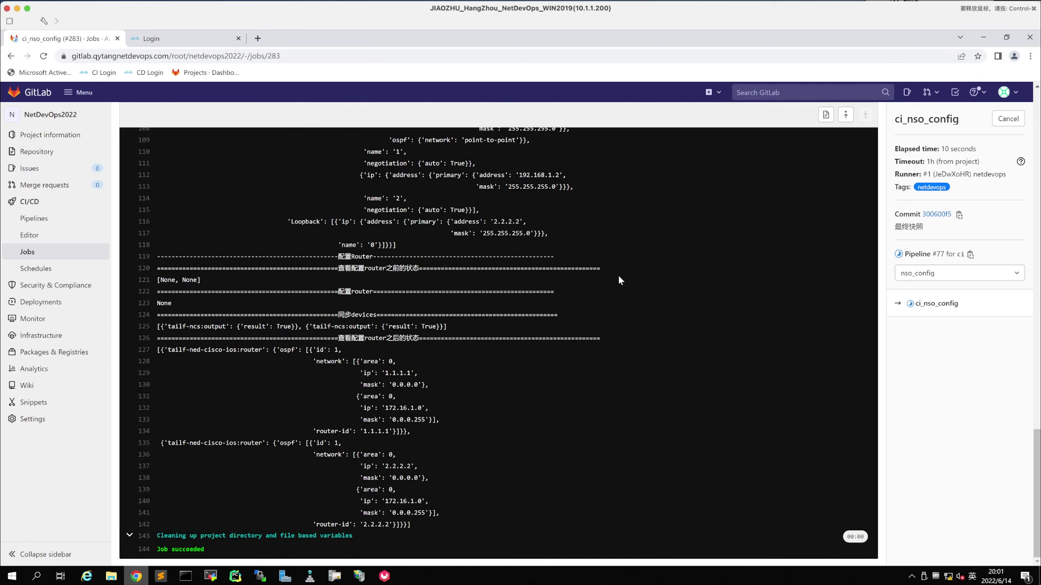
scroll(619, 277, up, 20)
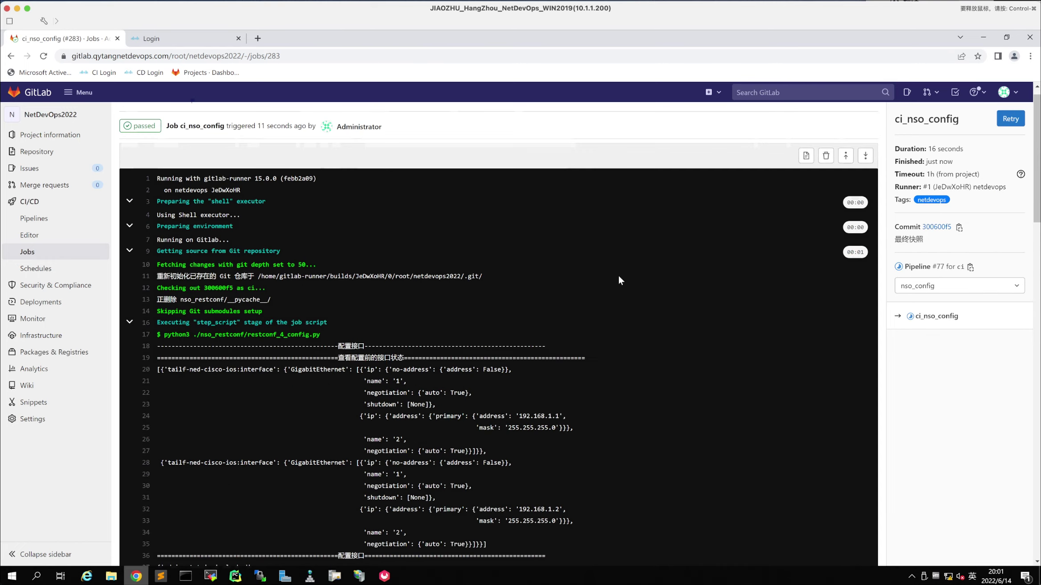
scroll(619, 280, down, 4)
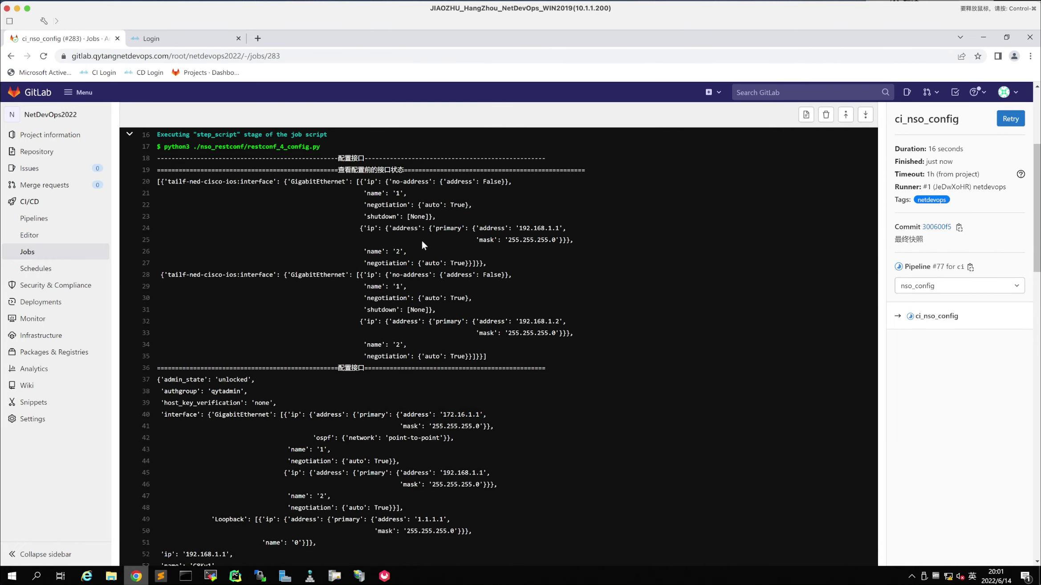
scroll(492, 328, down, 3)
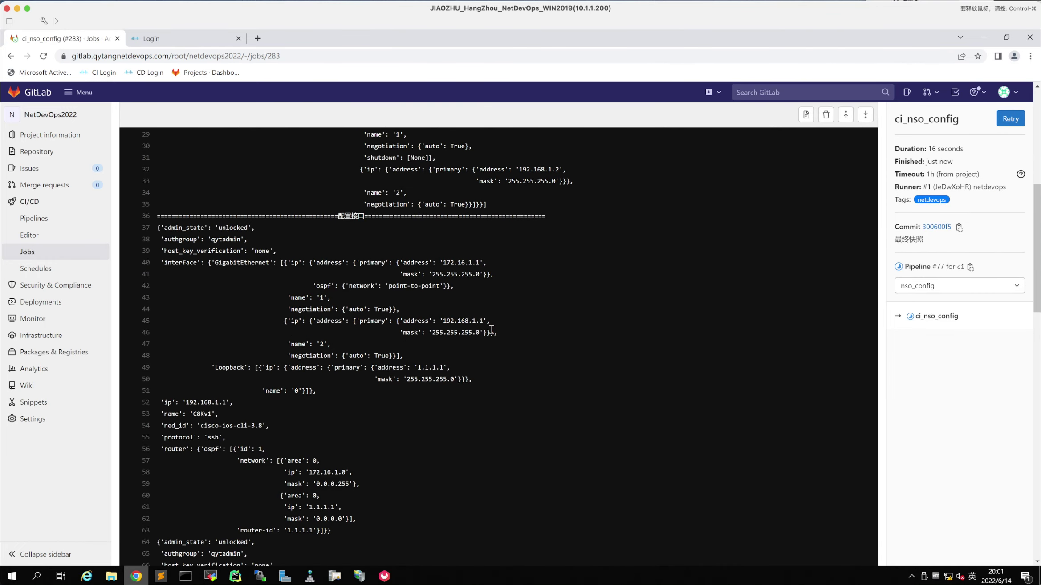
scroll(492, 329, down, 10)
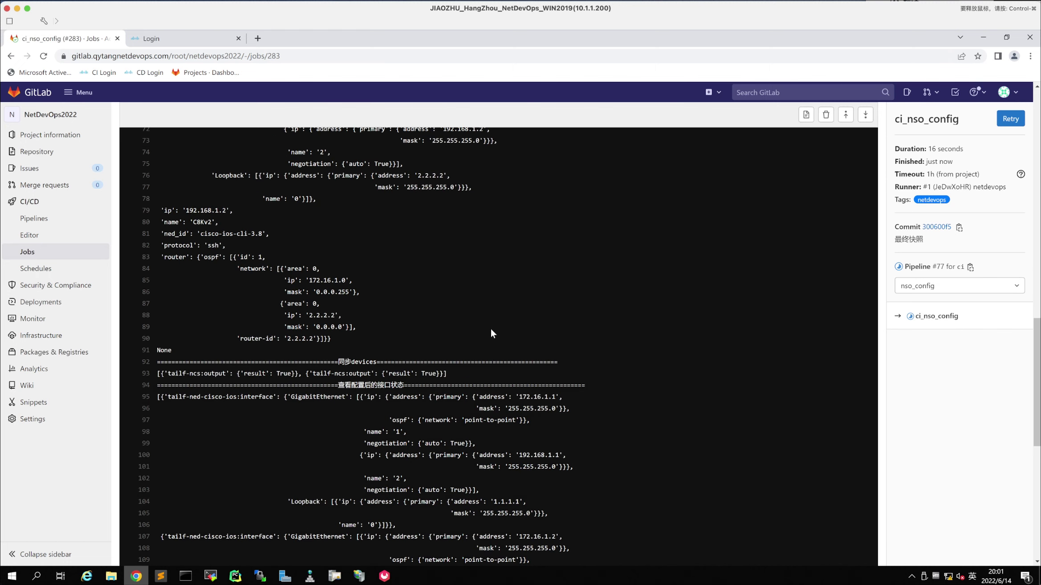
scroll(490, 326, down, 4)
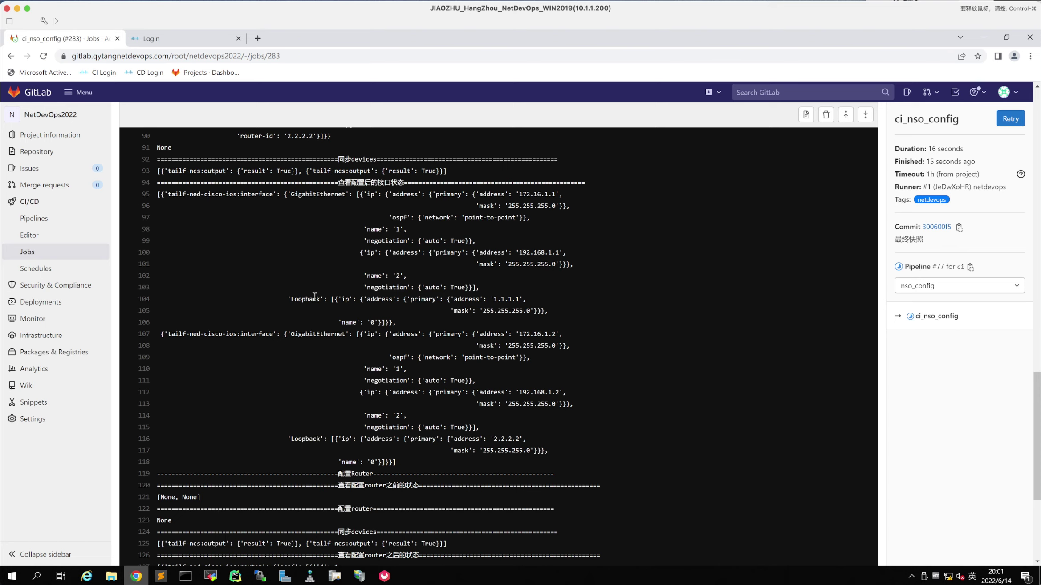
drag(280, 298, 395, 322)
drag(330, 439, 459, 473)
Examine the OSPF networks listed after the router configuration at the end of the job log
scroll(490, 500, down, 5)
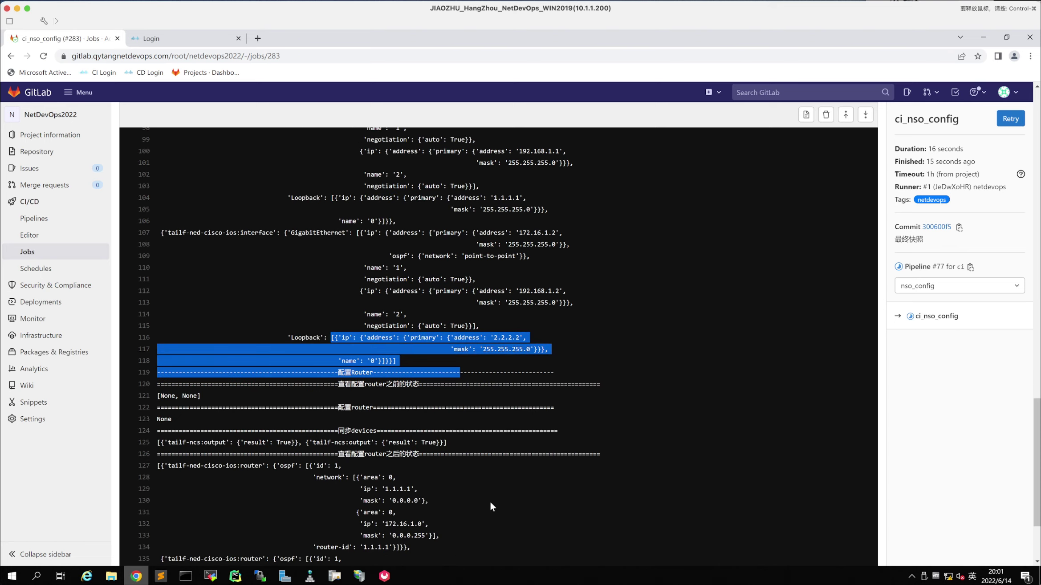
drag(297, 367, 434, 448)
click(434, 480)
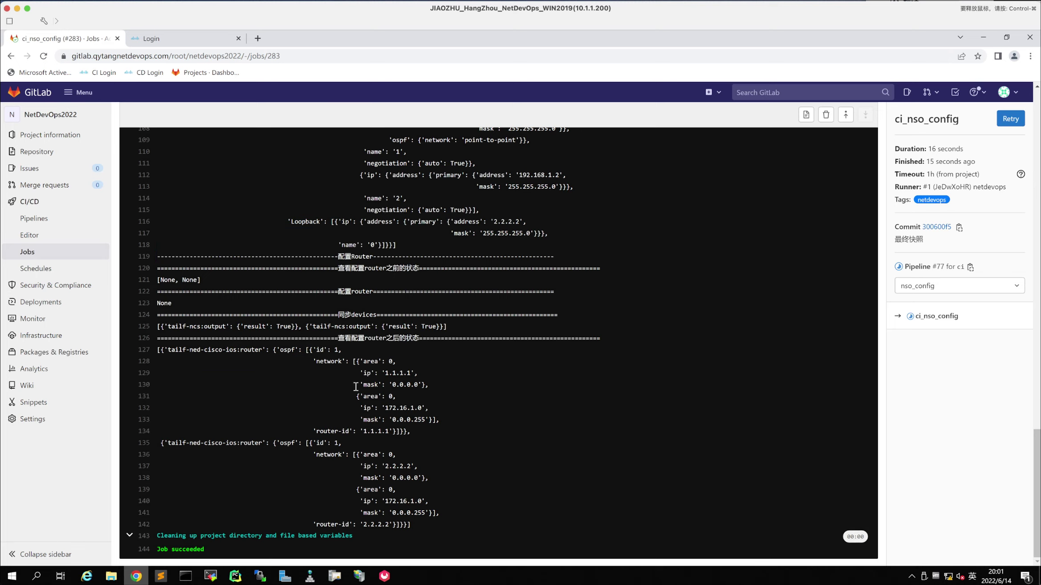
drag(356, 387, 423, 512)
click(467, 492)
triple_click(467, 513)
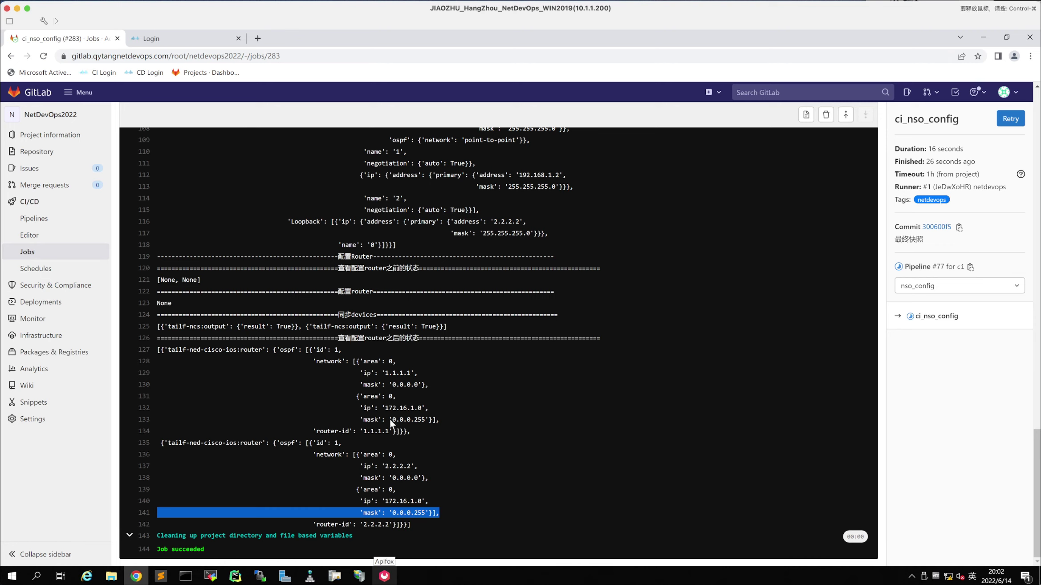
Switch to the CI C8Kv1 console, run "show ip inter brie", and return to the GitLab job log
key(super+grave)
key(Return)
key(Return)
key(Return)
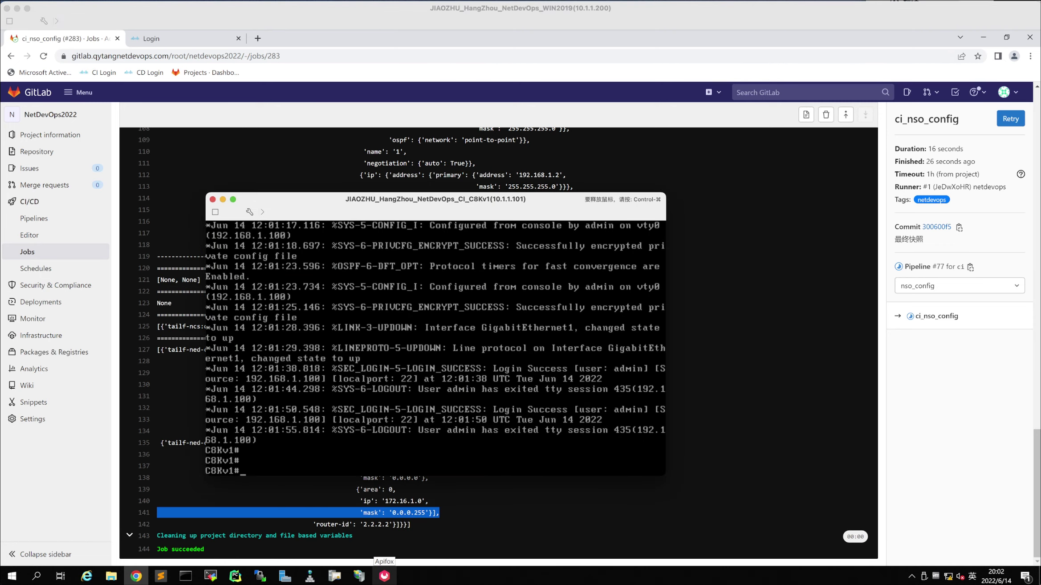
text(show ip inter brie)
key(Return)
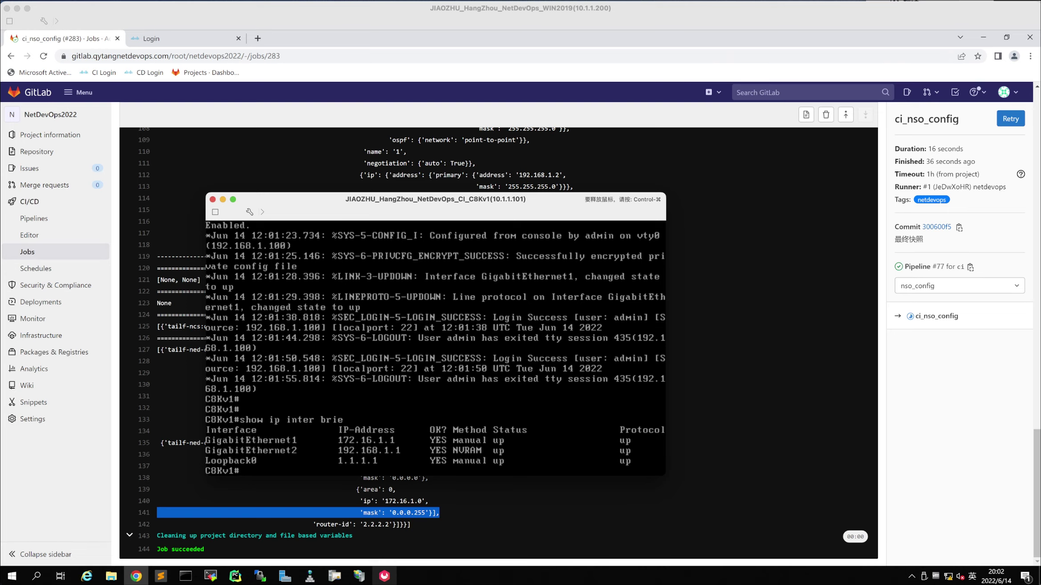
key(super+grave)
click(702, 329)
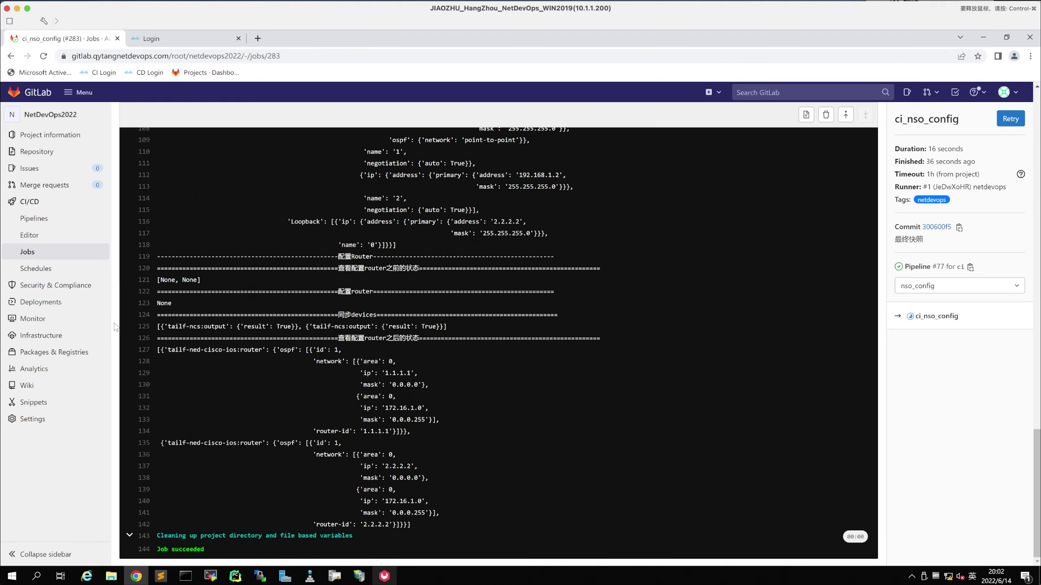
Open the ci_pyats job of the newest ci pipeline and check the OSPF route diff results for C8Kv1 and C8Kv2
click(36, 219)
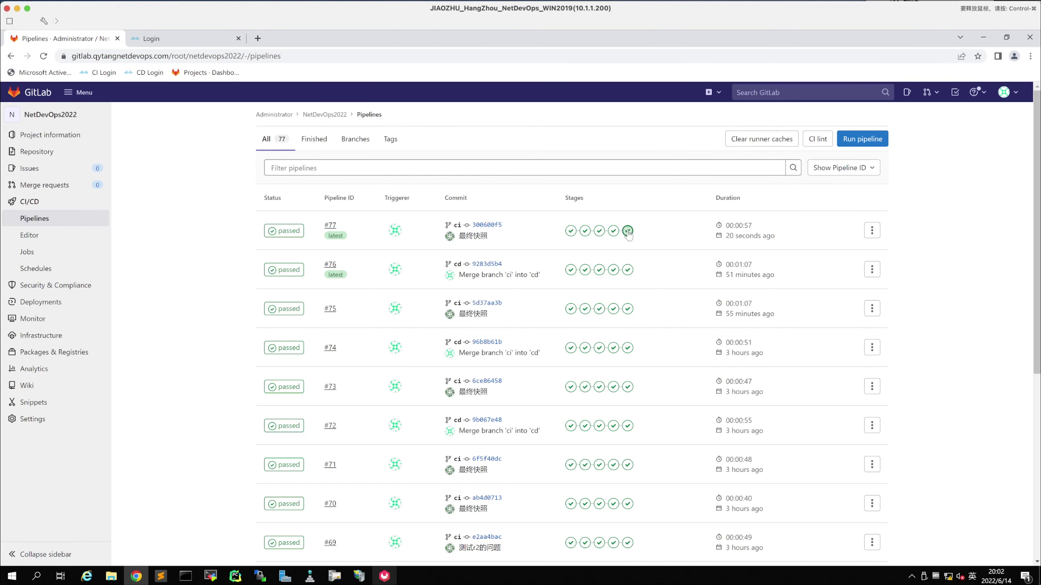
click(628, 231)
click(623, 253)
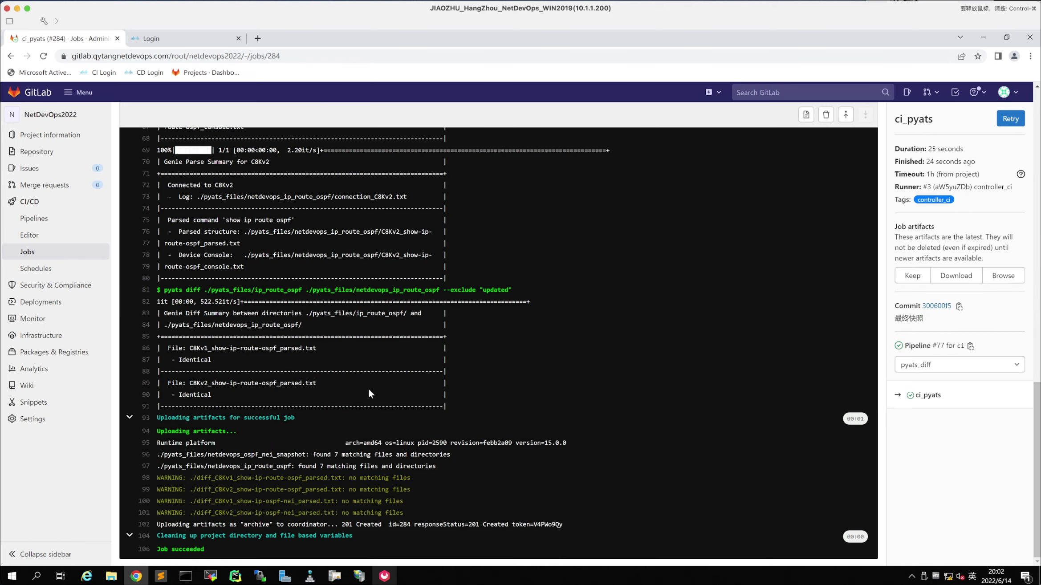
drag(182, 359, 218, 359)
drag(182, 394, 218, 395)
Review the OSPF neighbor diff results for both routers in the job log, and recheck the route diff at its end
scroll(283, 402, up, 6)
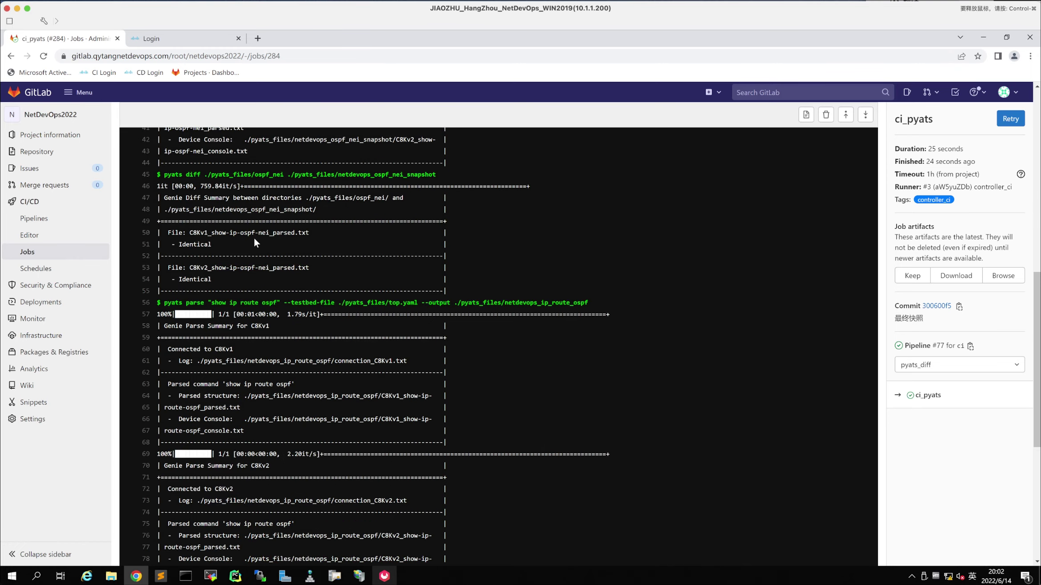
drag(230, 232, 283, 239)
double_click(187, 276)
scroll(223, 365, down, 6)
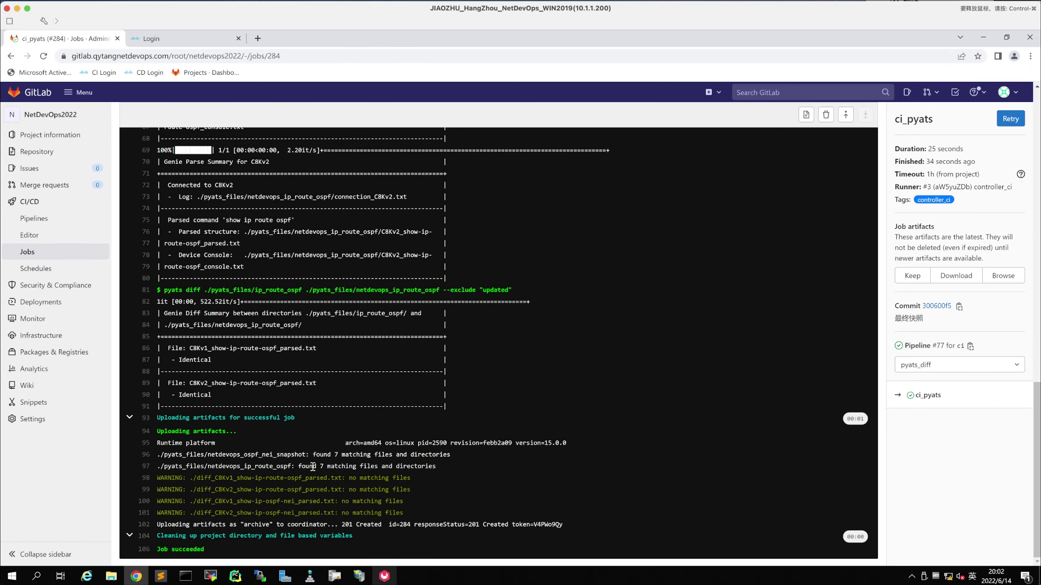
double_click(201, 362)
drag(187, 395, 238, 395)
Download the ci_pyats job artifacts and open the netdevops_ip_route_ospf folder inside the archive's pyats_files
click(952, 279)
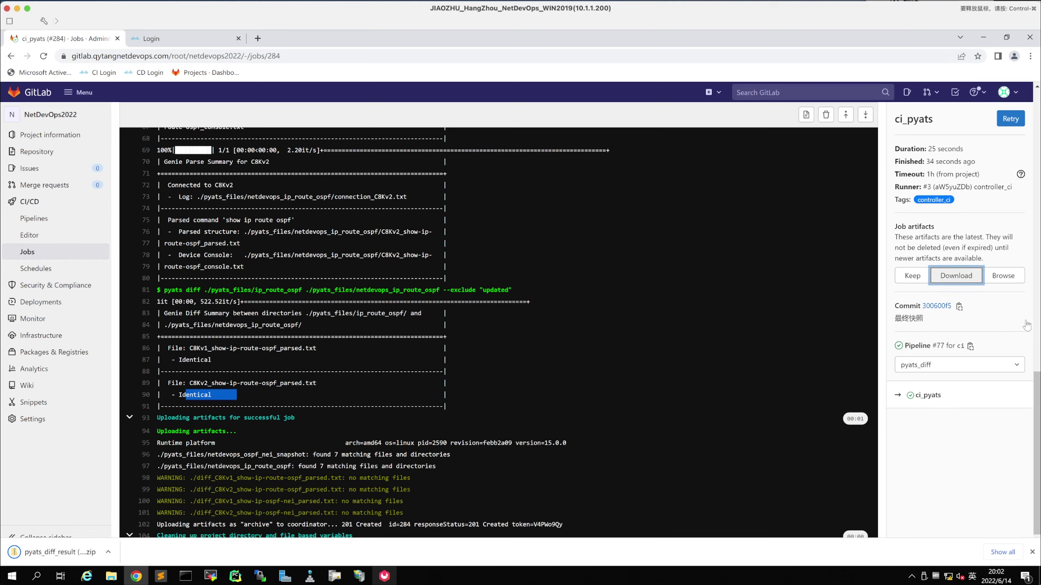
click(109, 553)
click(164, 490)
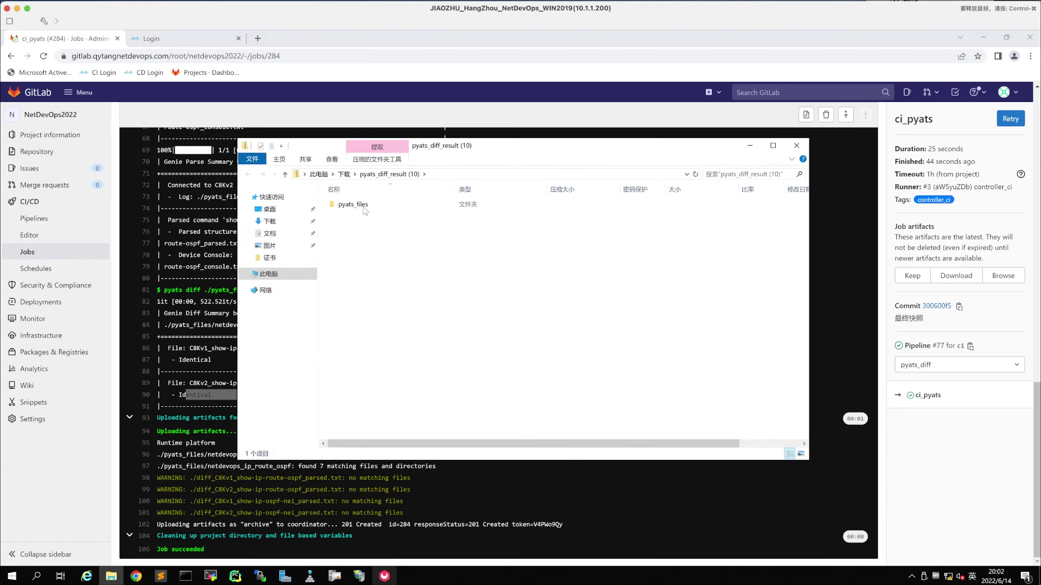
double_click(364, 207)
double_click(387, 208)
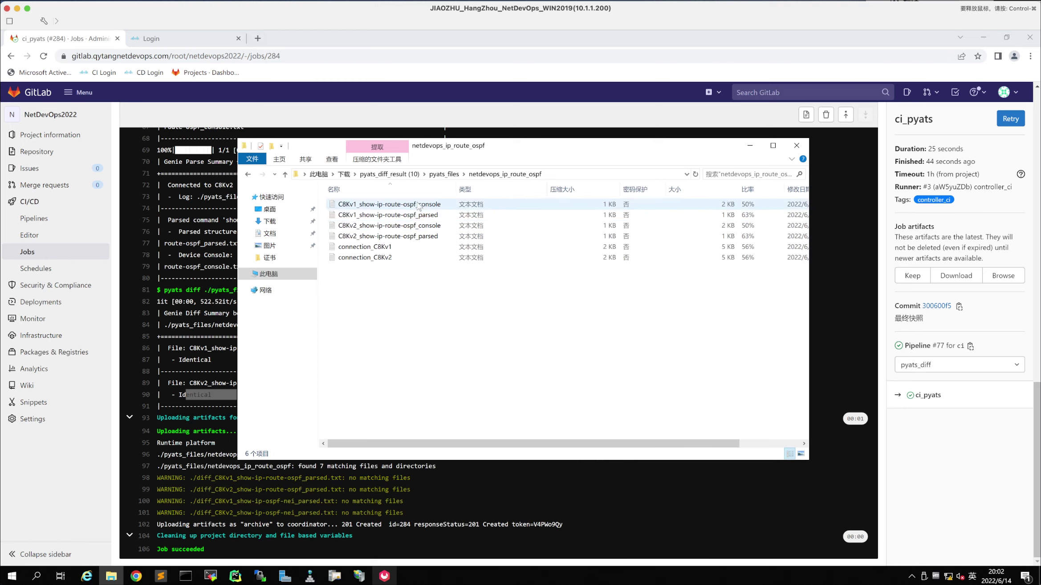
Examine the OSPF routes in the C8Kv1 and C8Kv2 show-ip-route-ospf console files, and close the files and folder
double_click(401, 204)
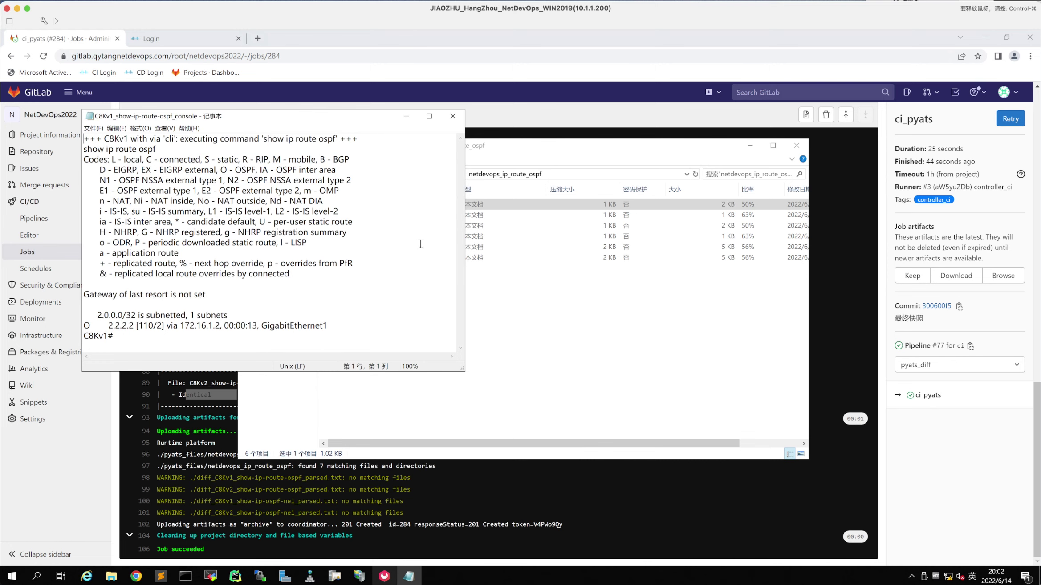
click(452, 116)
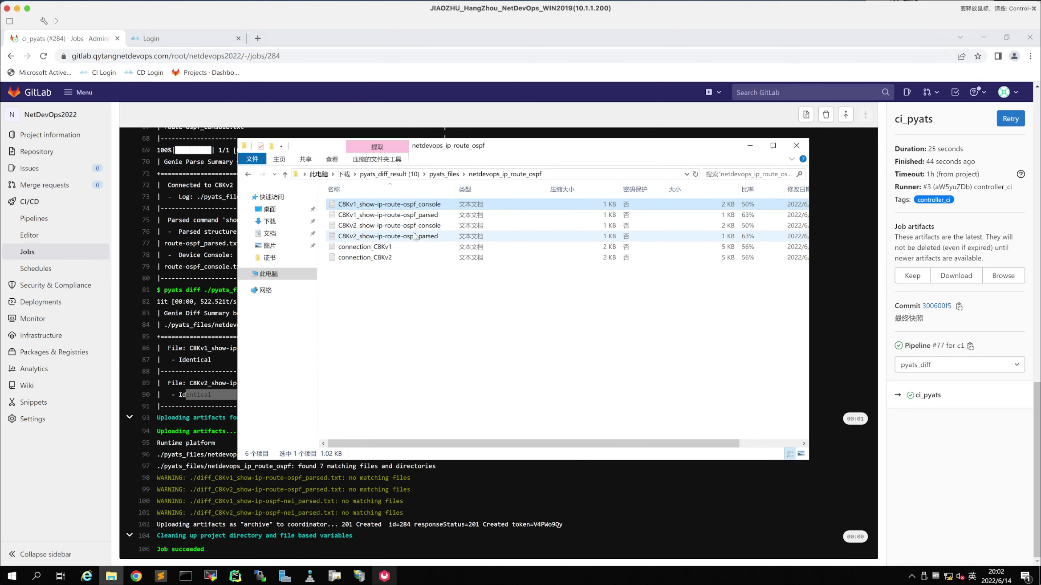
double_click(412, 226)
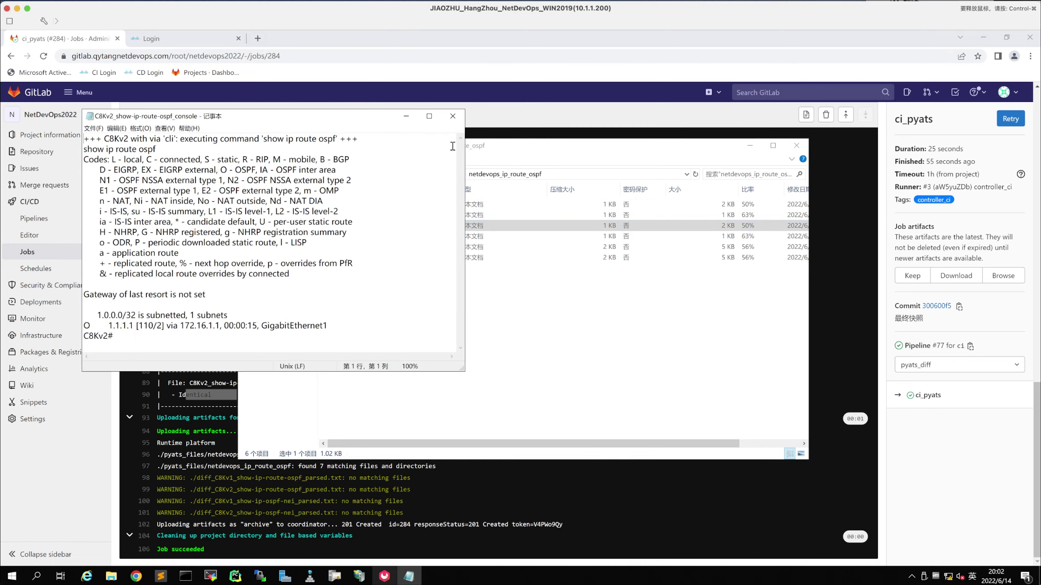
click(452, 116)
click(796, 145)
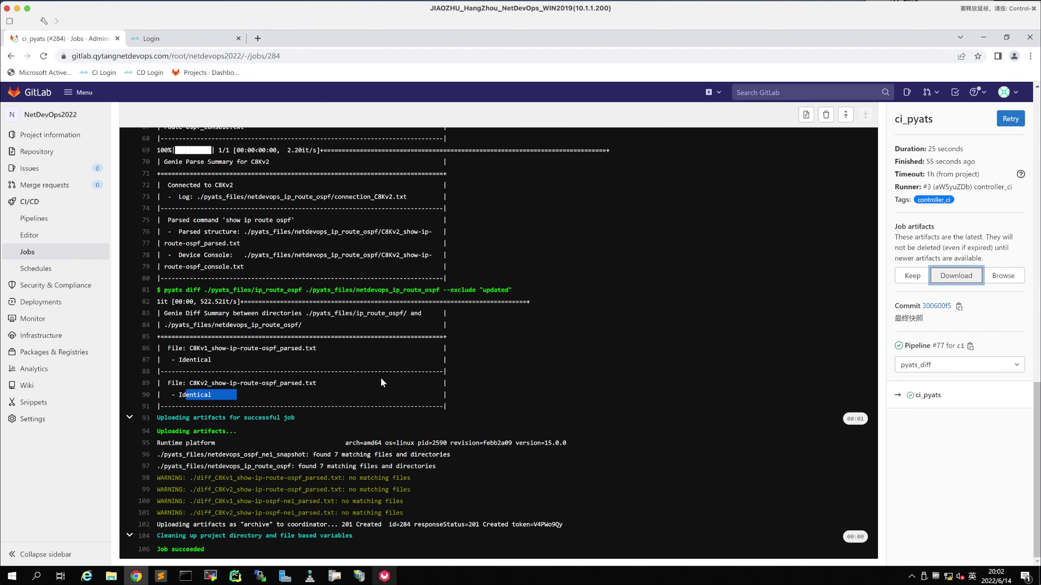
Switch to PyCharm and uncomment C8Kv1's Loopback 1 interface and its 11.11.11.11 OSPF network in device_config_info.yaml
click(234, 576)
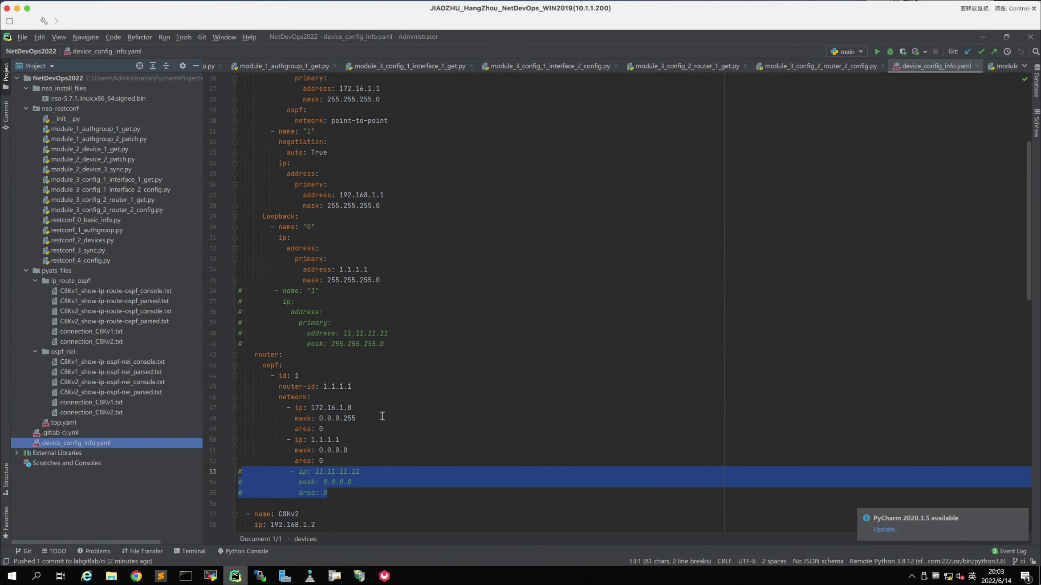
scroll(408, 311, up, 5)
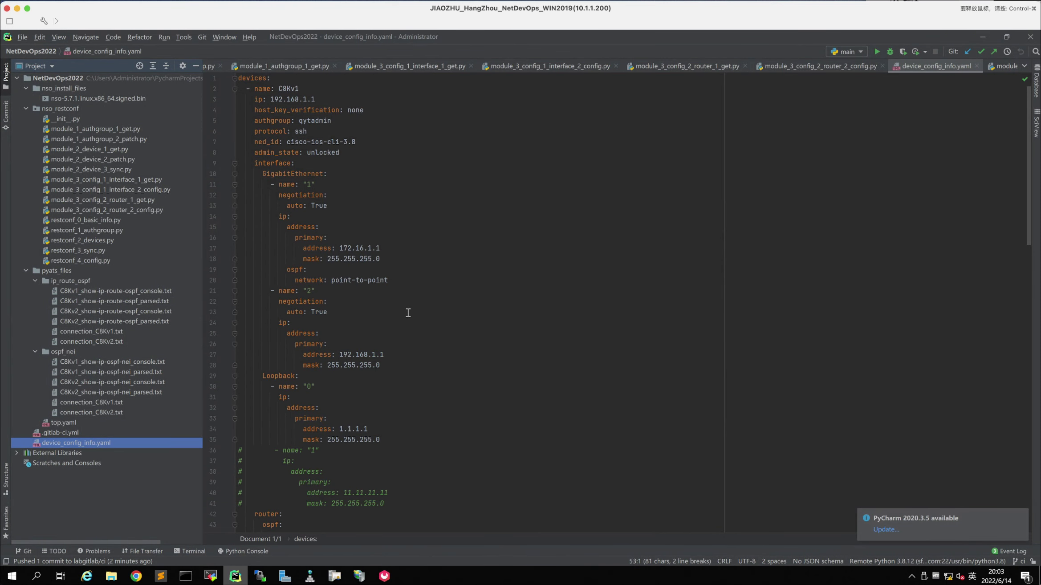
scroll(408, 311, down, 12)
click(384, 211)
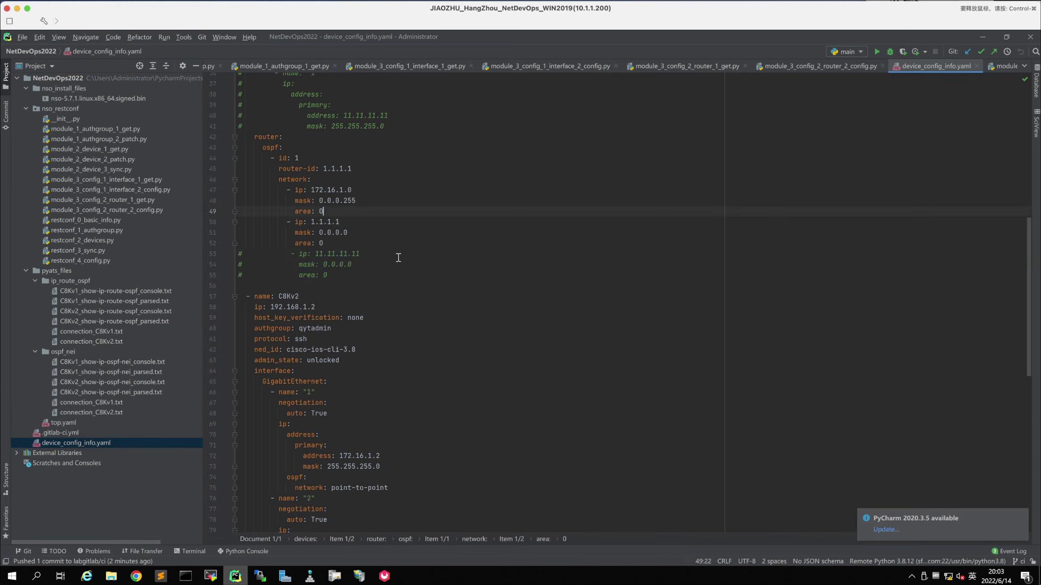
scroll(398, 258, down, 7)
scroll(405, 387, up, 11)
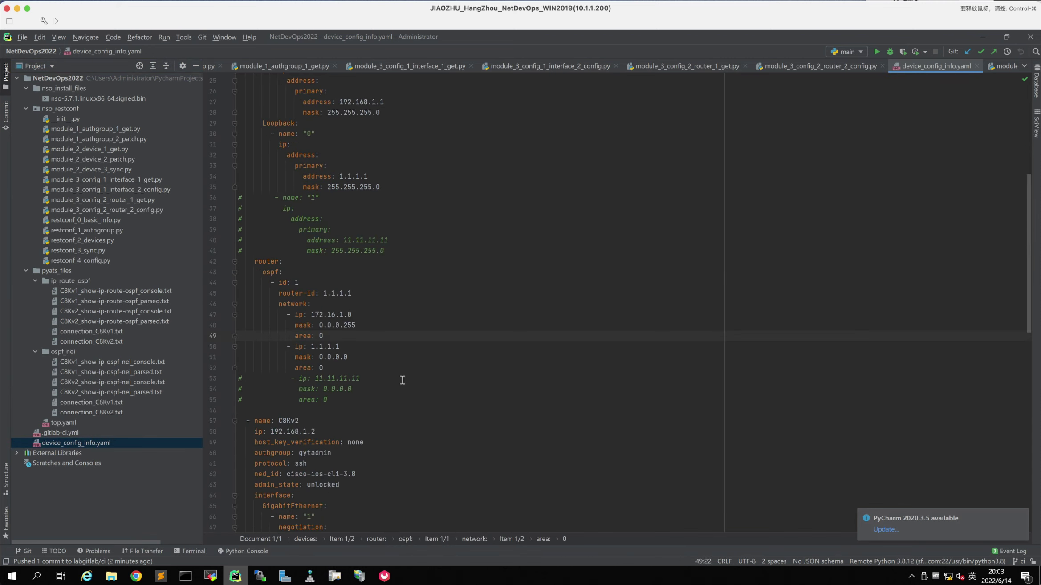
drag(399, 250, 239, 199)
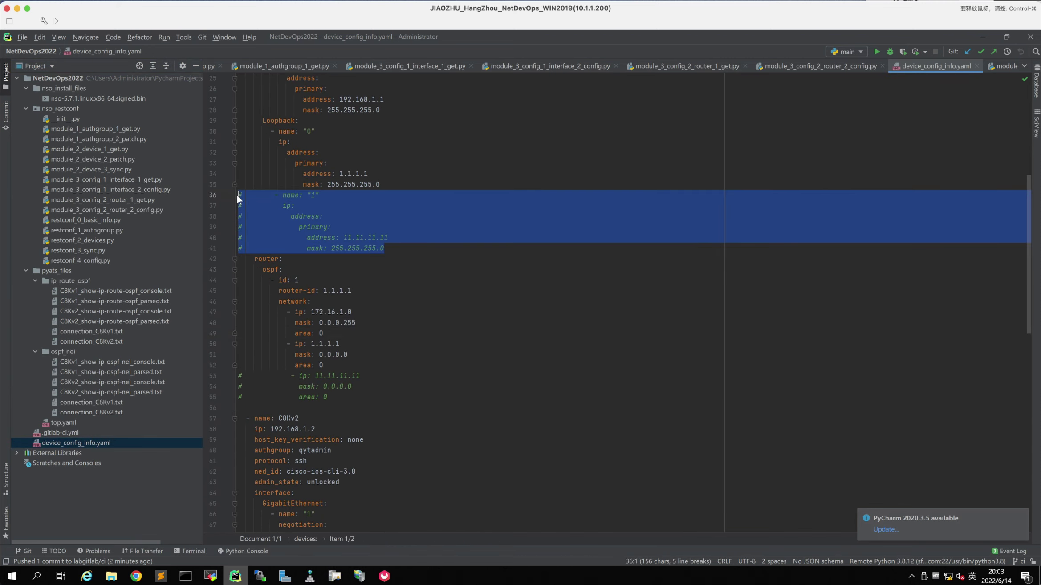
key(ctrl+slash)
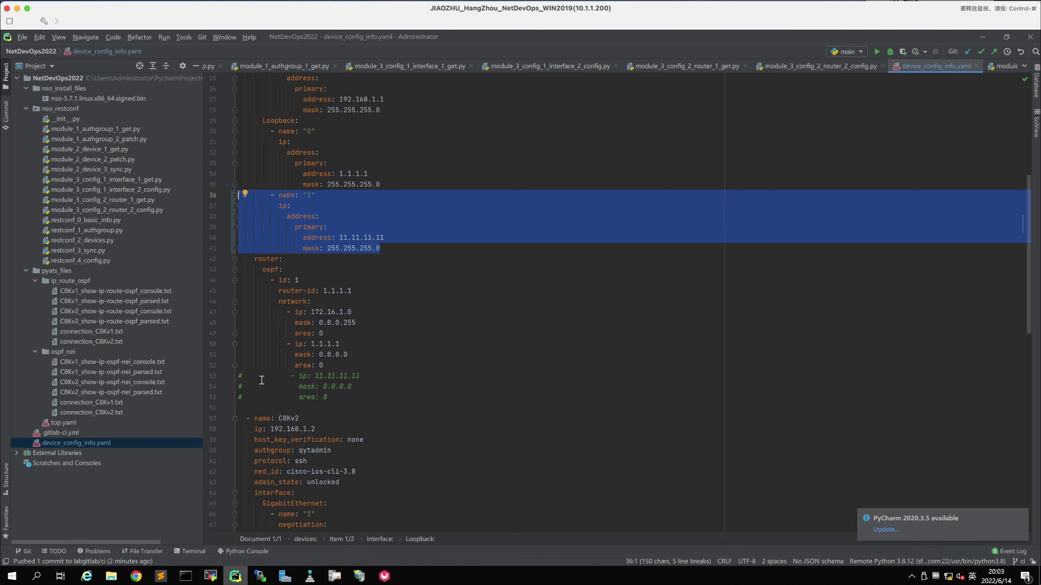
drag(345, 398, 214, 376)
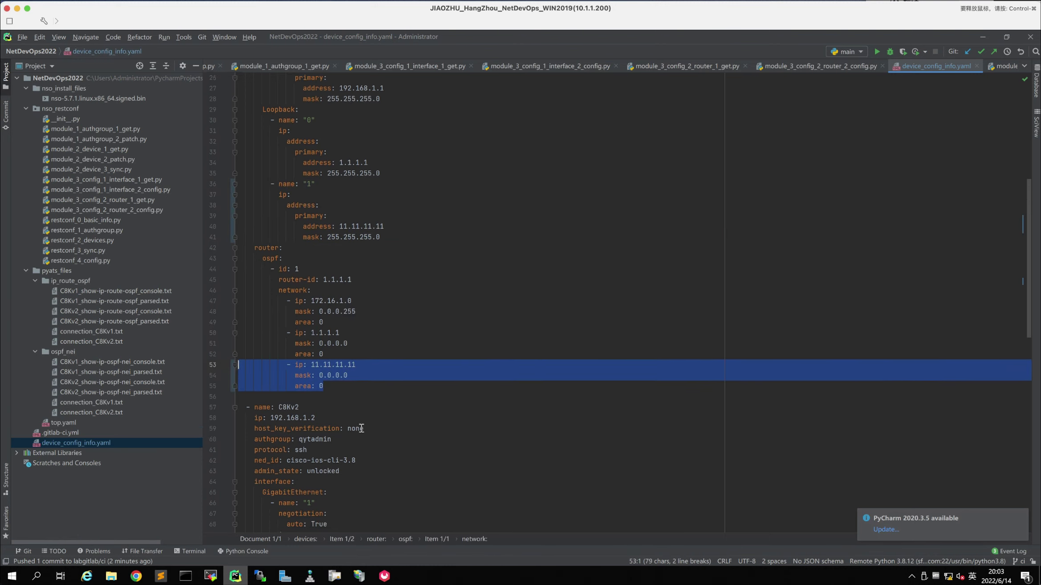
Uncomment C8Kv2's Loopback 1 interface and its 22.22.22.22 OSPF network in device_config_info.yaml
scroll(401, 293, down, 15)
drag(401, 293, 237, 241)
key(ctrl+slash)
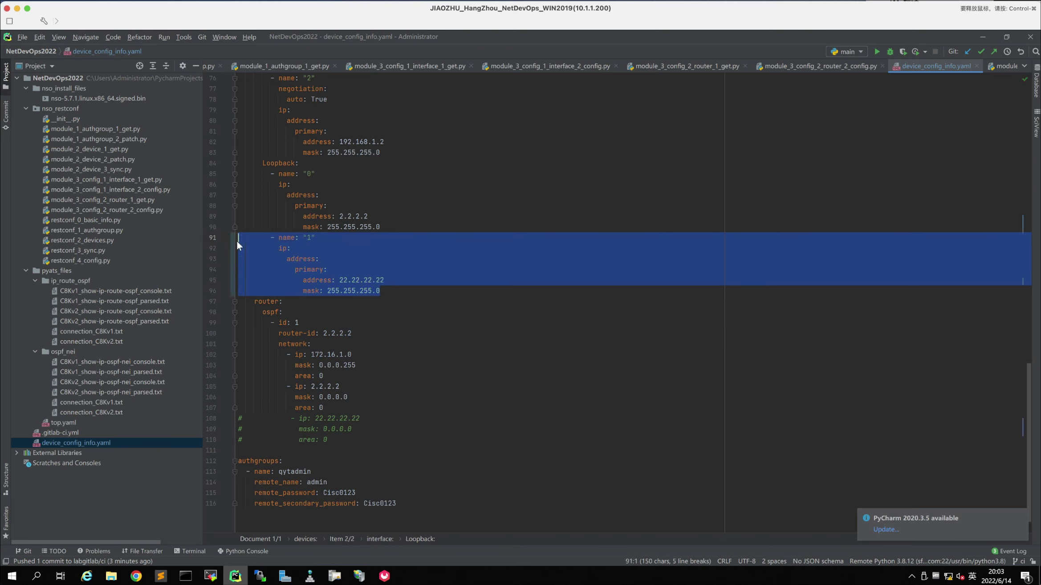
drag(329, 440, 233, 420)
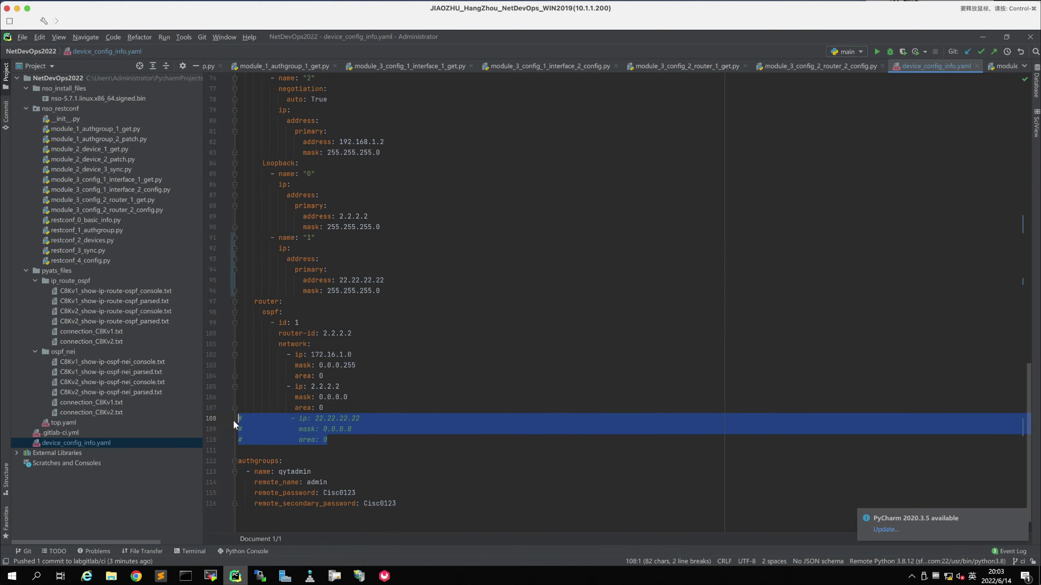
key(ctrl+slash)
Commit device_config_info.yaml with the message 最终快照 and push it to the ci branch on labgitlab
click(202, 37)
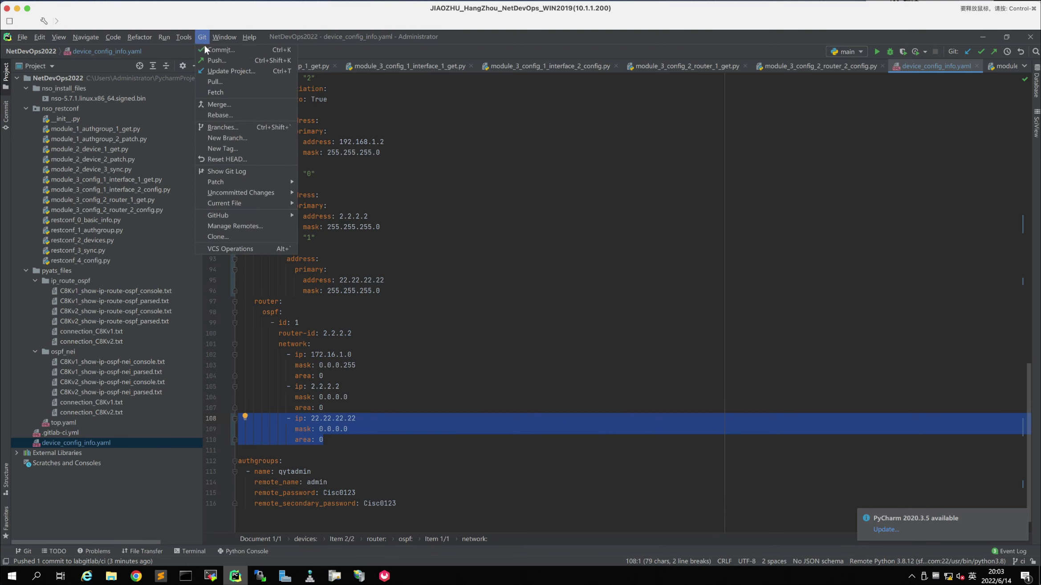
click(220, 49)
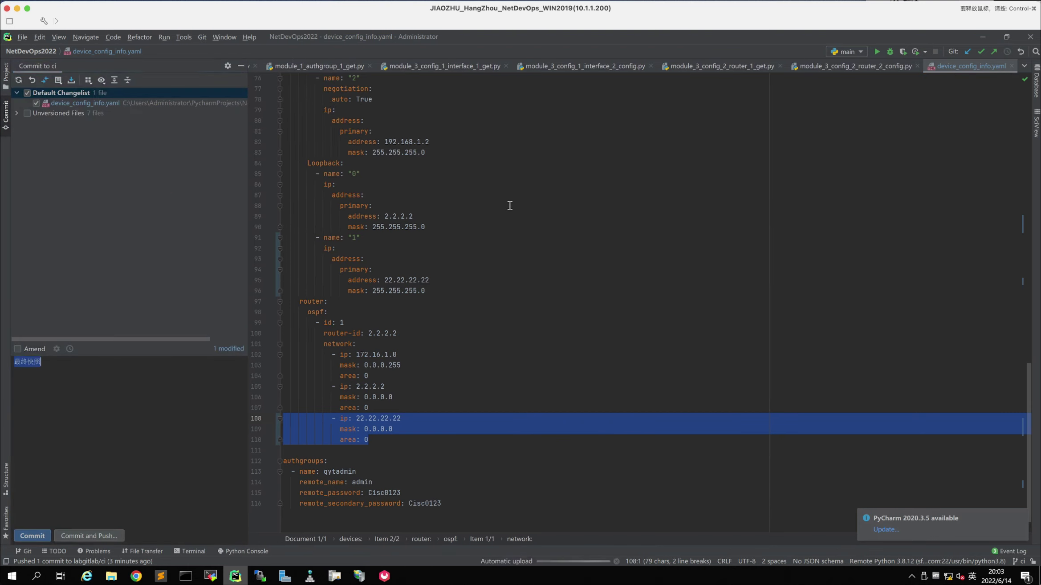
click(83, 538)
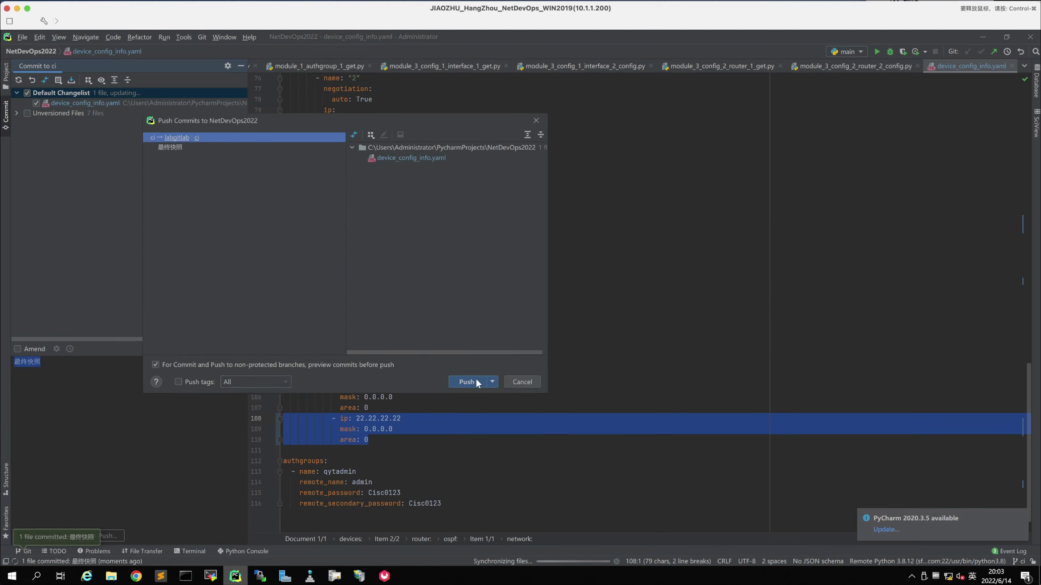
click(466, 381)
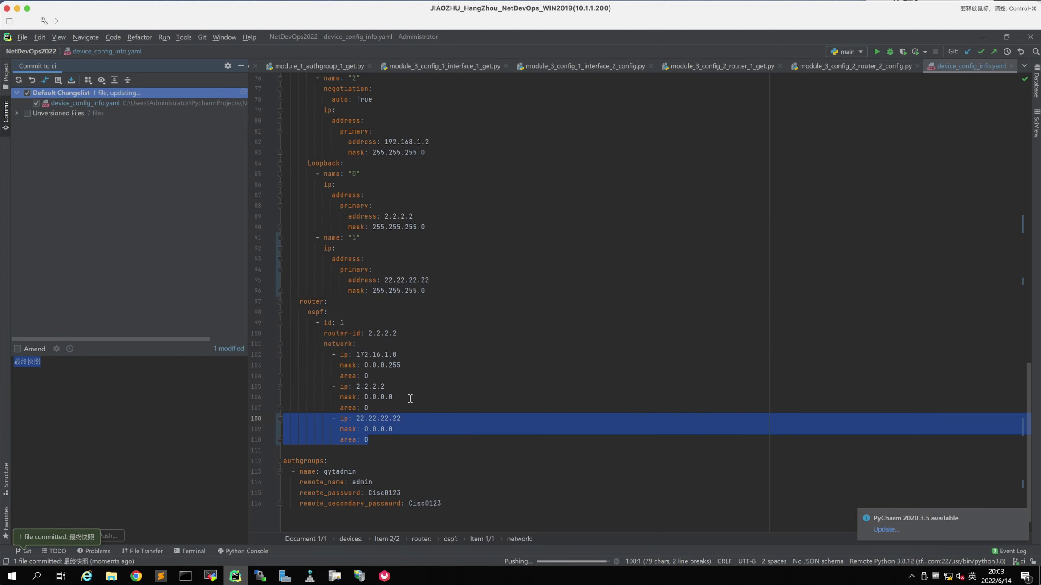
Switch to GitLab in Chrome and monitor the first four stages of the new ci pipeline
click(135, 577)
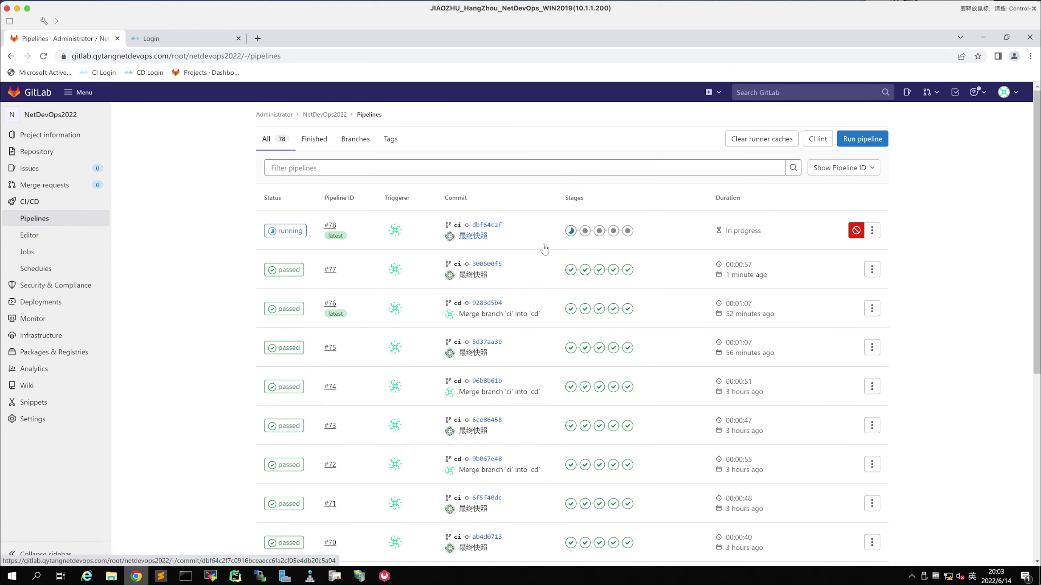
click(571, 230)
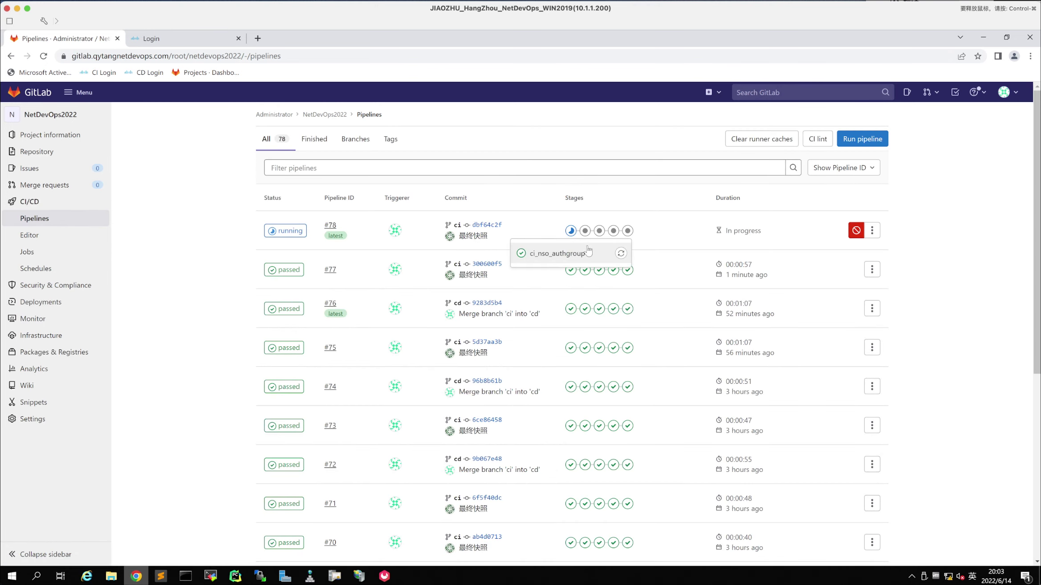
click(585, 230)
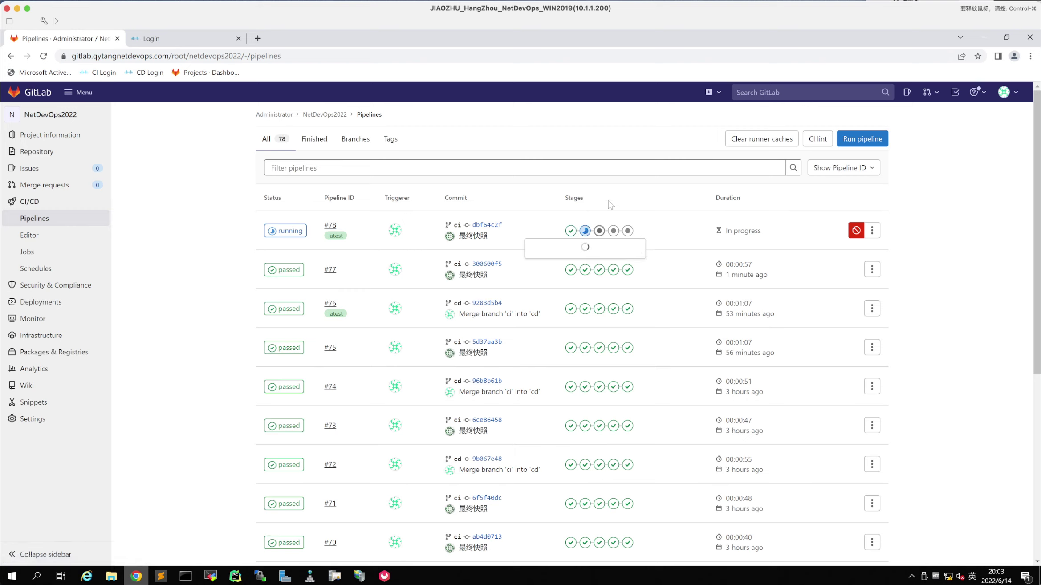
click(611, 205)
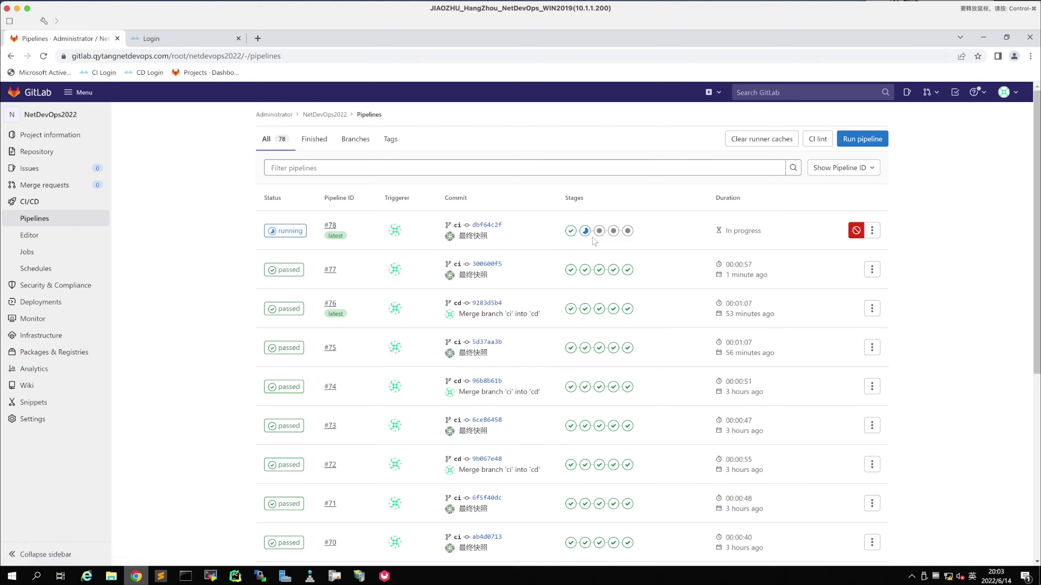
click(585, 230)
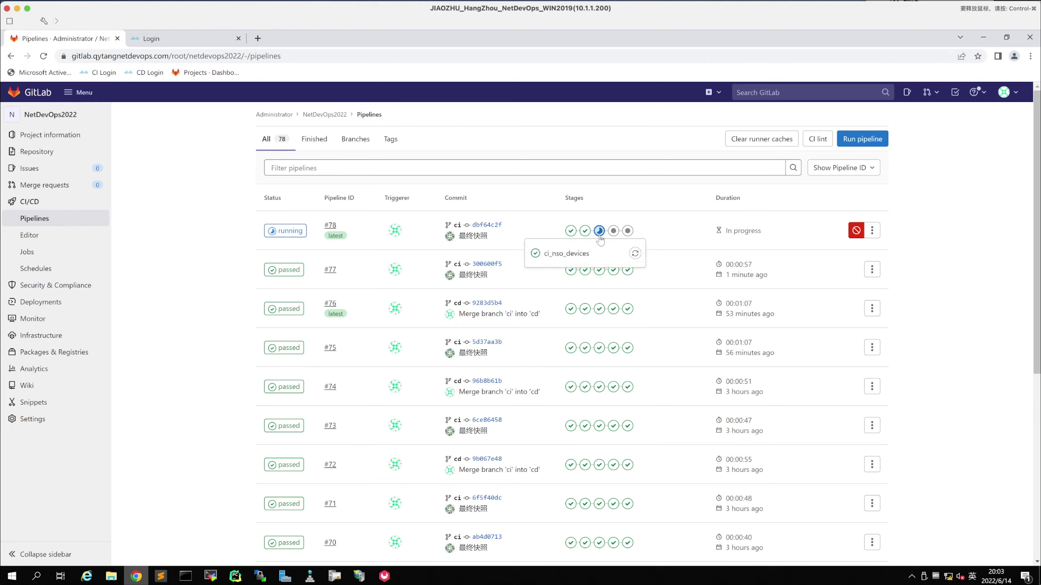
click(599, 230)
click(614, 230)
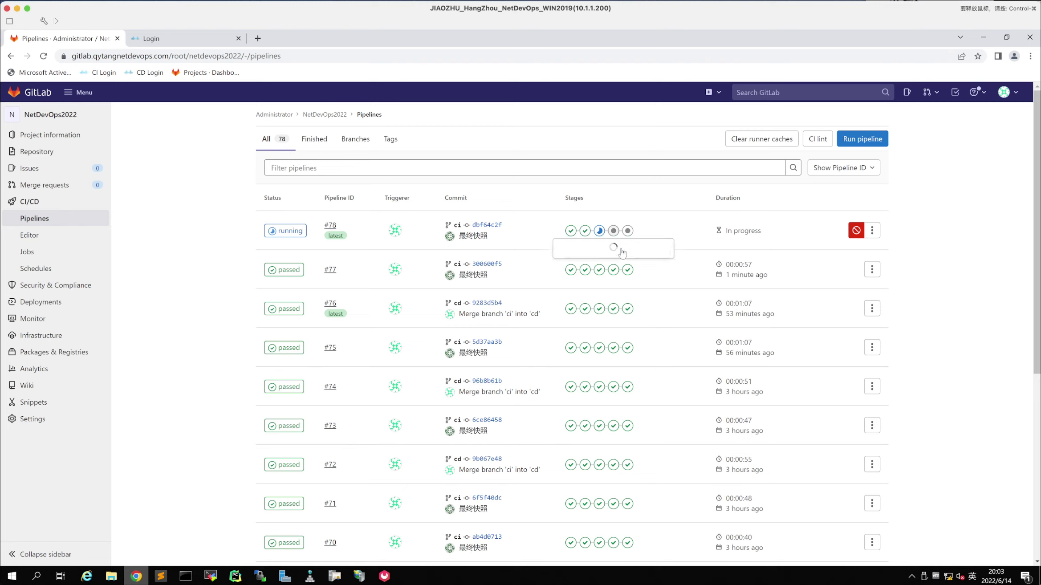
click(626, 220)
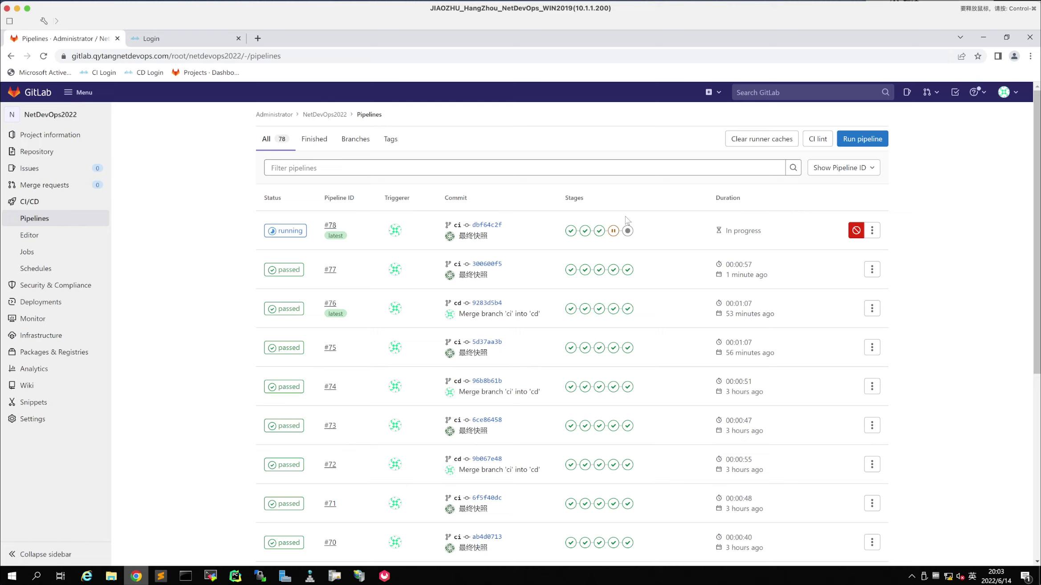
Follow the ci_nso_config stage of the running pipeline, and open the ci_pyats job log
click(614, 231)
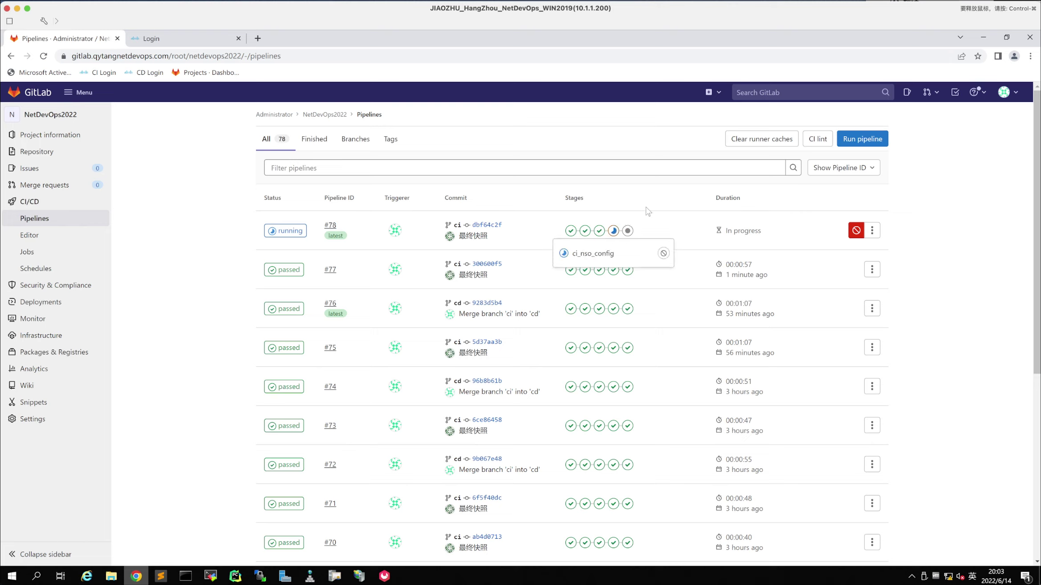
click(613, 231)
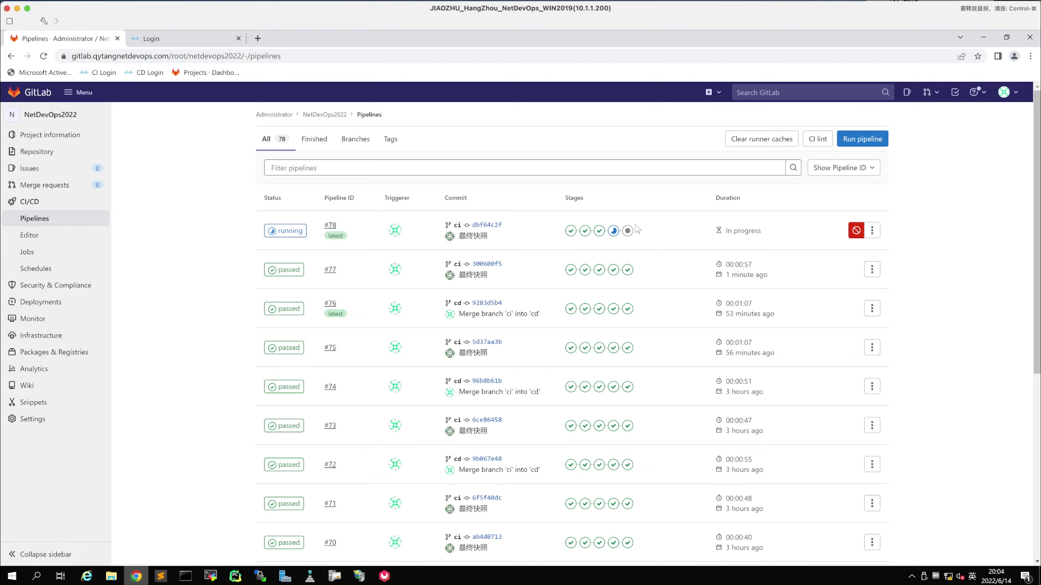
click(613, 232)
click(627, 231)
click(614, 230)
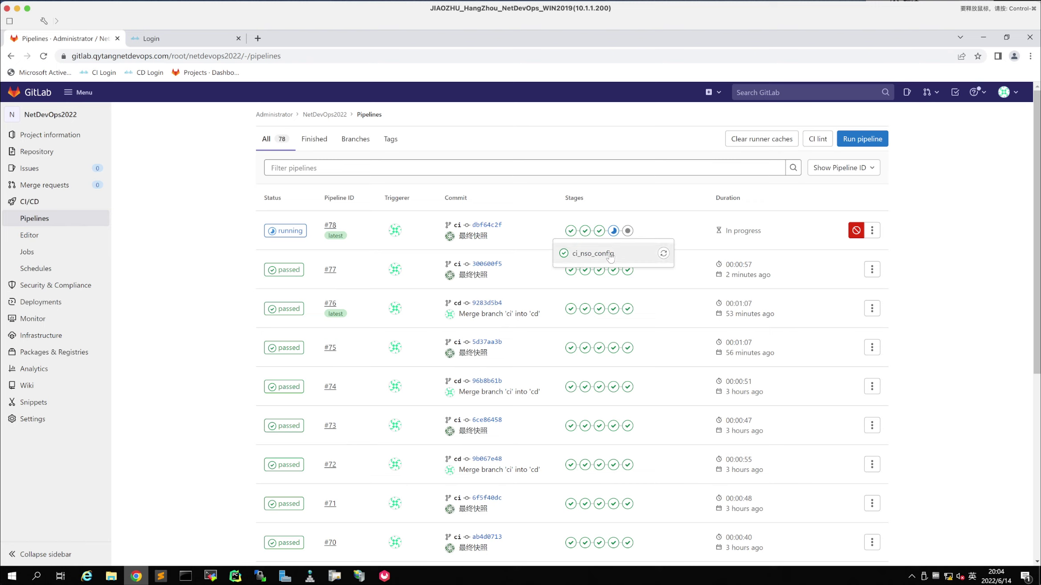
click(627, 231)
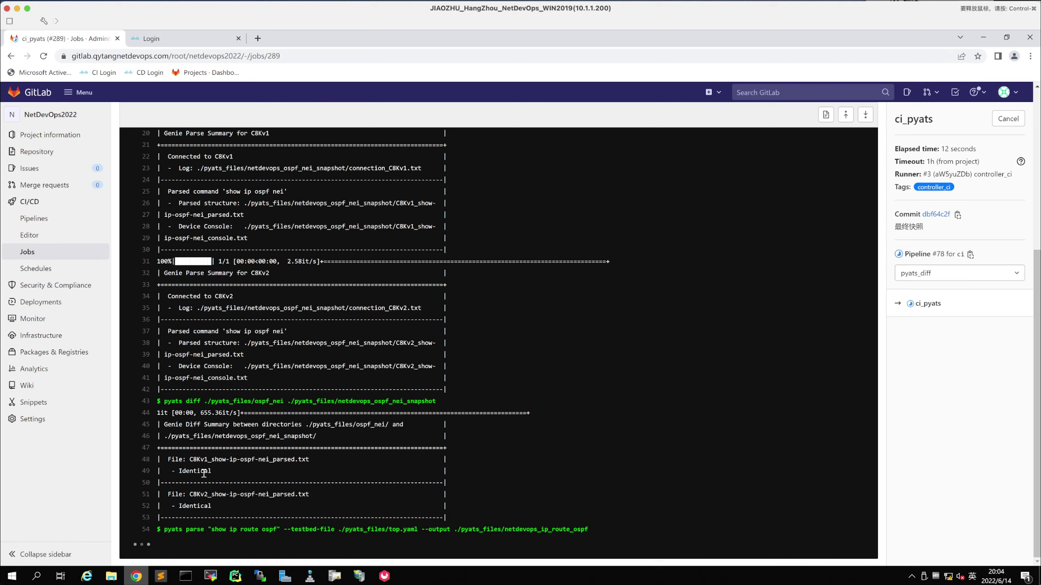
Examine the OSPF neighbor and route diff summaries and the uploaded artifact entries in the ci_pyats job log
drag(185, 471, 229, 471)
drag(186, 505, 229, 506)
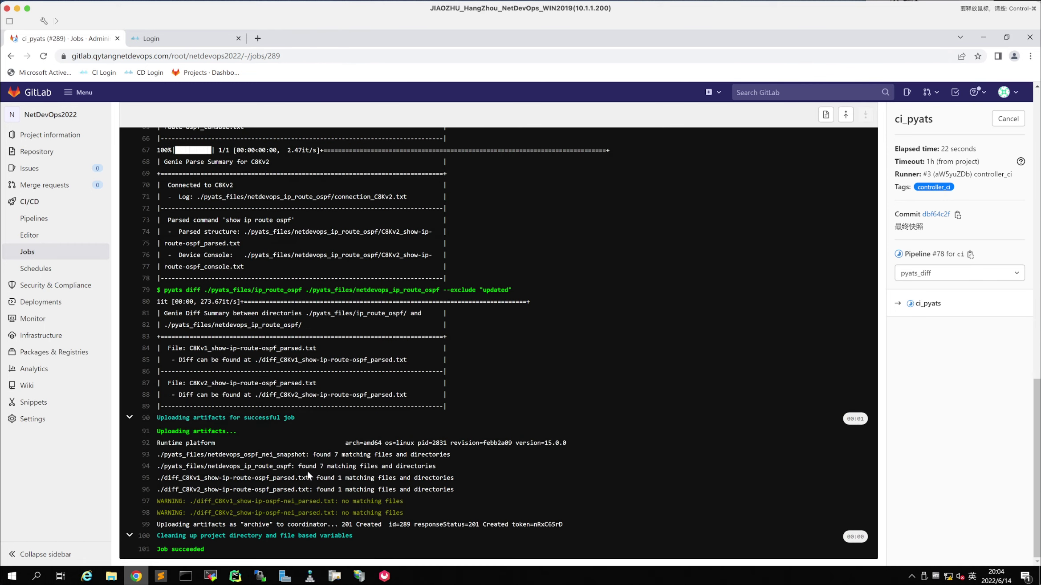
drag(298, 383, 351, 396)
click(266, 395)
drag(257, 395, 410, 394)
drag(259, 360, 409, 362)
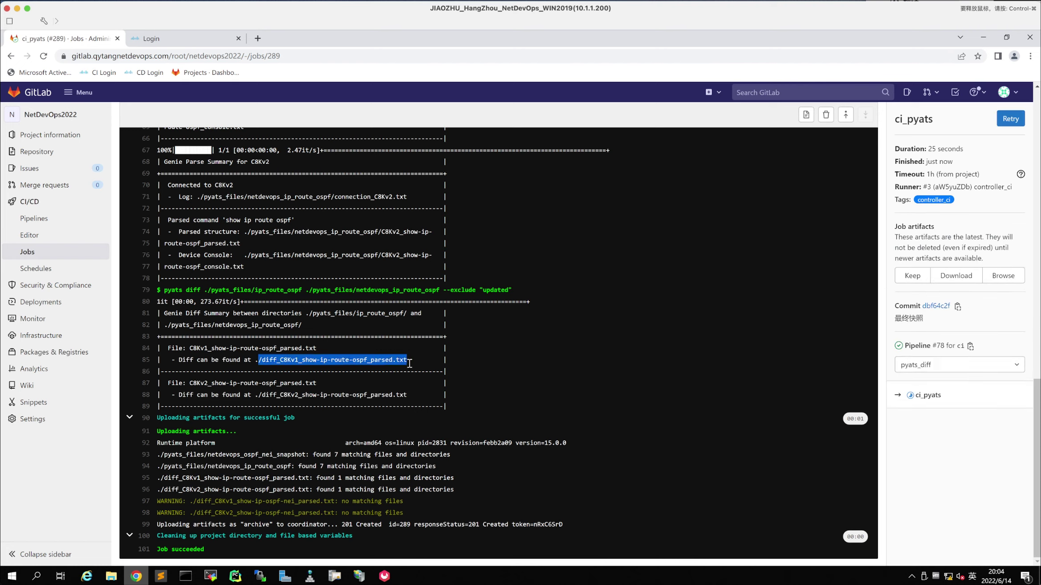
drag(319, 477, 443, 477)
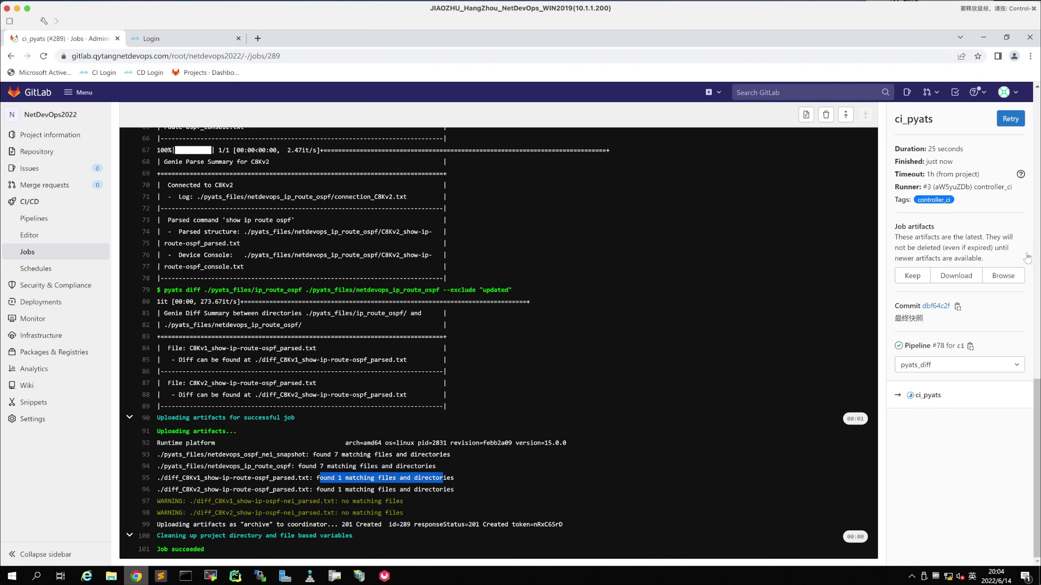
Download the ci_pyats job artifacts and open the pyats_diff_result archive
click(956, 275)
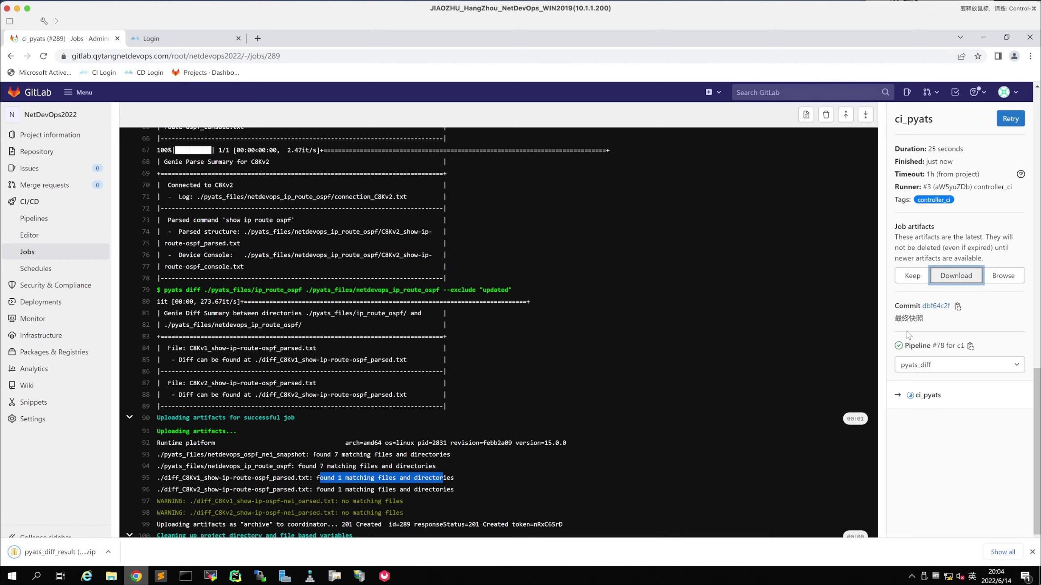
click(108, 552)
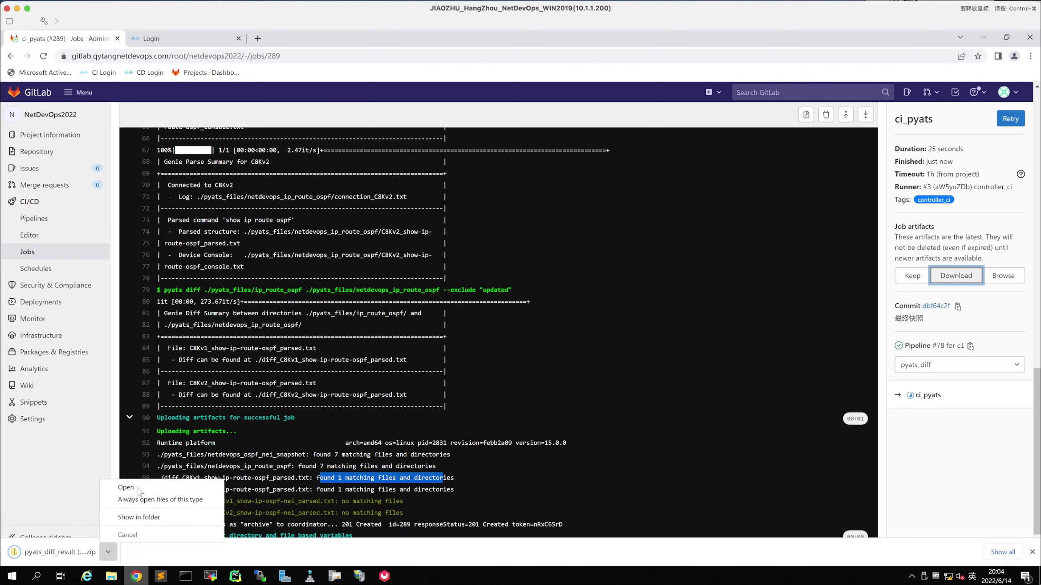
click(133, 489)
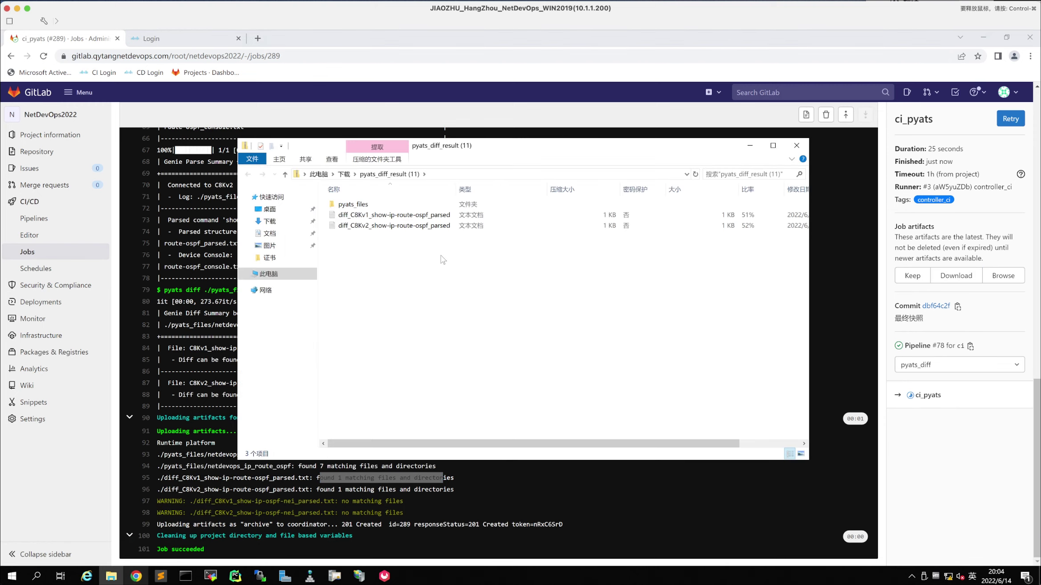
Inspect the C8Kv1 and C8Kv2 show-ip-route-ospf diff files, and close them together with the archive window
double_click(425, 215)
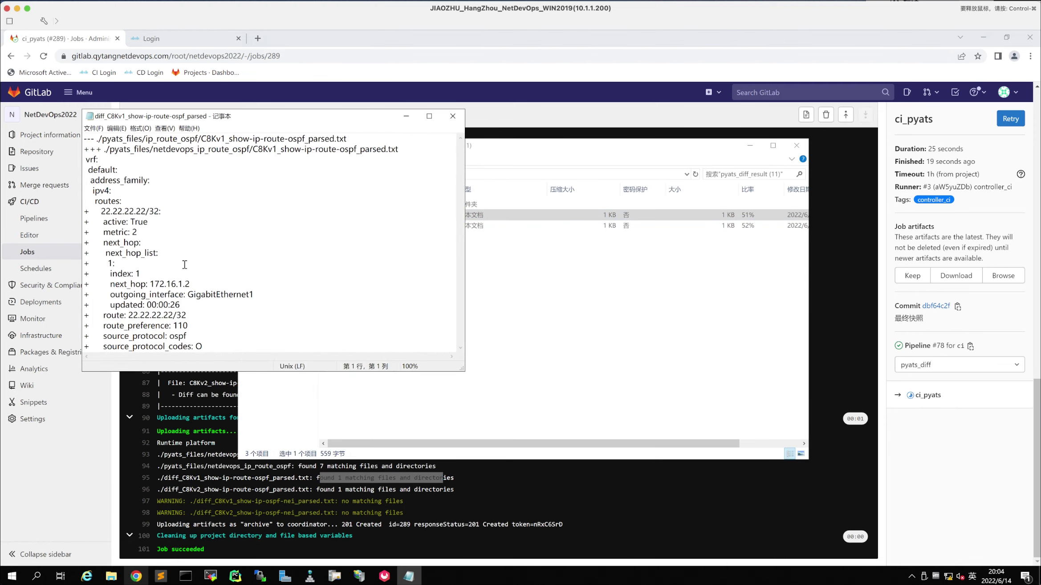
shift+click(271, 345)
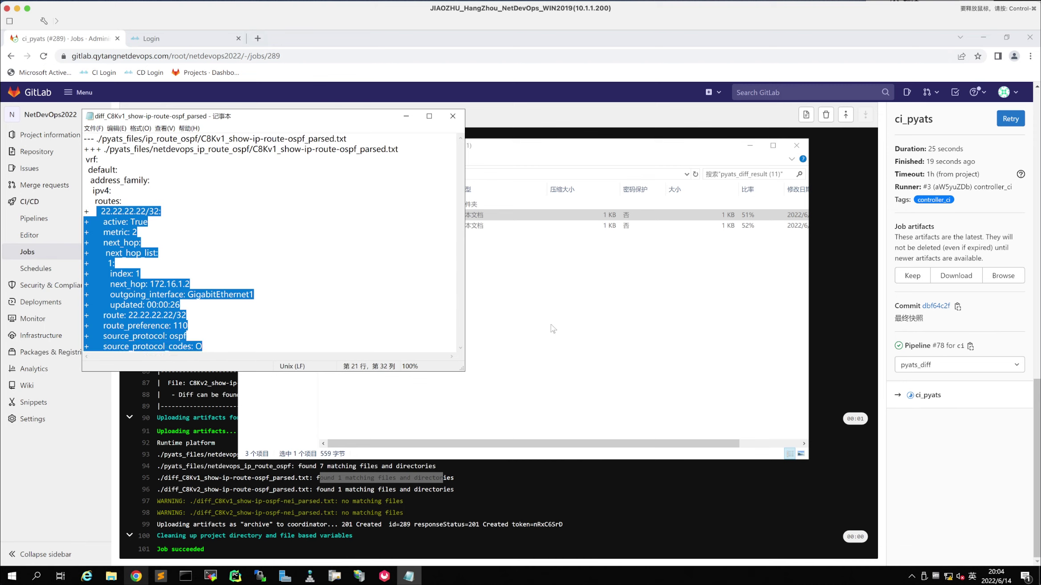
click(426, 226)
double_click(425, 226)
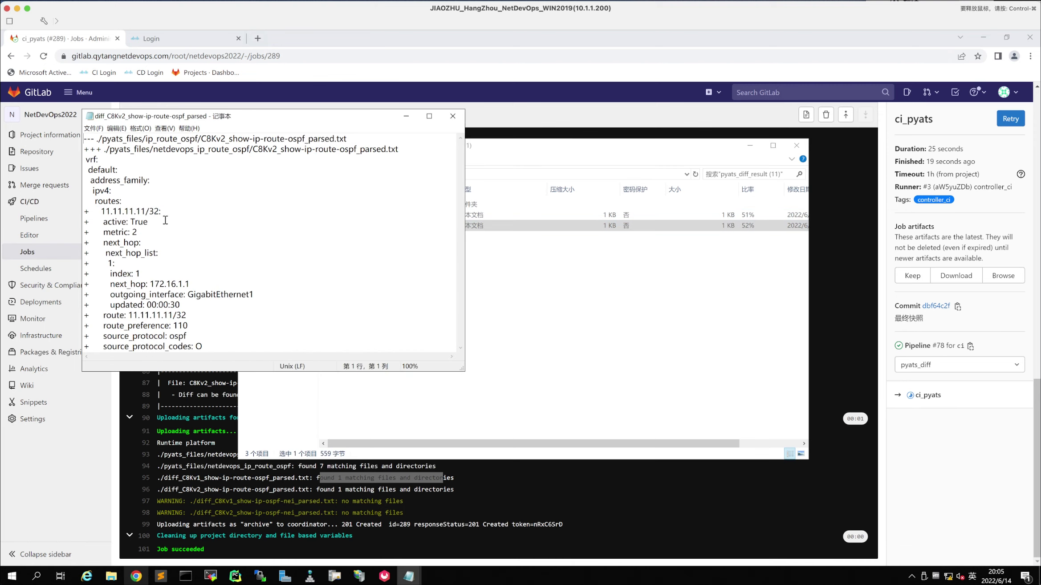
drag(106, 211, 266, 346)
click(265, 346)
click(453, 117)
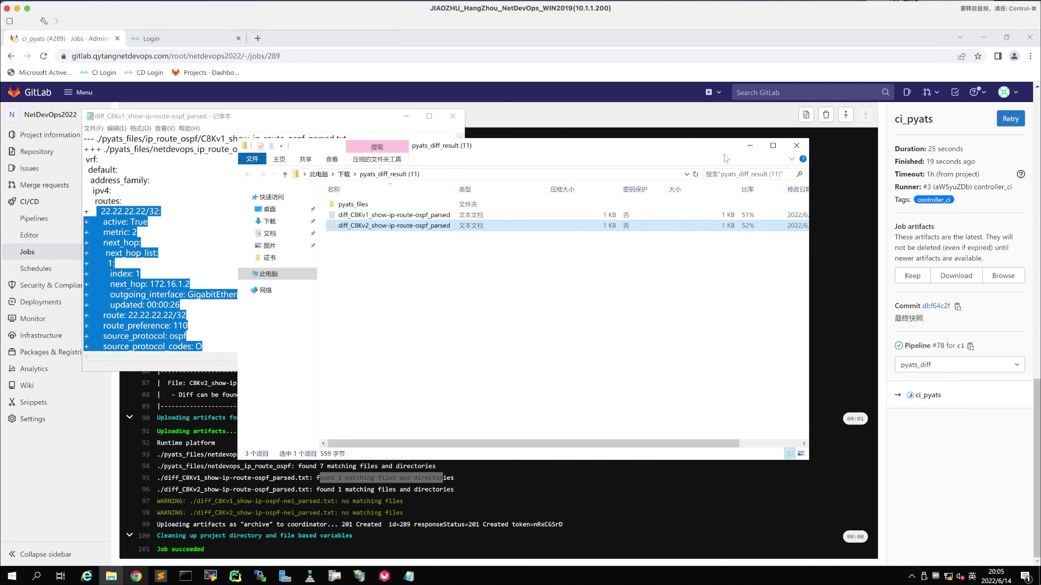
click(797, 146)
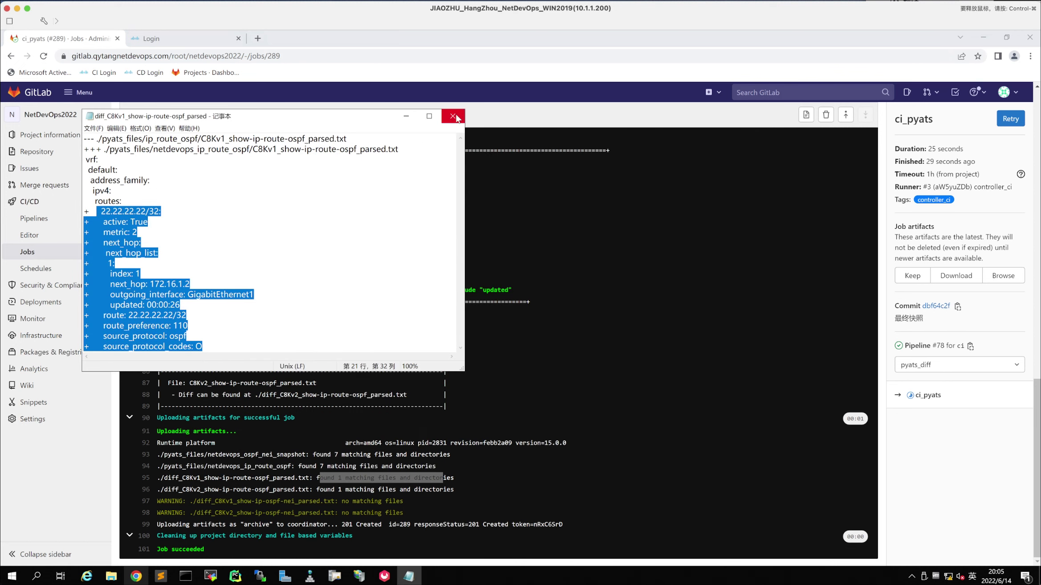
click(453, 116)
click(581, 281)
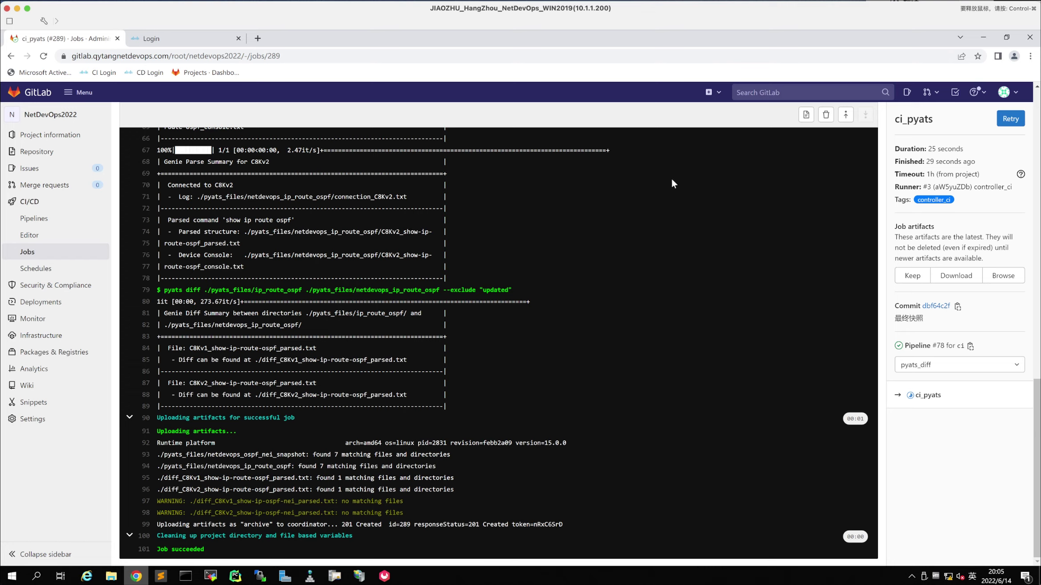
Start a merge request from the pushed ci branch into main and title it 发布到生产
click(68, 189)
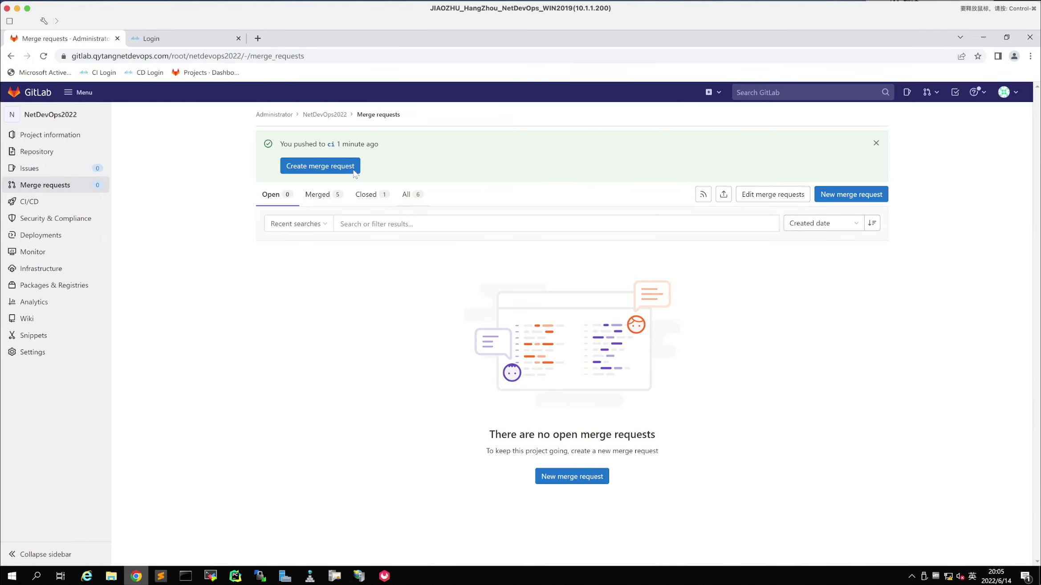
click(355, 174)
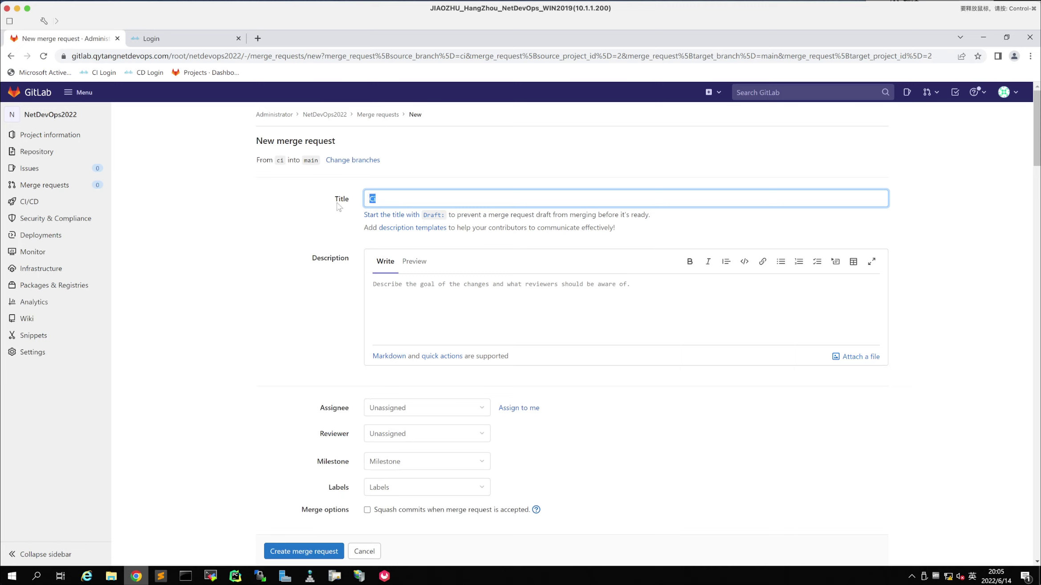
key(BackSpace)
key(BackSpace)
key(BackSpace)
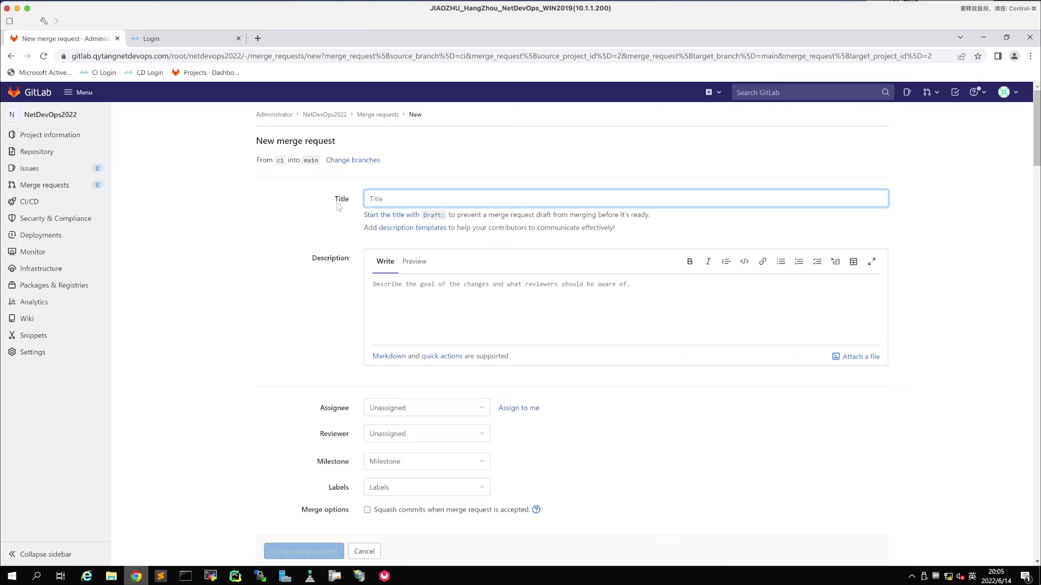
key(shift)
text(发布)
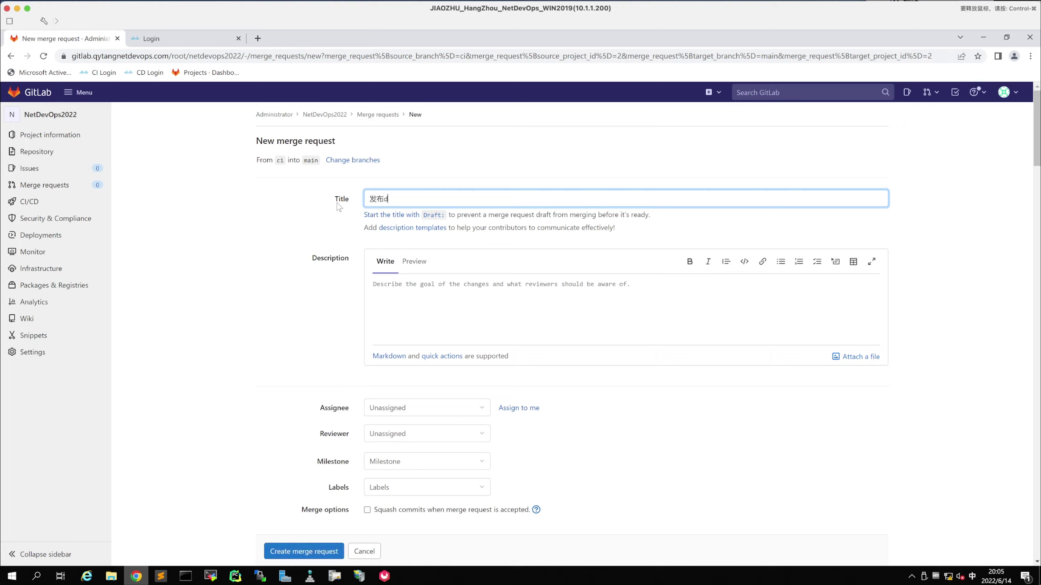
text(到生产)
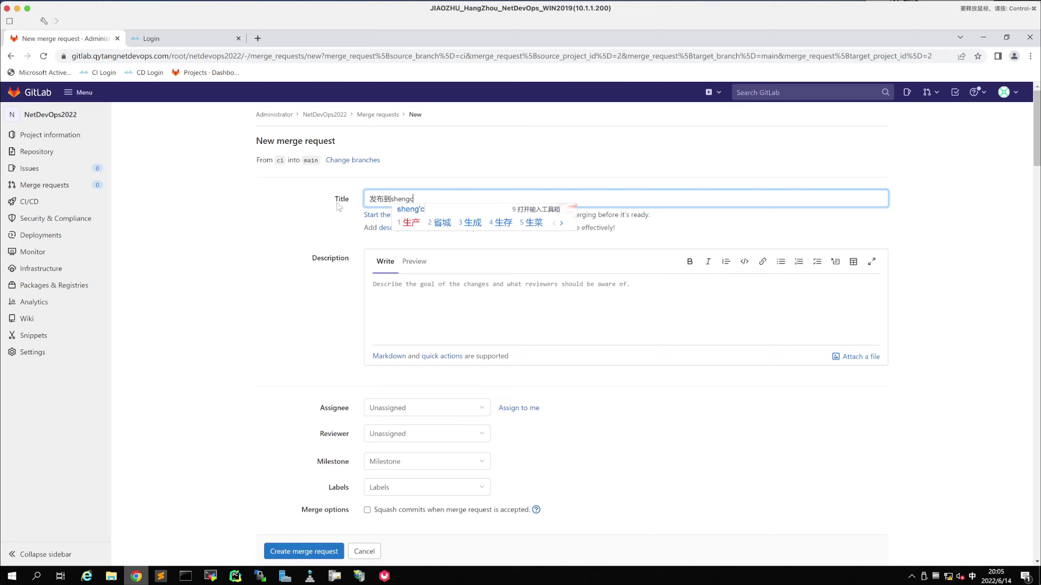
Copy the title 发布到生产 into the merge request's description
click(461, 313)
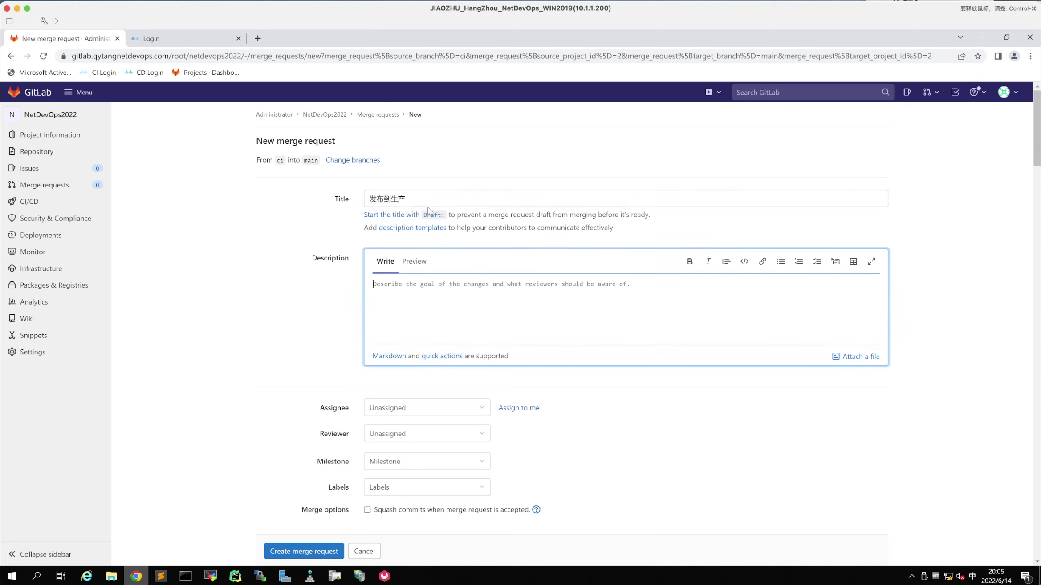
triple_click(390, 199)
key(ctrl+c)
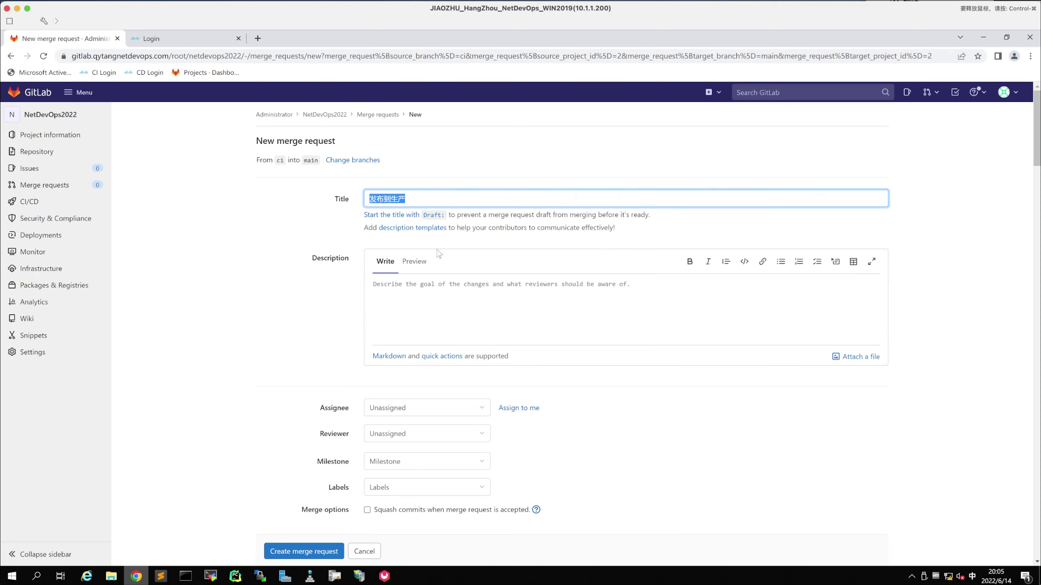
click(418, 290)
key(ctrl+v)
Set Administrator as both assignee and reviewer, and create the merge request
click(474, 418)
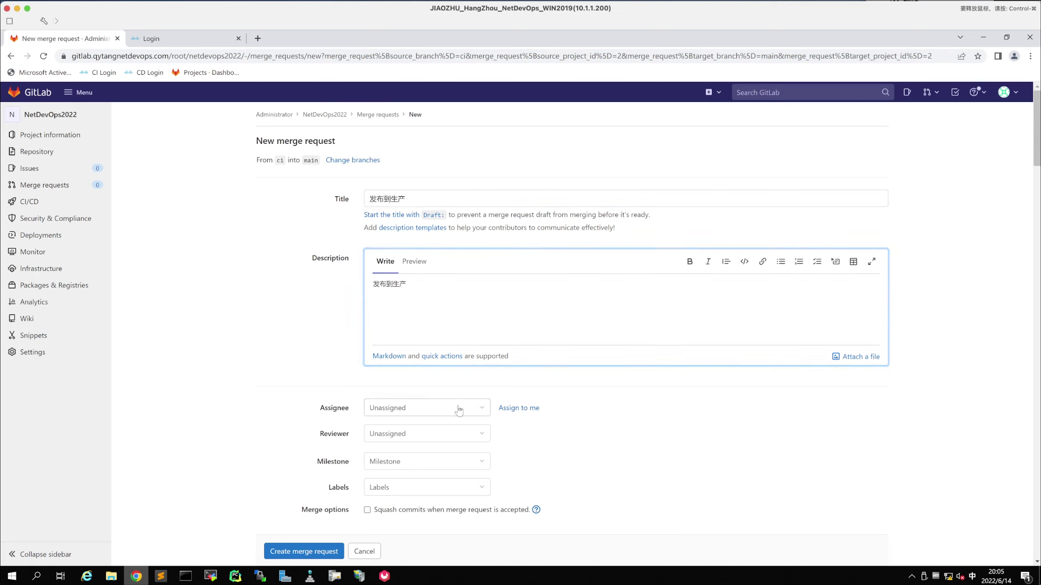
click(421, 500)
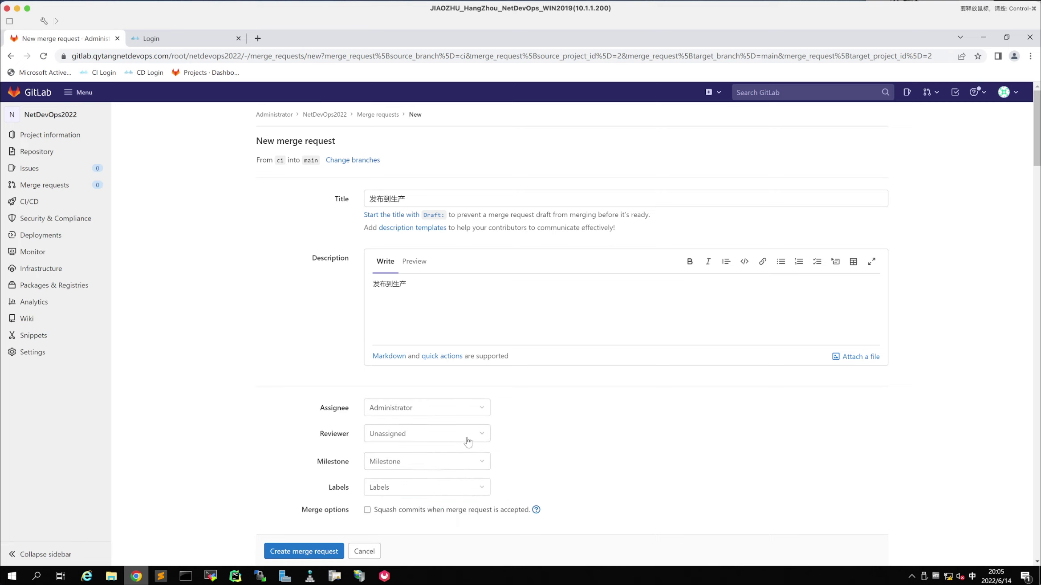
click(466, 442)
click(427, 529)
click(328, 550)
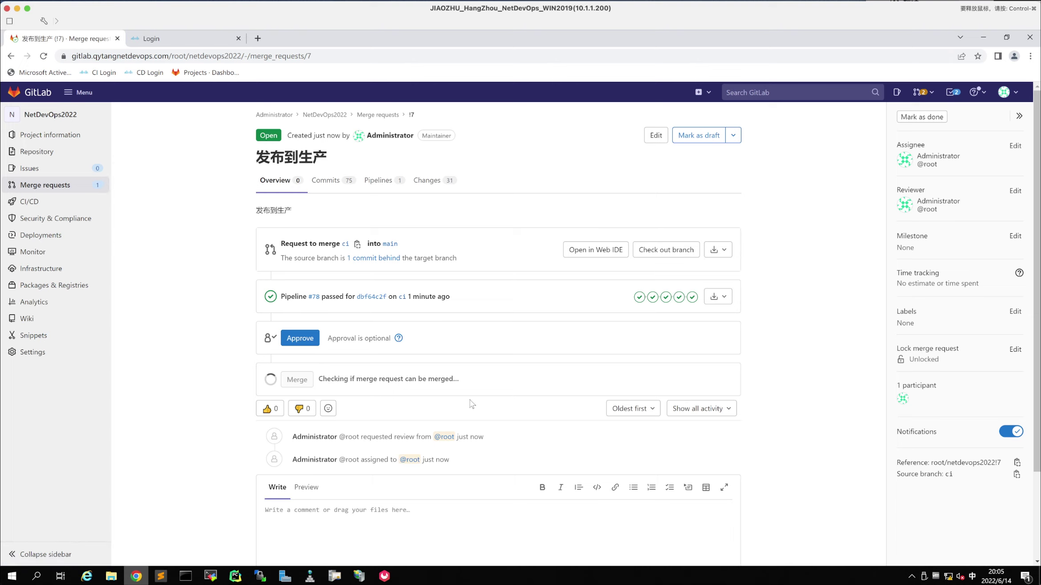
Review the changed files and their code differences in the 发布到生产 merge request
click(439, 181)
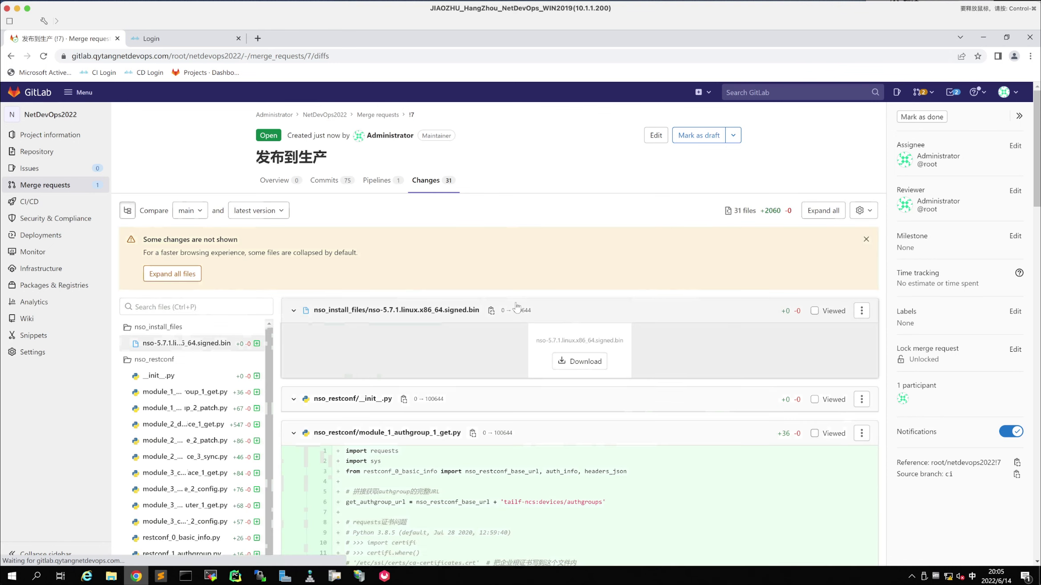
scroll(264, 403, down, 5)
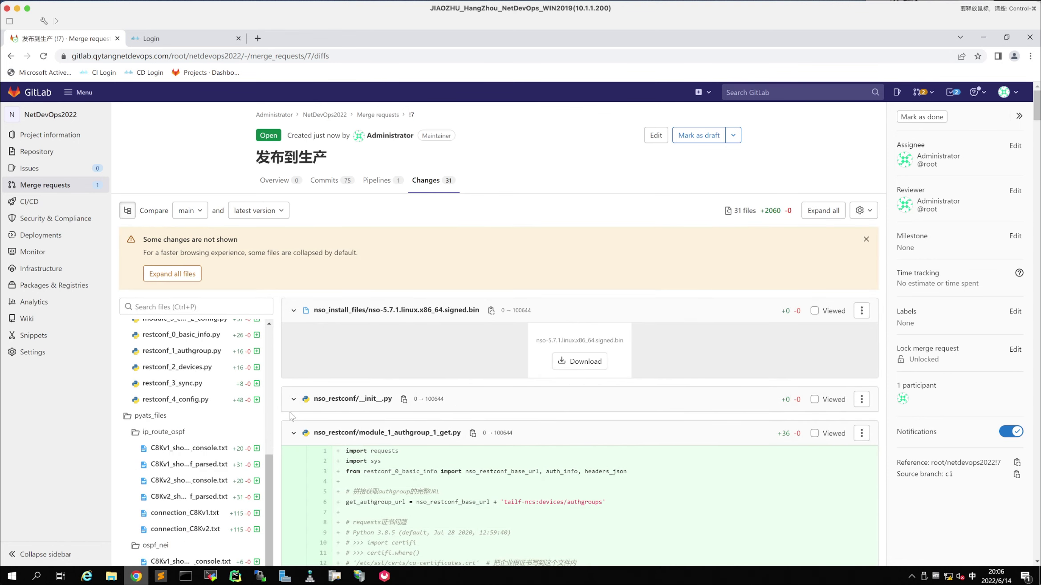
scroll(975, 488, down, 15)
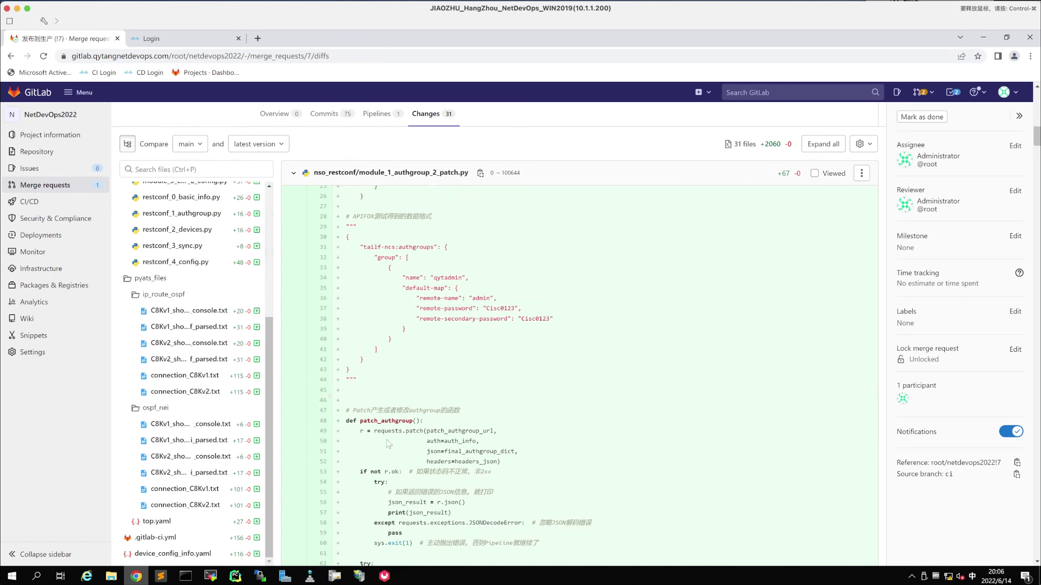
scroll(458, 441, down, 6)
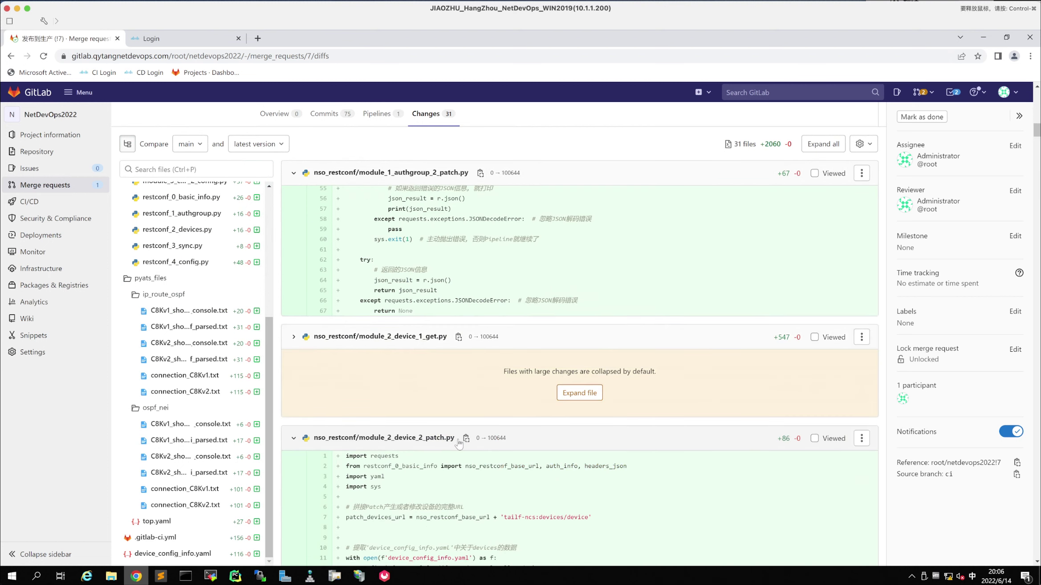
scroll(459, 445, down, 15)
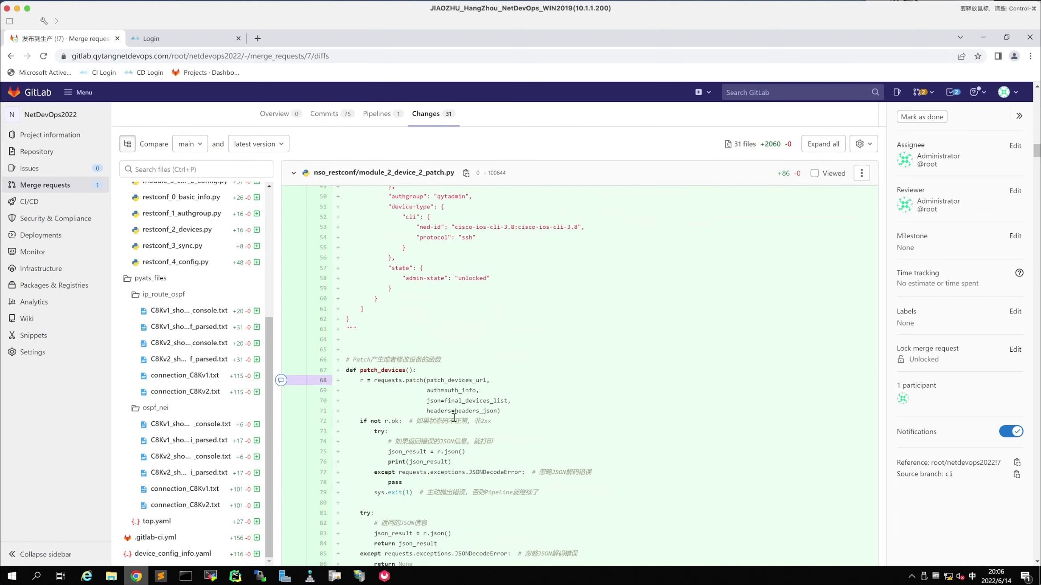
scroll(484, 421, up, 20)
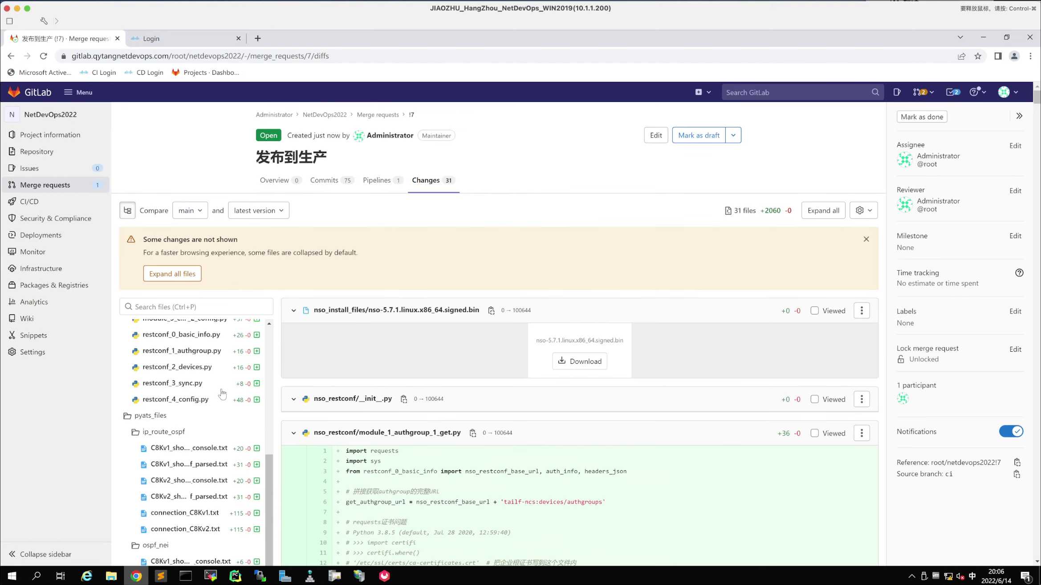
scroll(221, 392, up, 5)
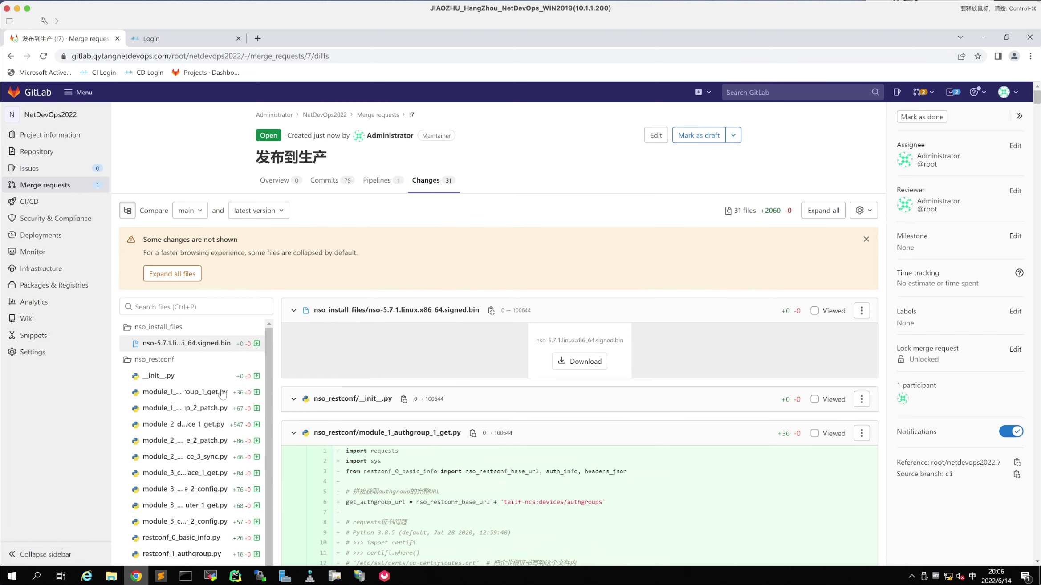
Review the ci_pyats job log from the merge request's pipeline, and return to the project's merge request list
click(279, 181)
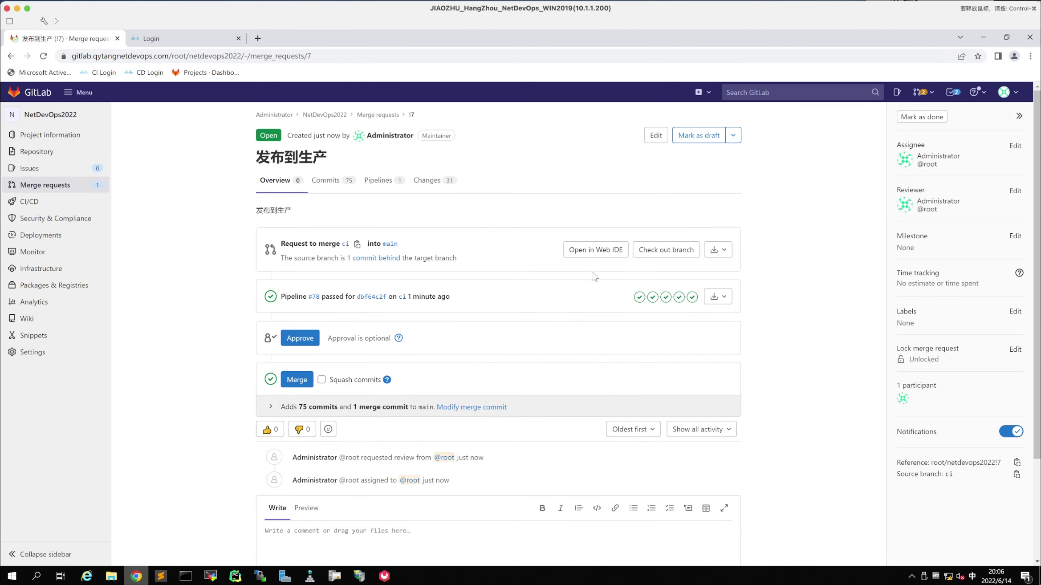
click(692, 297)
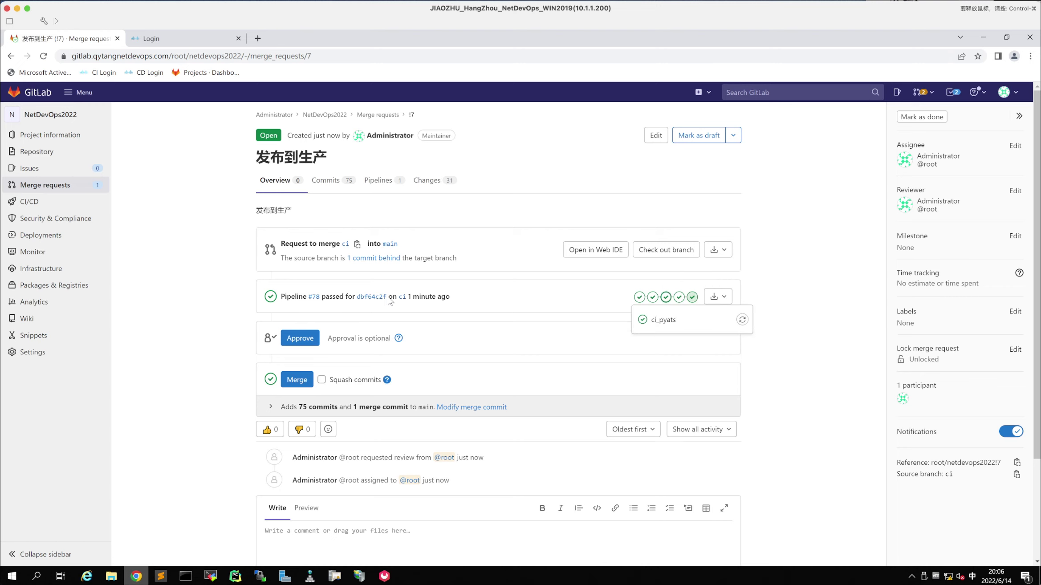
click(663, 330)
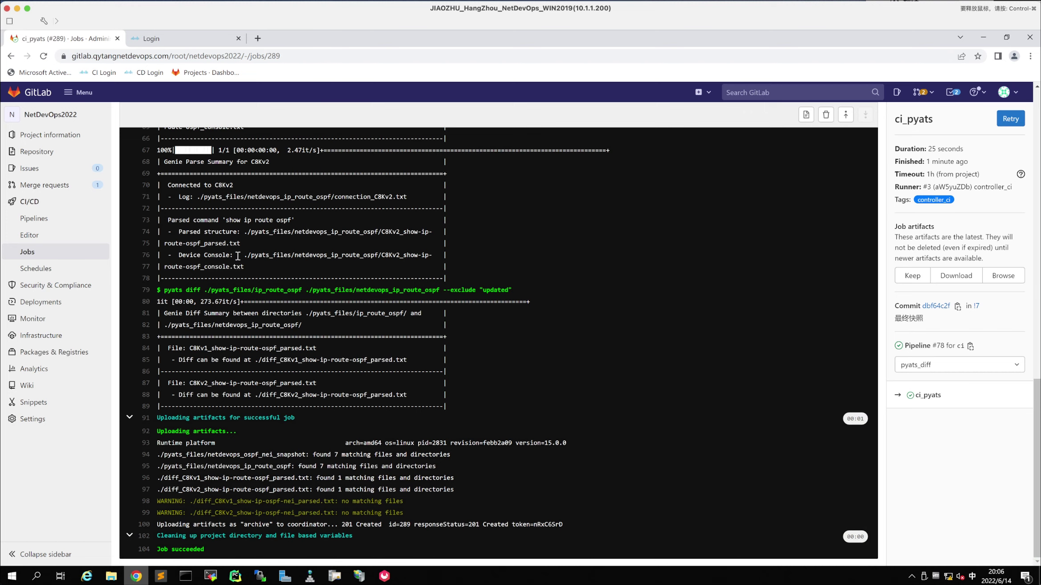
scroll(249, 279, up, 5)
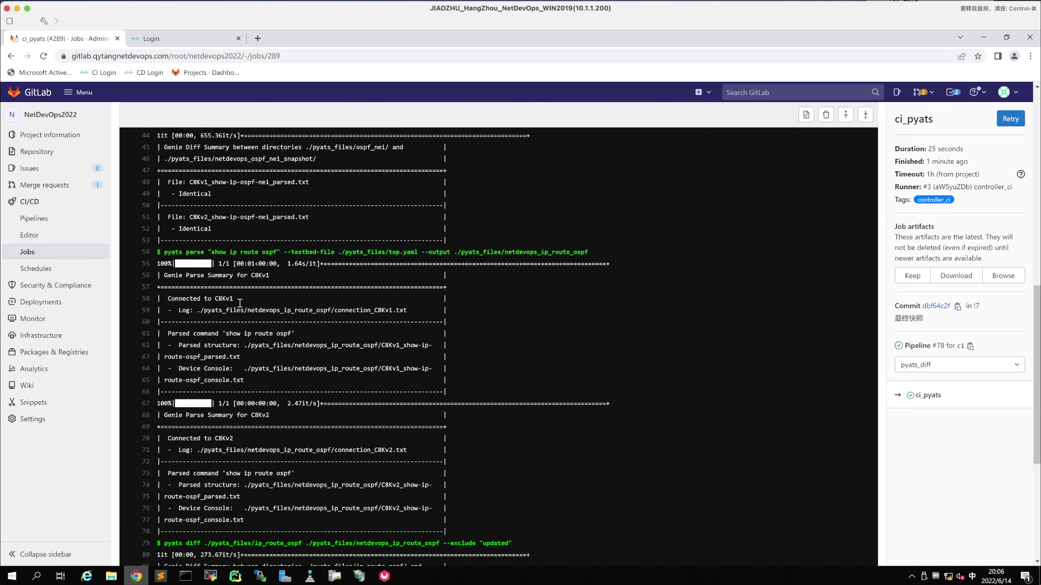
scroll(336, 412, down, 5)
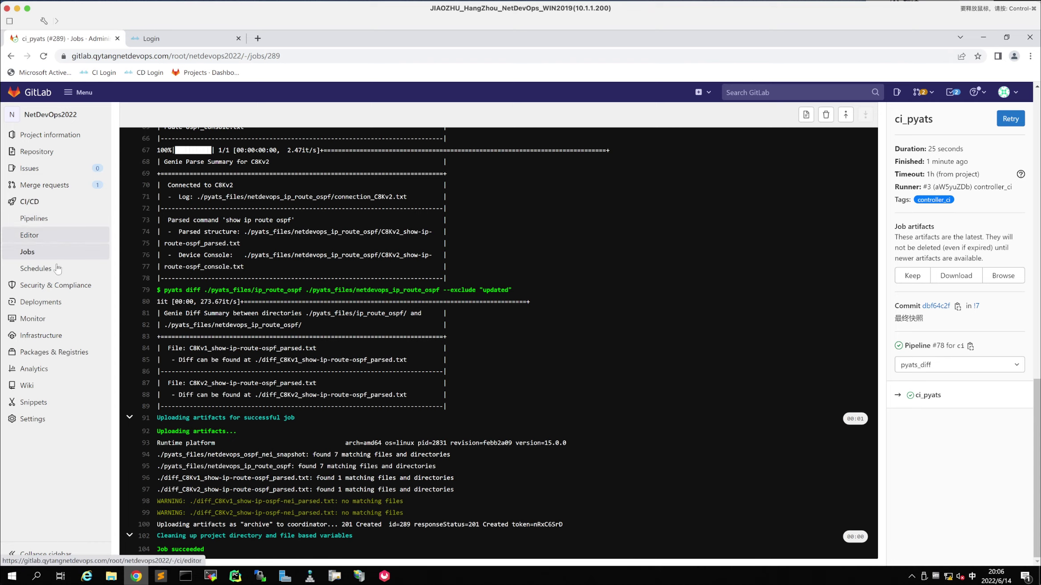
click(44, 185)
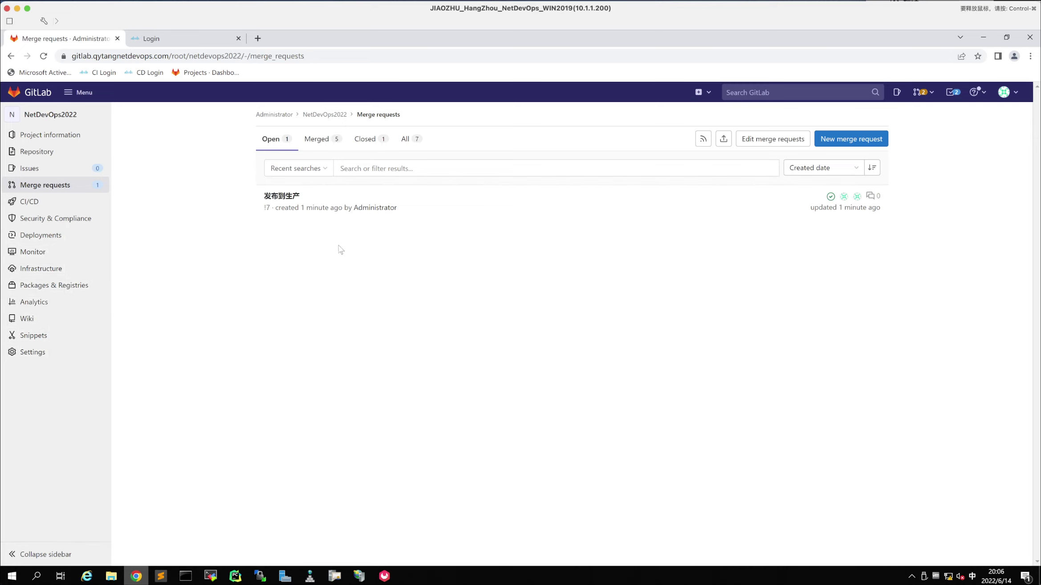
Open the 发布到生产 merge request, give it a thumbs-up reaction, and draft the comment 好
click(285, 197)
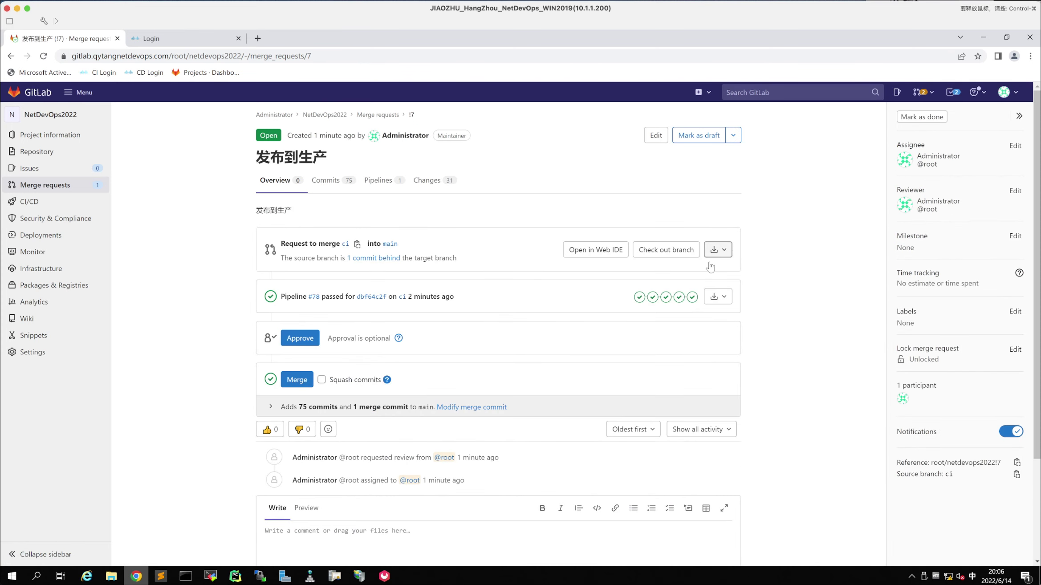
click(279, 431)
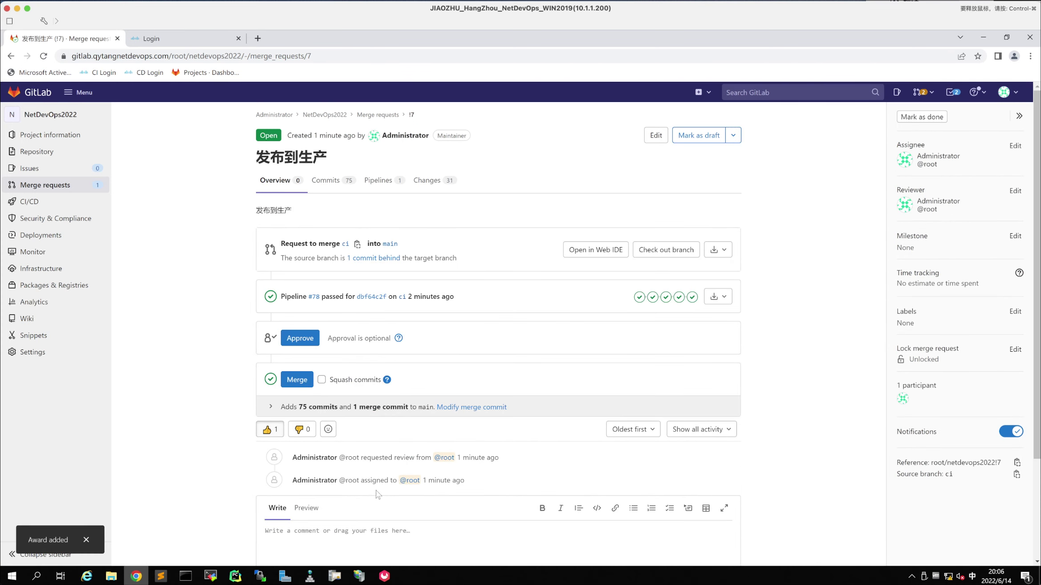
click(343, 531)
text(妍)
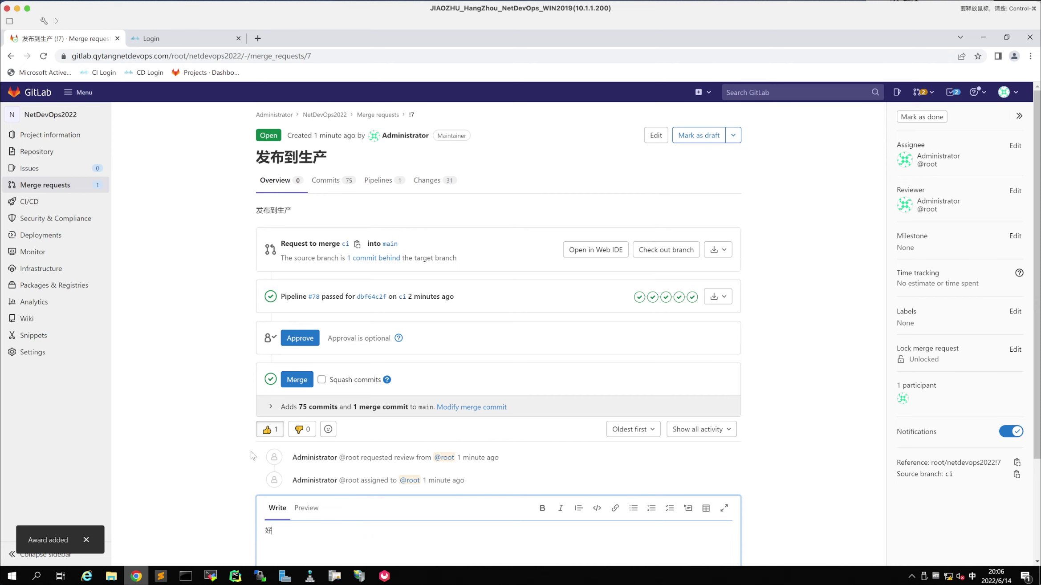
Approve the 发布到生产 merge request and merge it into main
scroll(253, 455, down, 3)
click(307, 214)
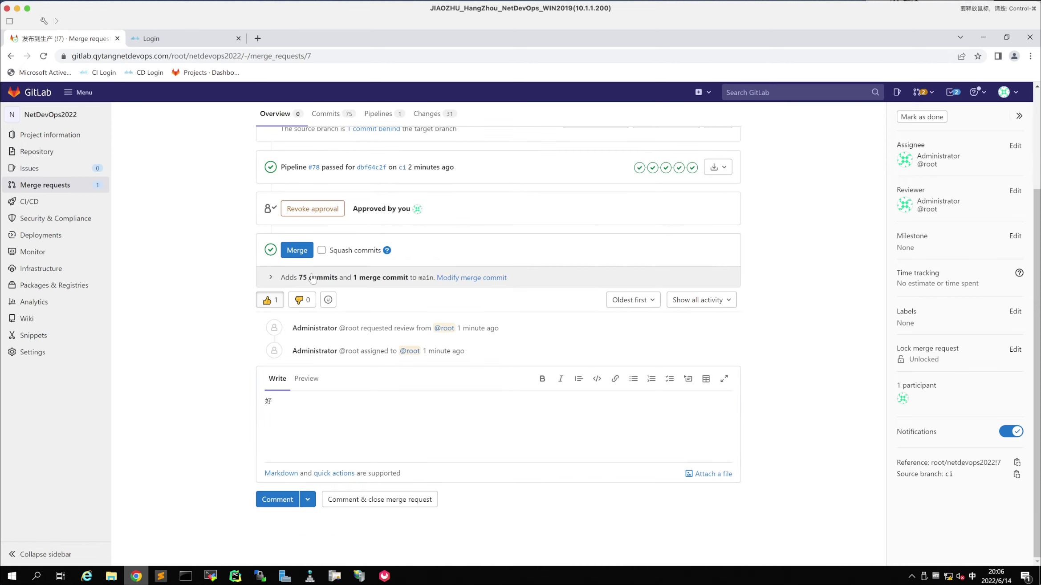
key(Return)
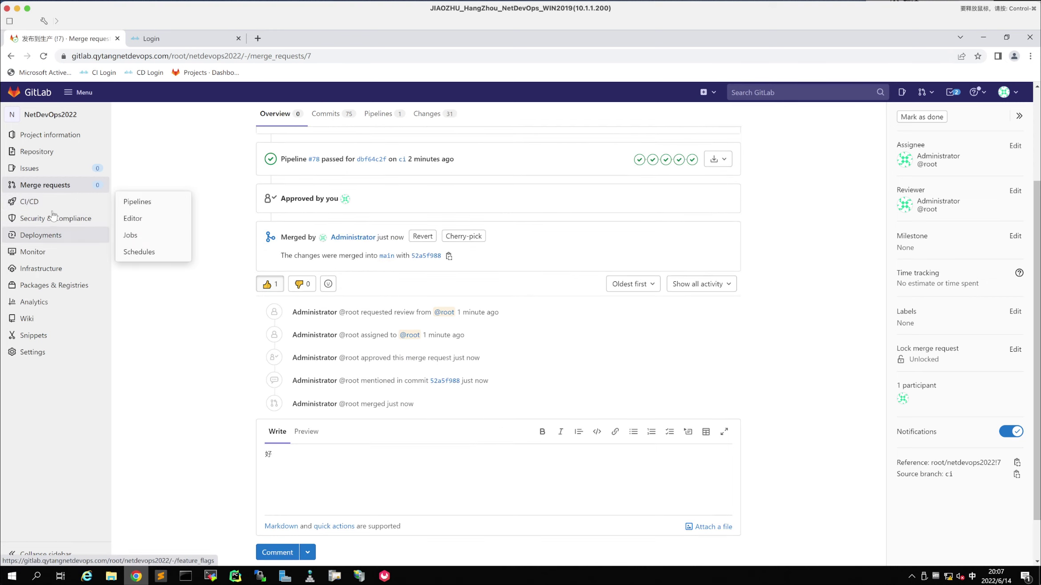
View the project's pipelines, and run show ip inter brie in privileged mode on the CD C8Kv1 router's console
click(141, 204)
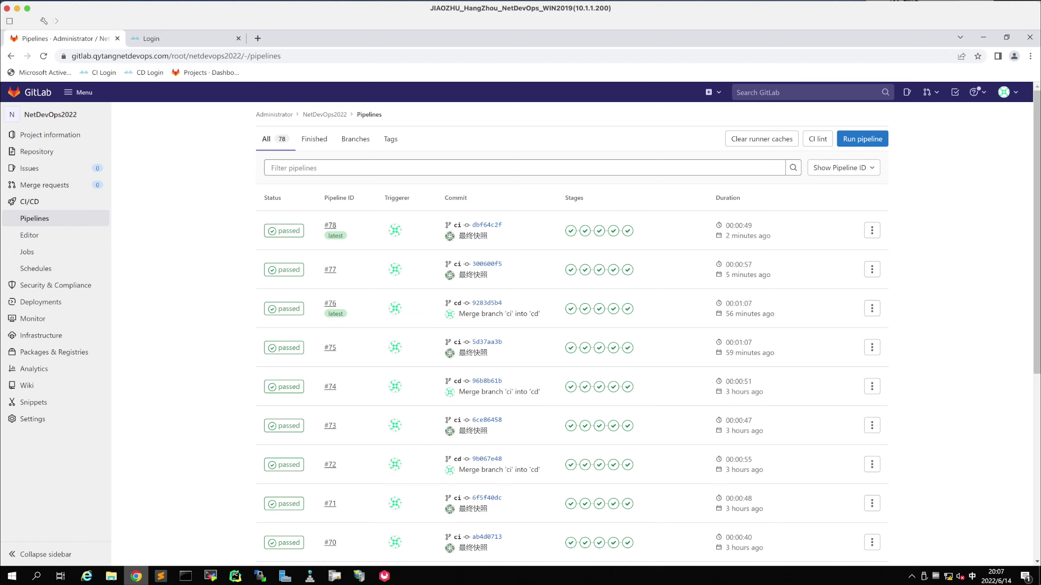
key(super+grave)
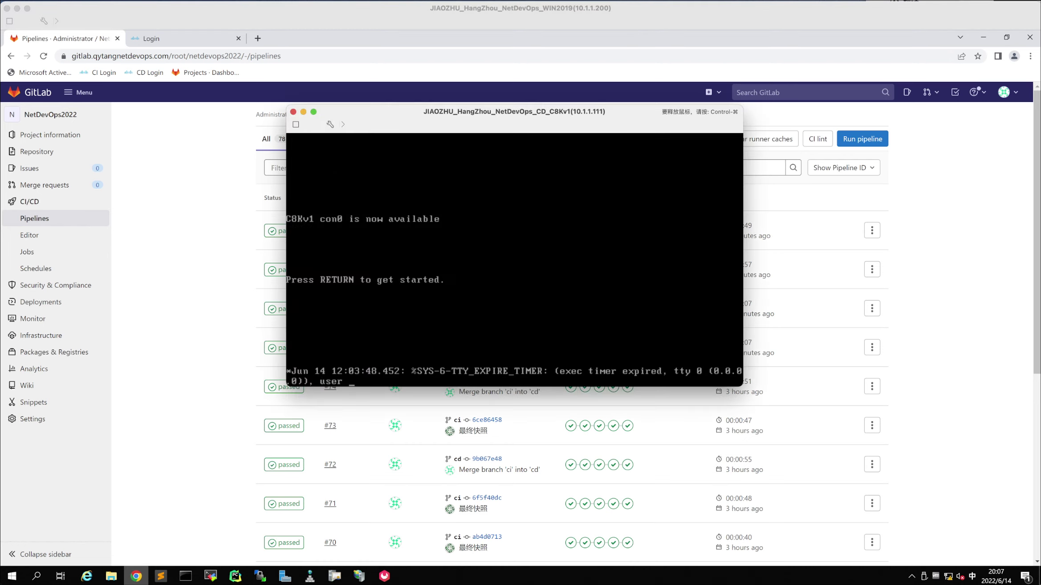
key(Return)
key(Return)
key(Return)
text(en)
key(Return)
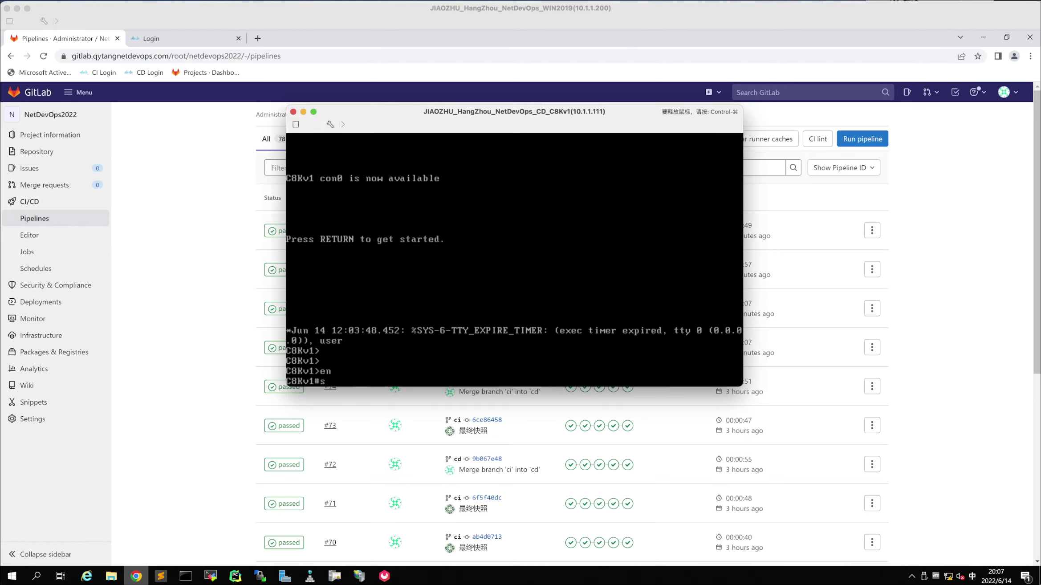
text(show ip inter brie)
key(Return)
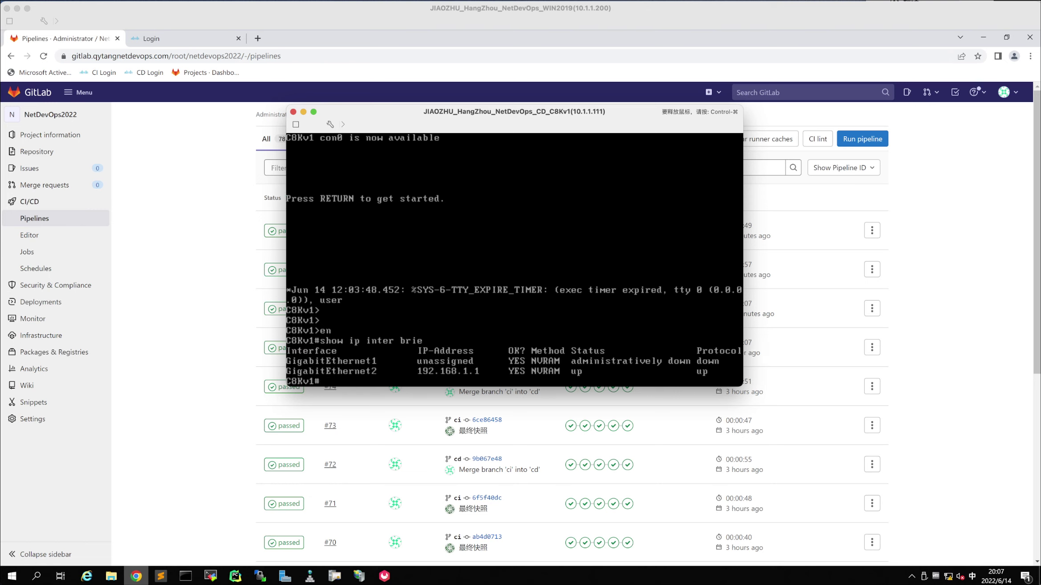
key(ctrl+super)
click(893, 280)
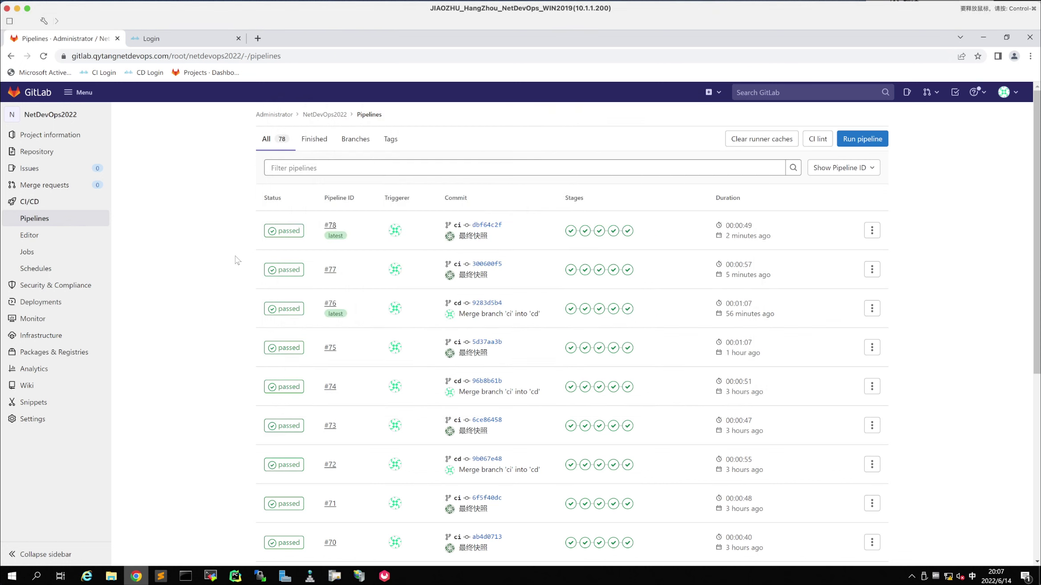
Check the merged merge requests for 发布到生产 and look for a newly triggered pipeline in the pipeline list
click(49, 218)
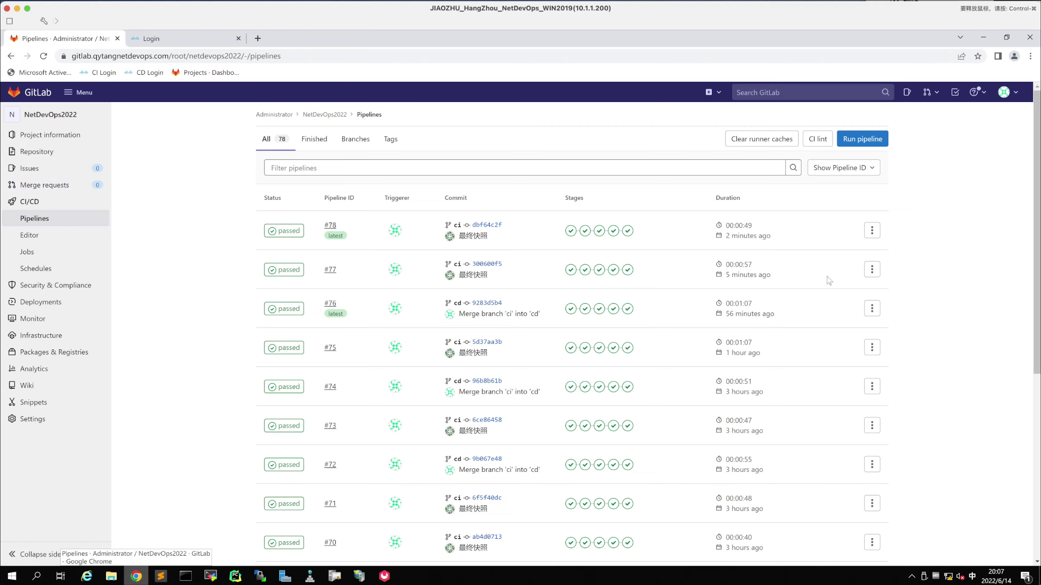
click(50, 218)
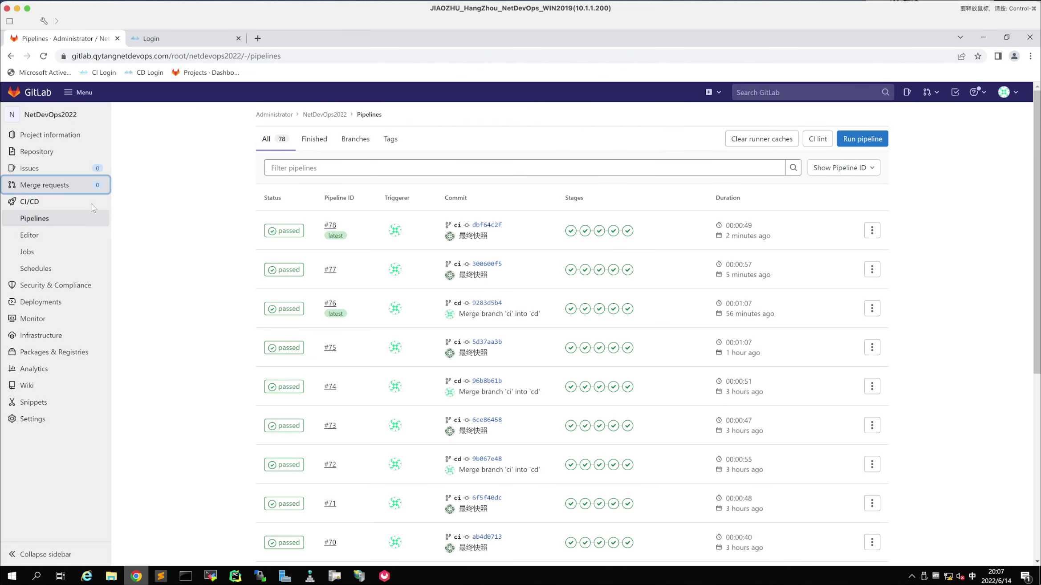
click(45, 185)
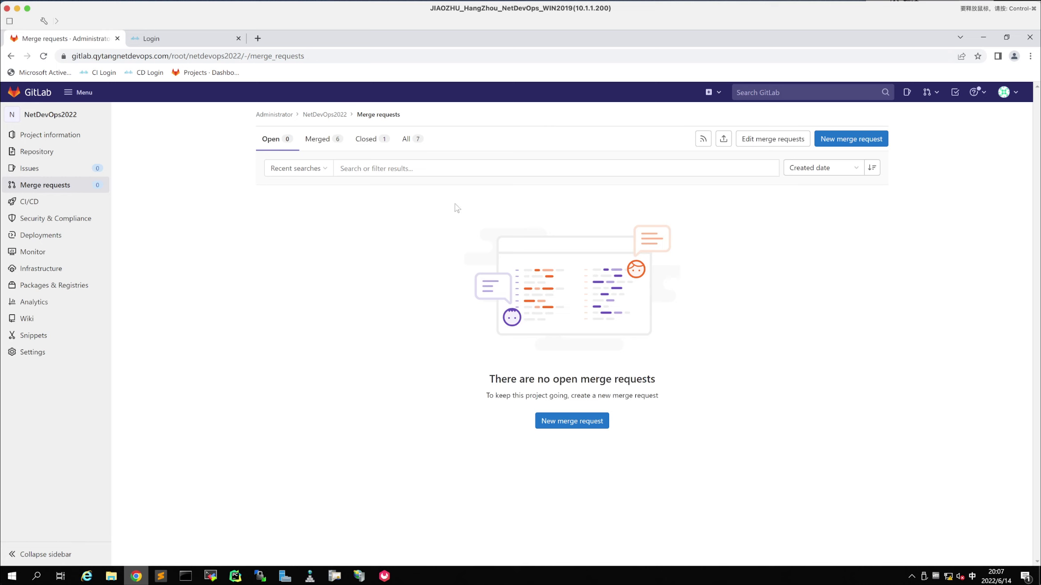
click(322, 142)
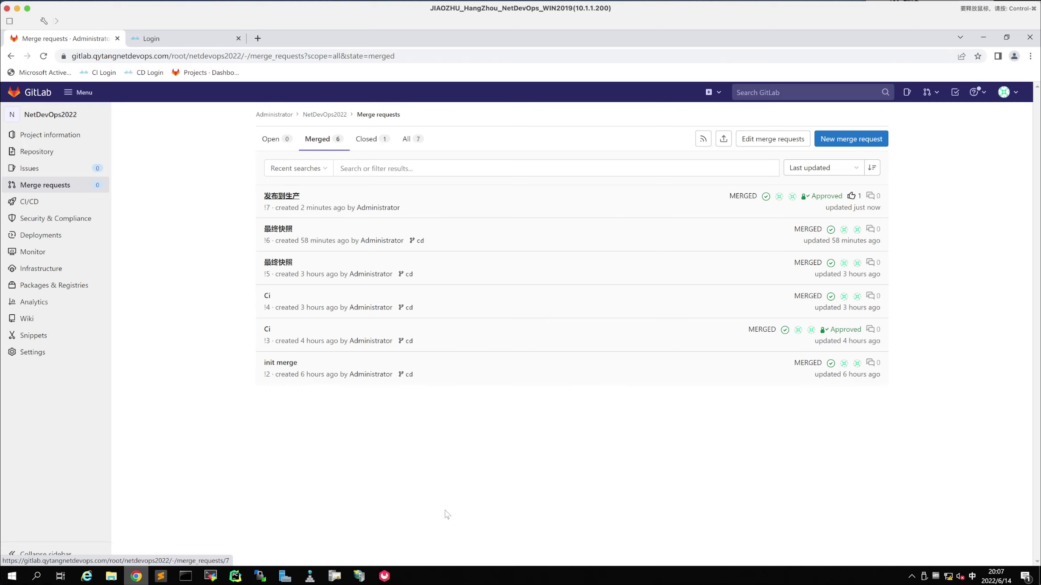
key(alt+Tab)
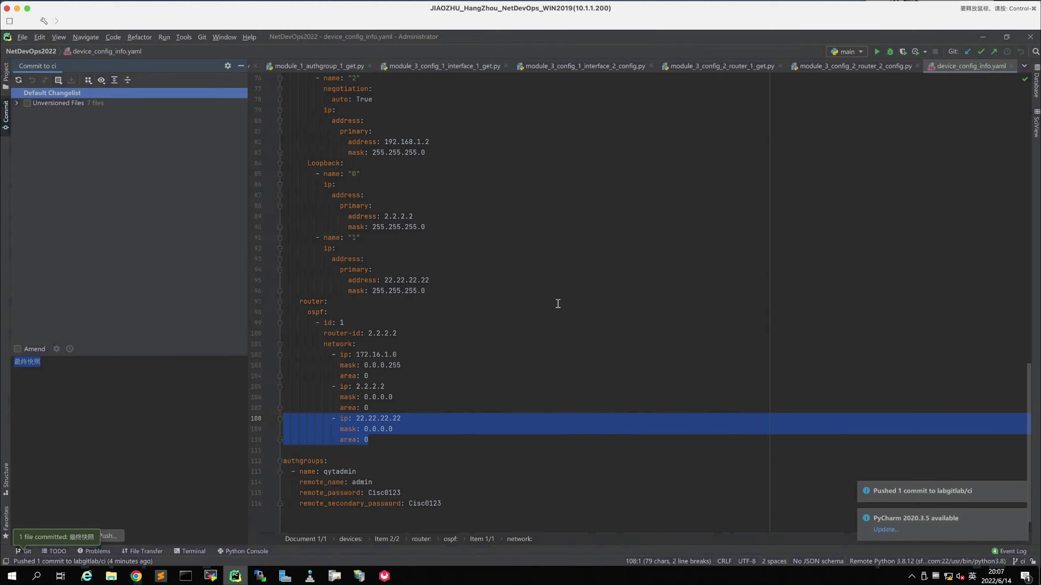
click(136, 576)
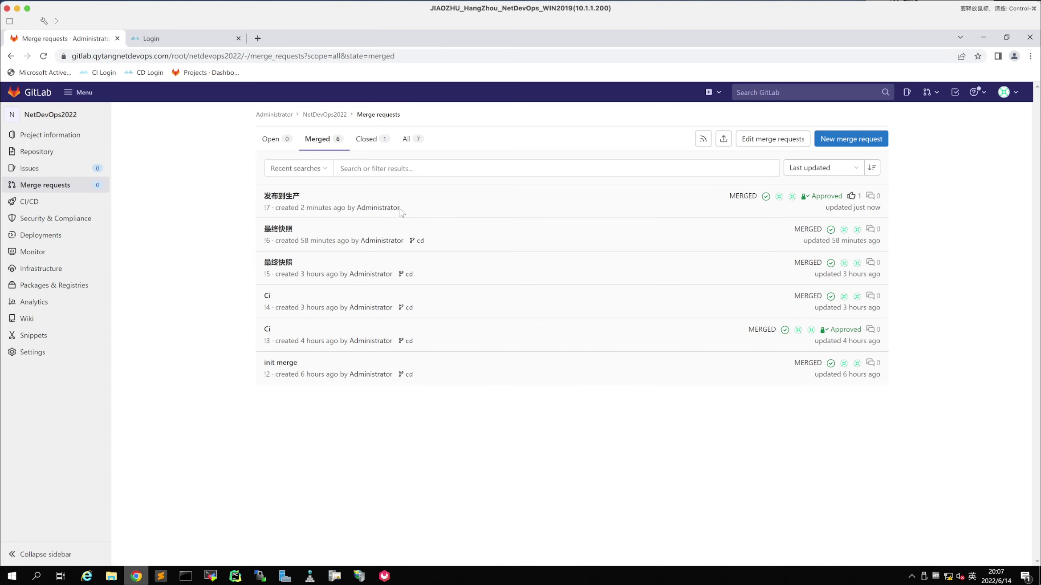
mouse_move(357, 213)
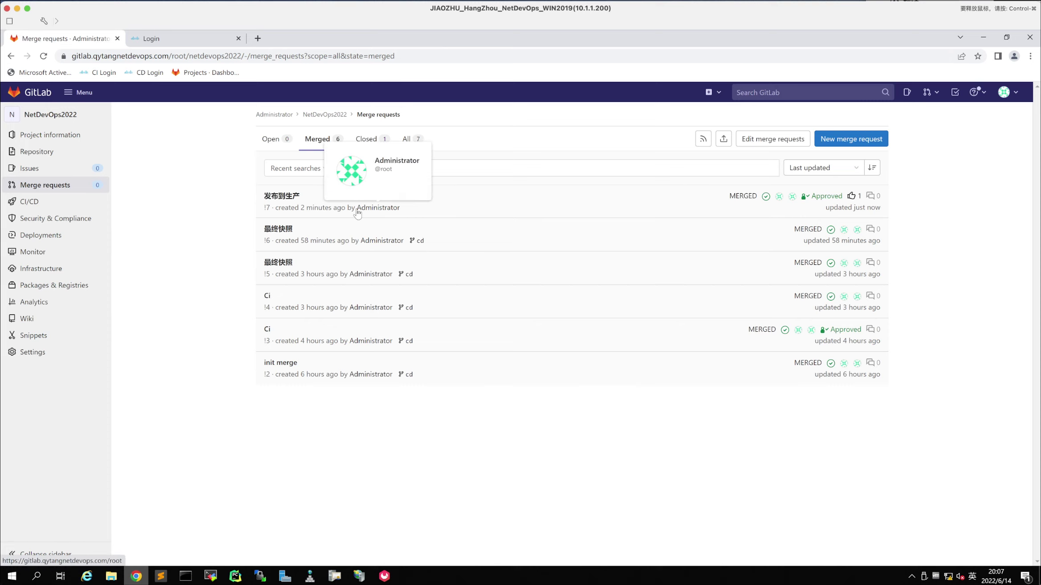
mouse_move(44, 203)
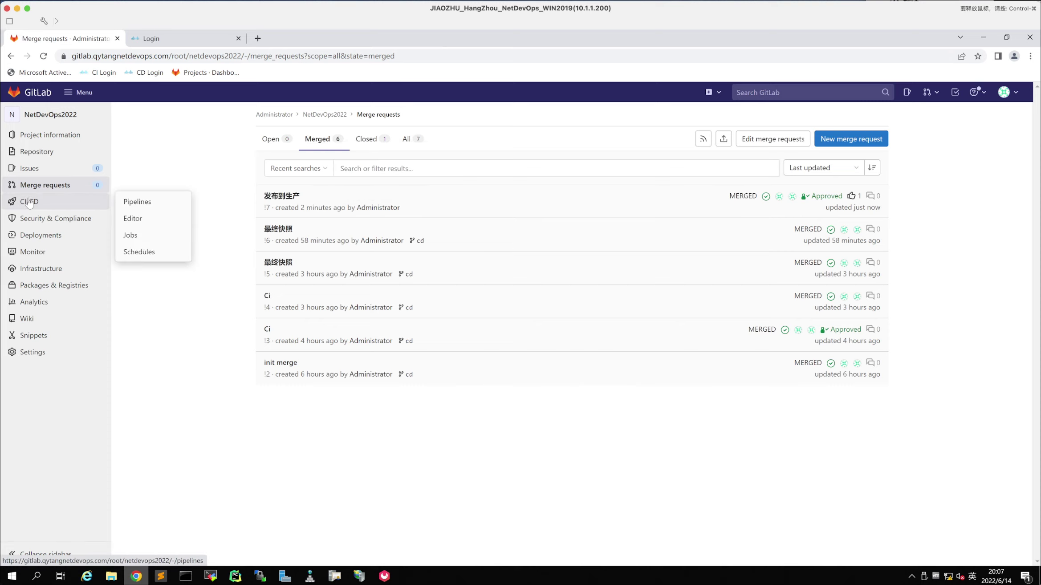
click(134, 200)
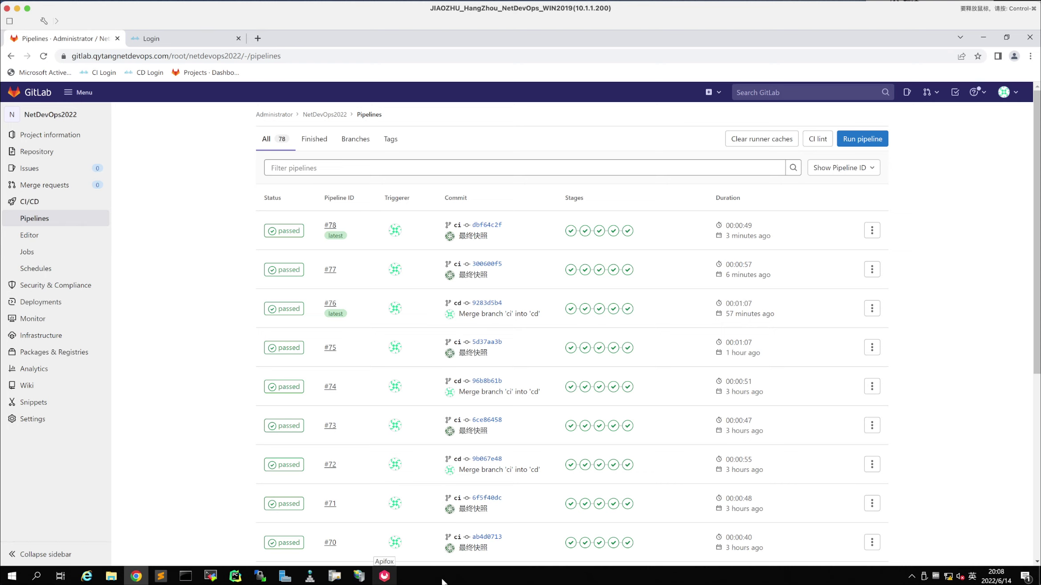
Repeat show ip inter brie on the CD C8Kv1 router's console, and return to the GitLab pipeline list
key(super+Tab)
key(Up)
key(Return)
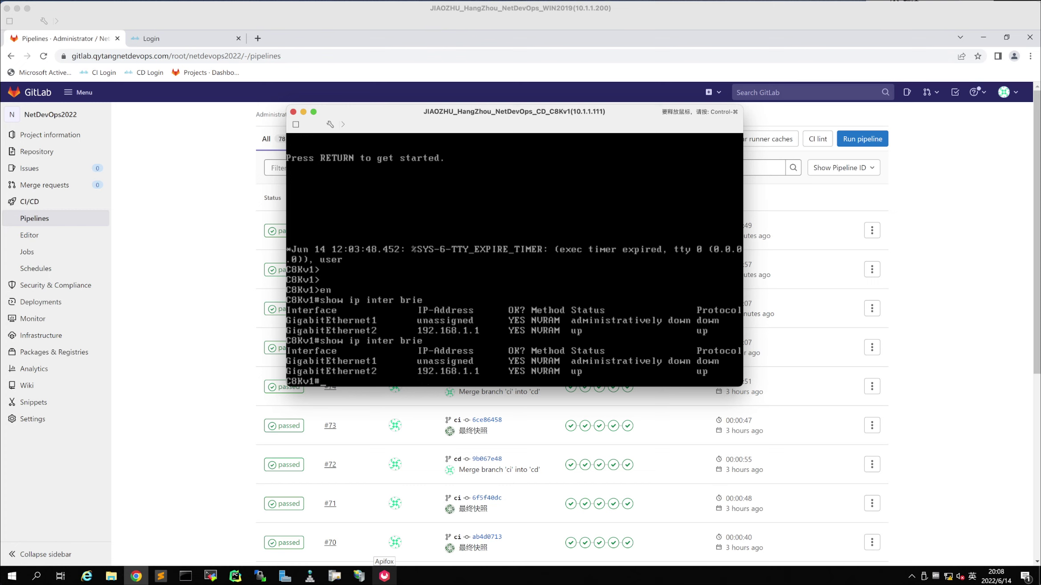
click(241, 329)
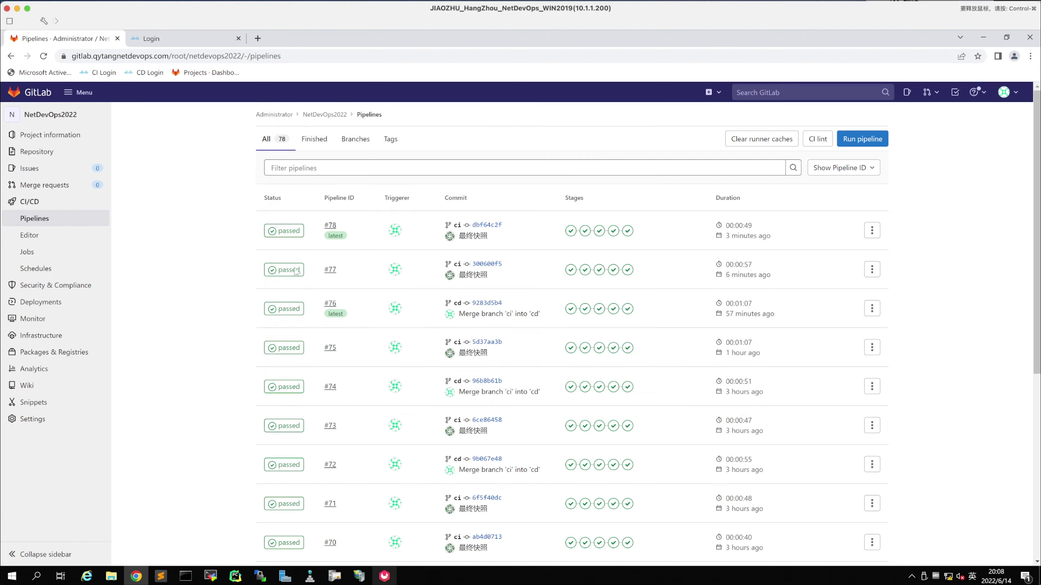
Run a new pipeline manually for the cd branch
click(868, 141)
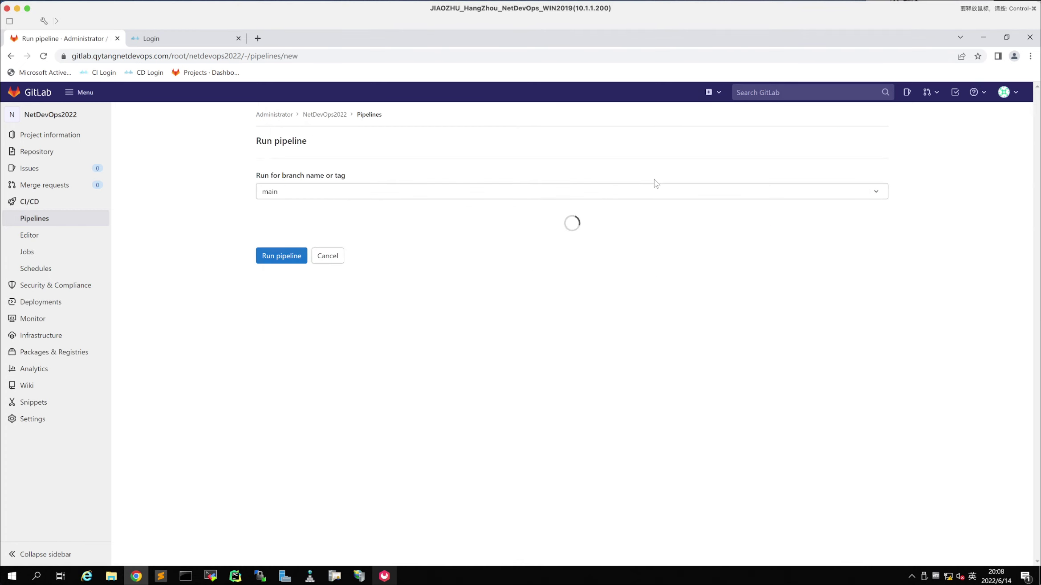
click(413, 191)
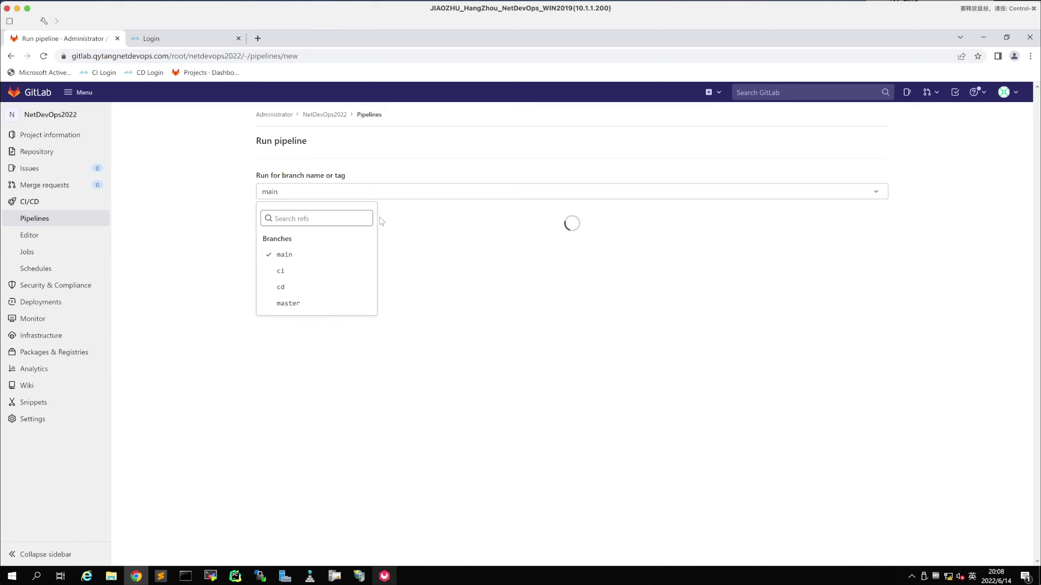
click(281, 287)
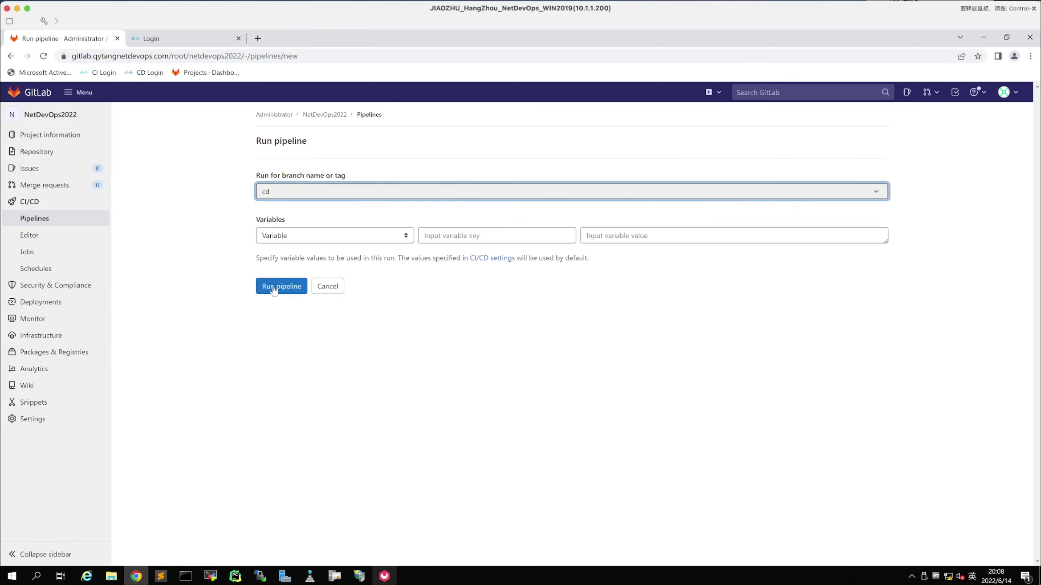
click(274, 286)
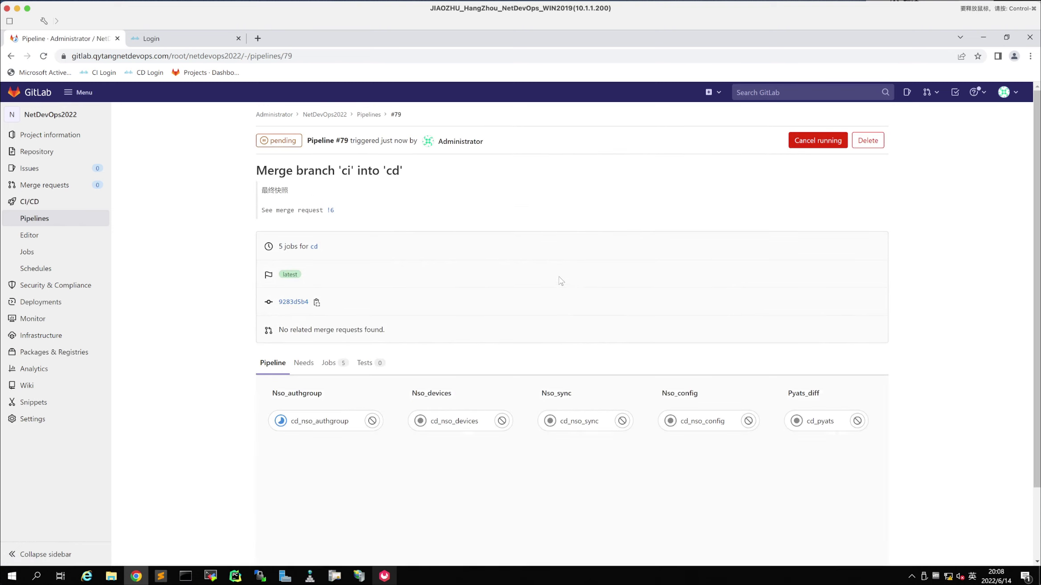
Check the stages of the running cd pipeline and examine the cd_nso_config job log
click(40, 224)
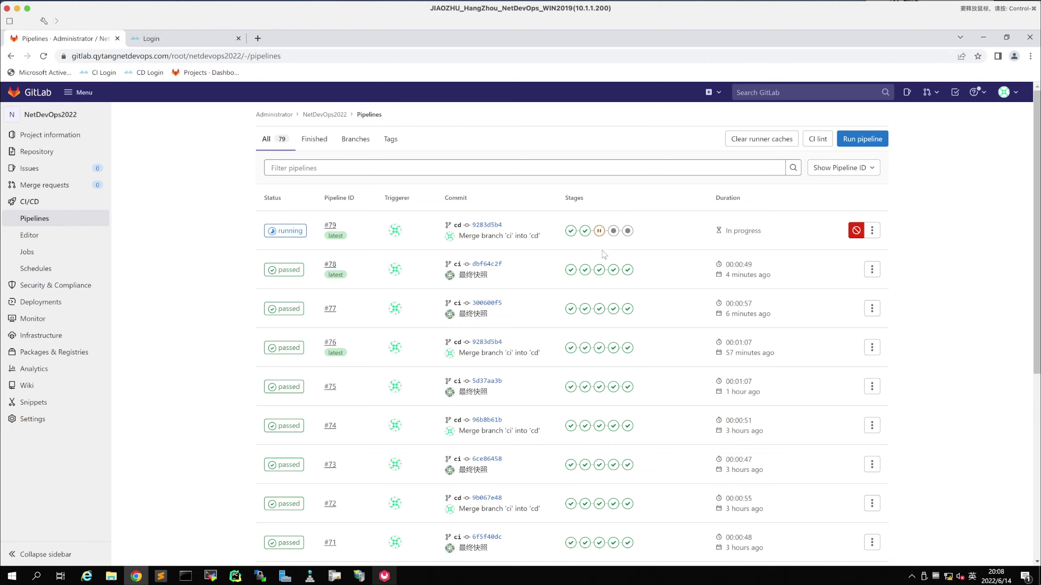
click(599, 231)
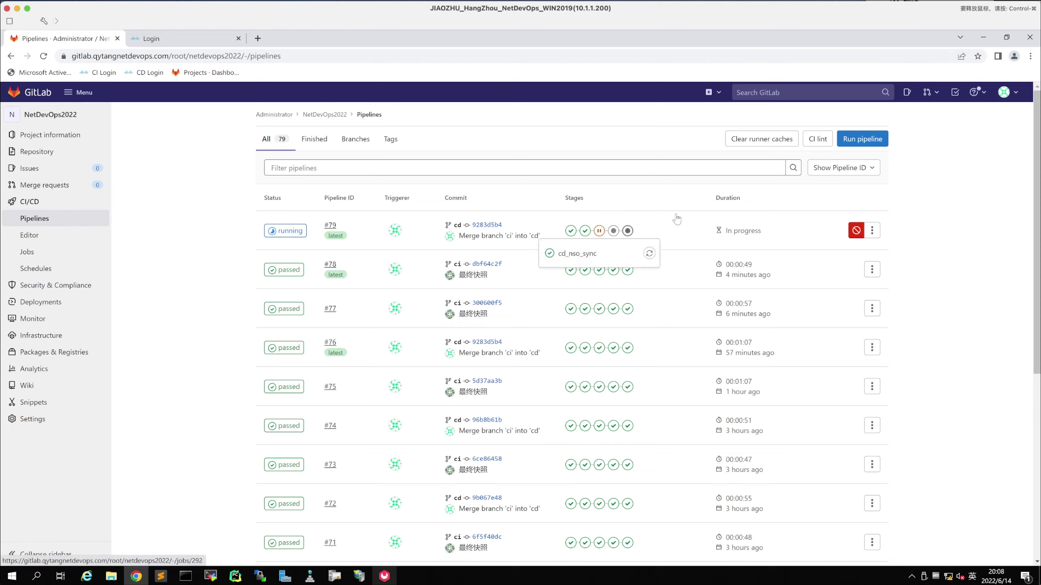
click(614, 231)
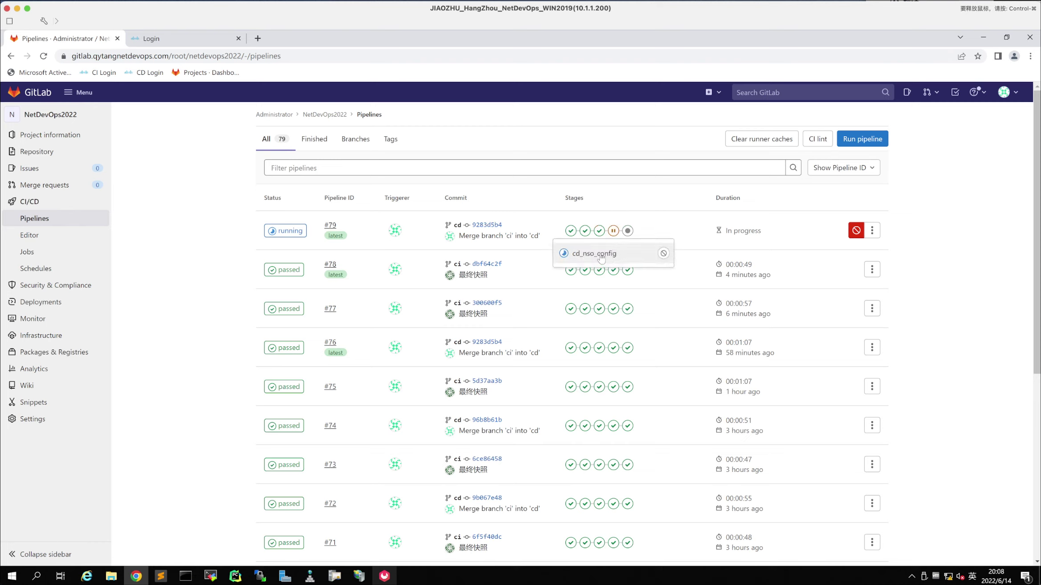
click(598, 258)
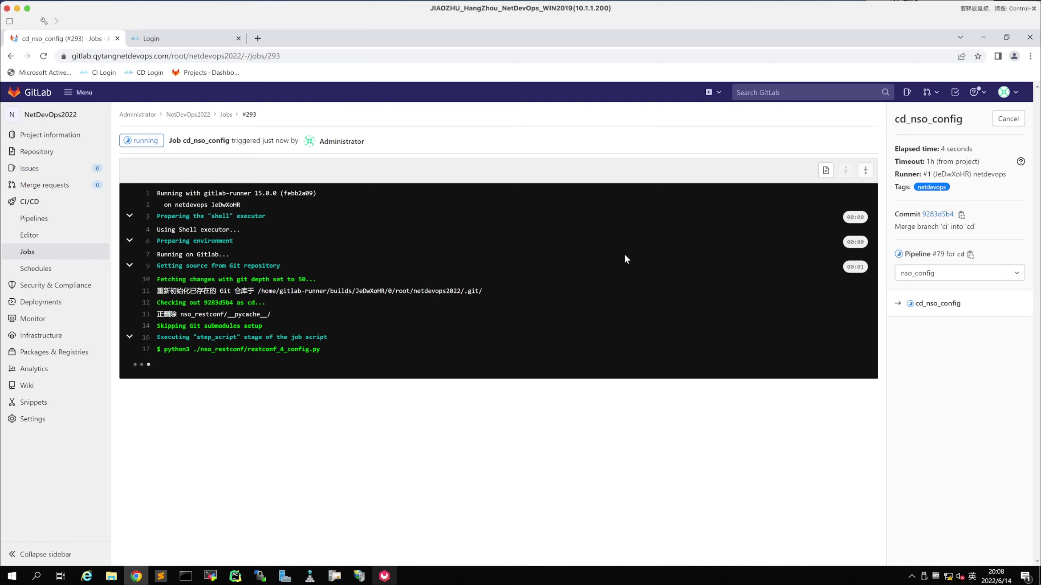
Examine the cd_pyats job log of the cd pipeline for the OSPF neighbour and route diff results
click(34, 218)
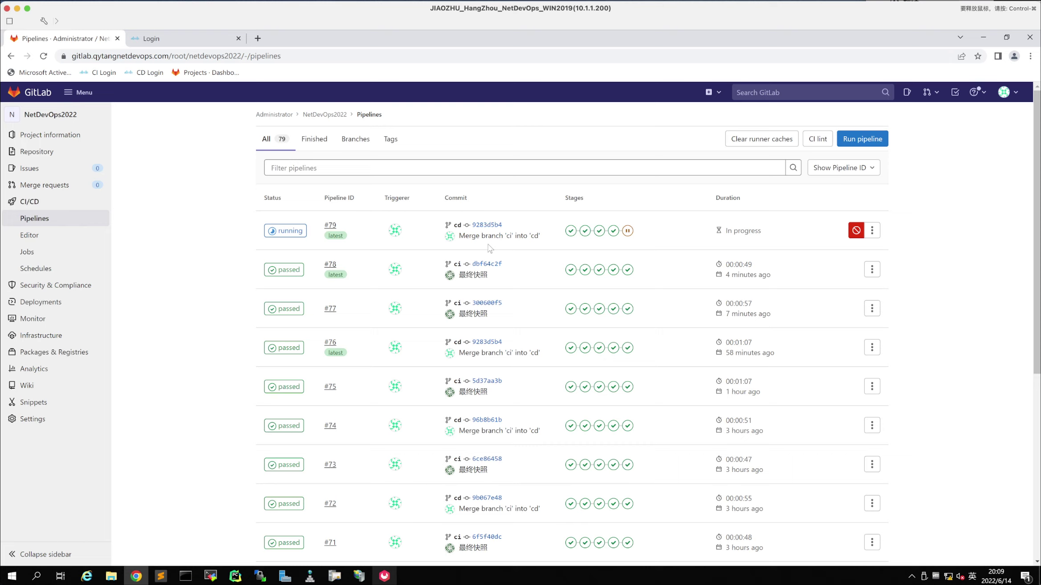
click(628, 236)
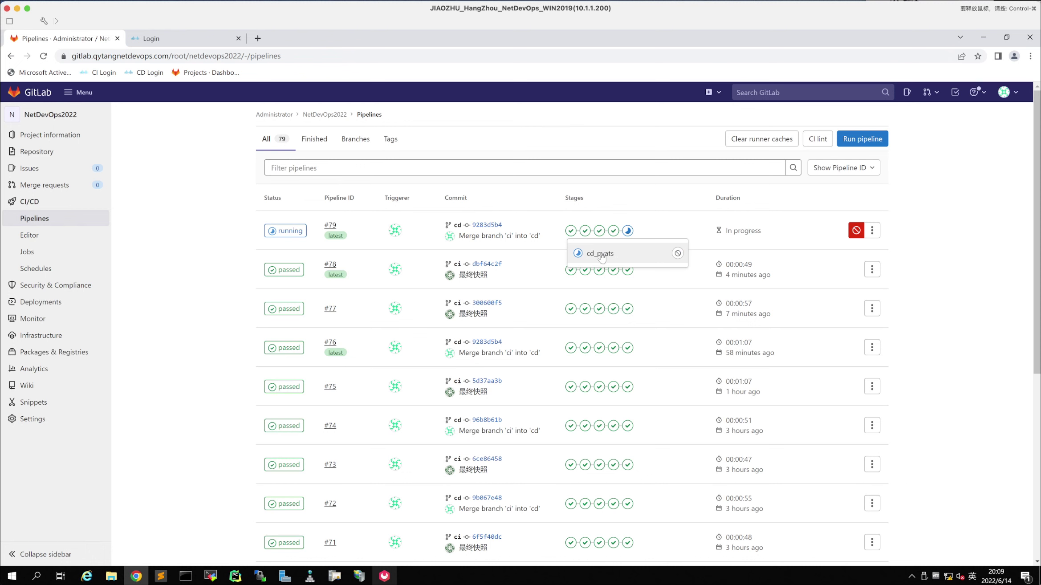
click(602, 257)
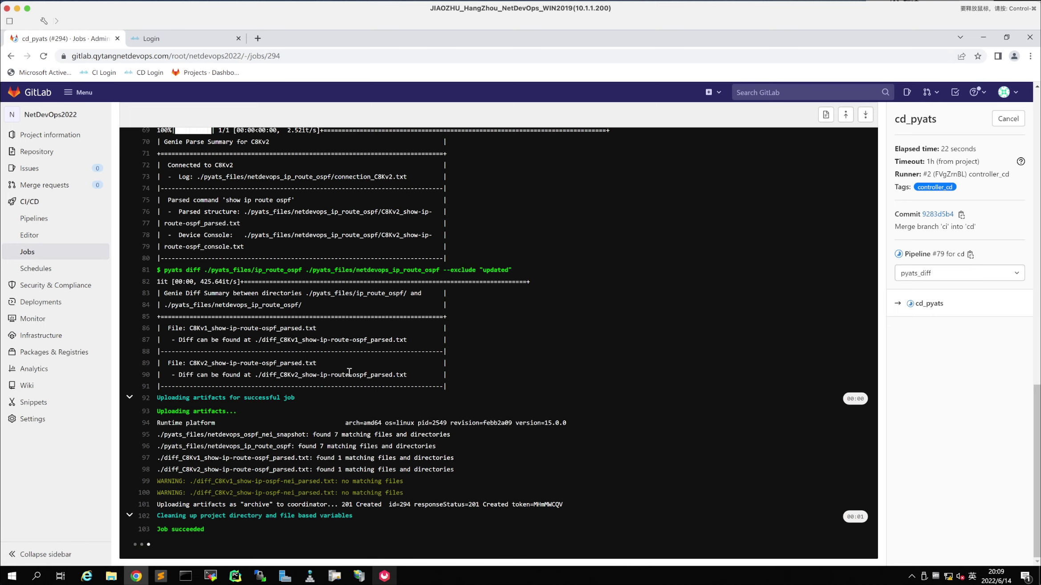
scroll(350, 372, up, 3)
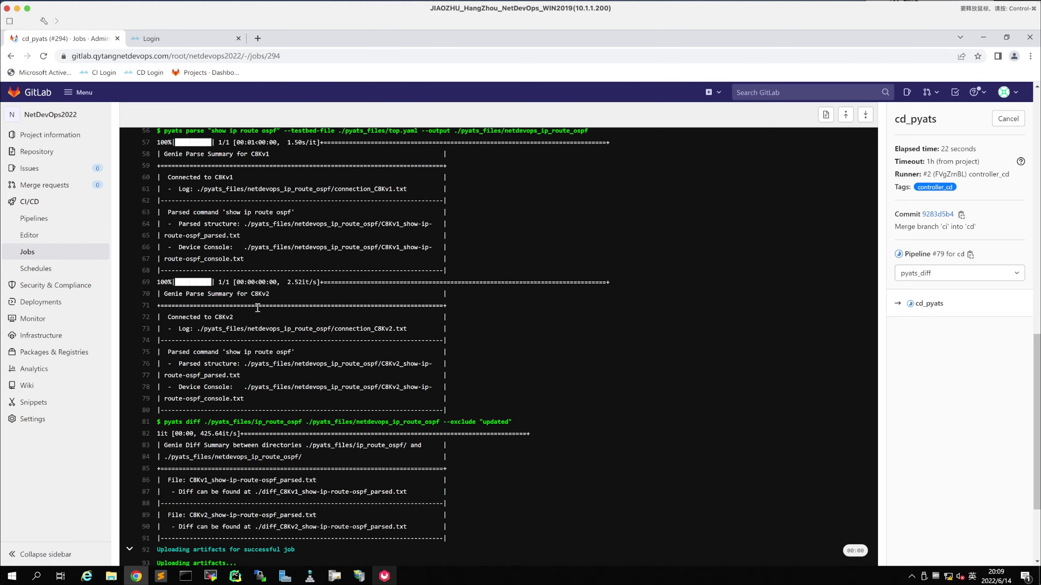
scroll(360, 342, up, 1)
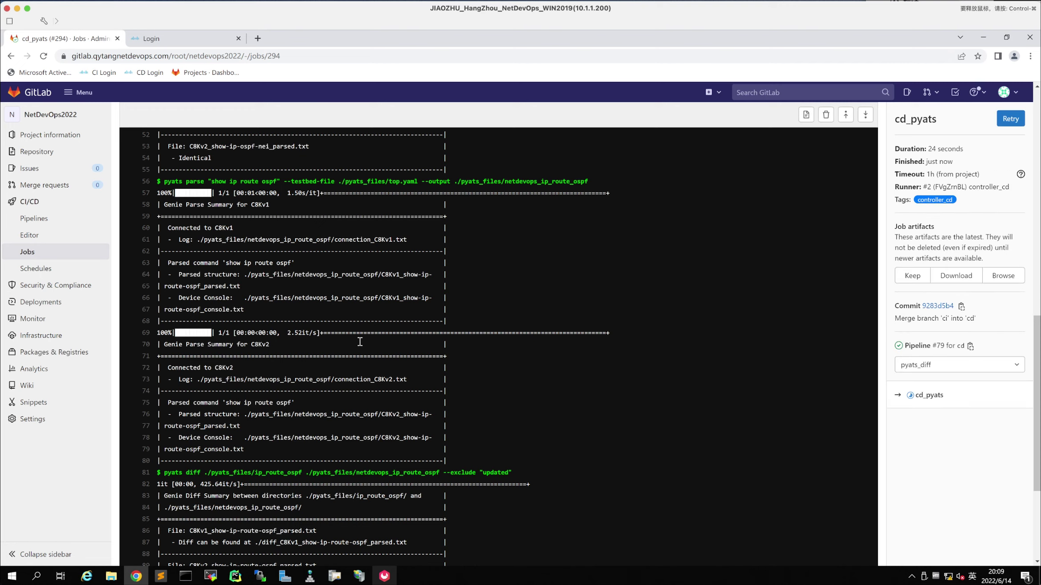
scroll(356, 296, up, 3)
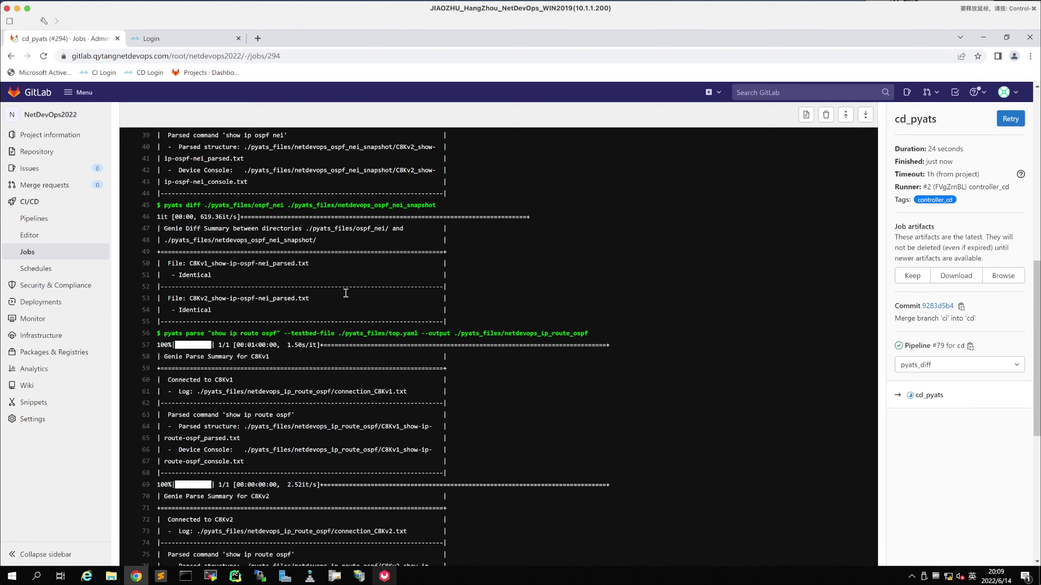
Download the cd_pyats job artifacts and inspect the diff_C8Kv1_show-ip-route-ospf_parsed file from the archive
scroll(312, 364, down, 6)
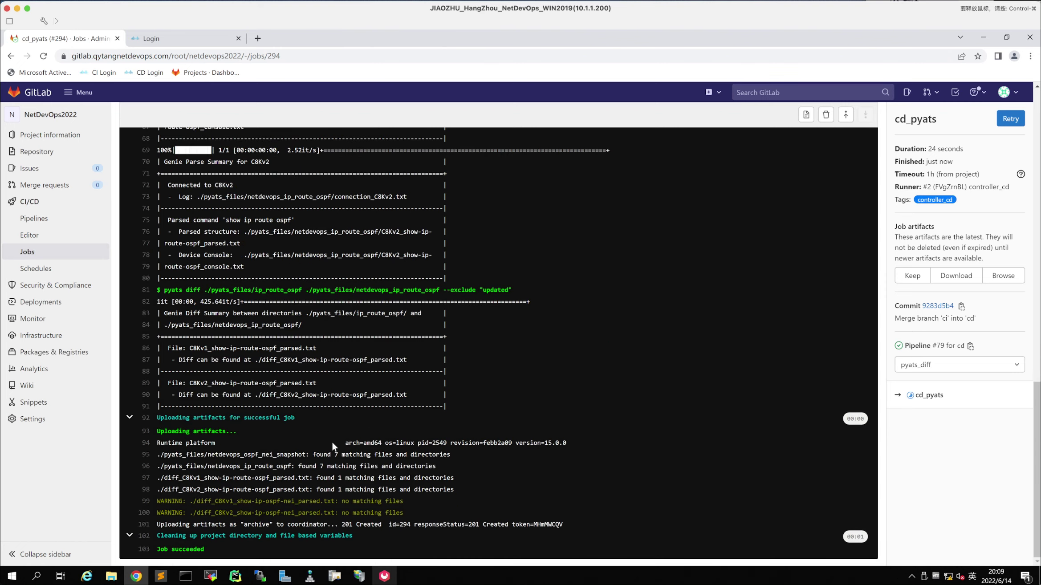
click(956, 275)
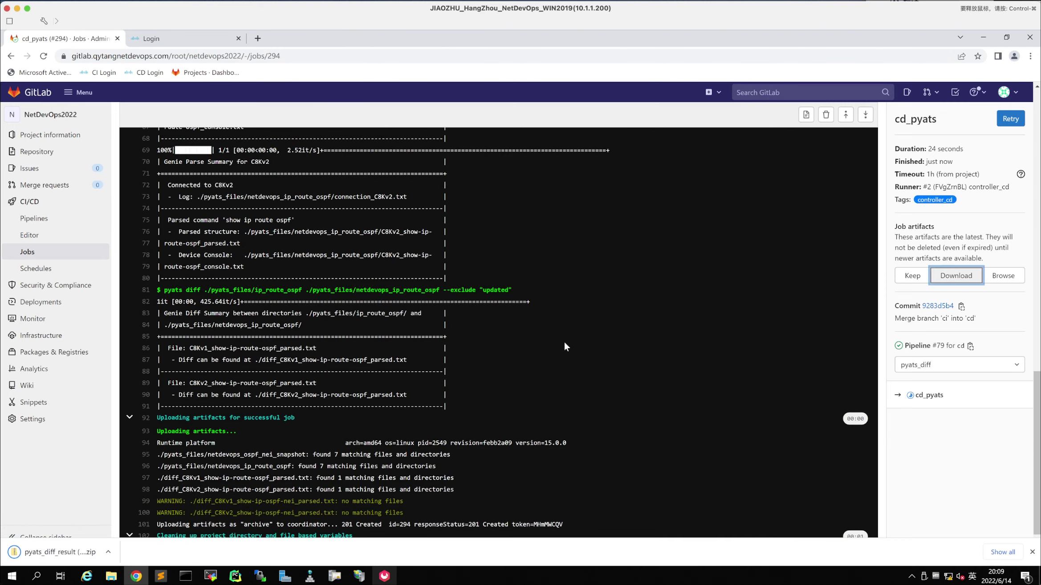
click(108, 552)
click(158, 487)
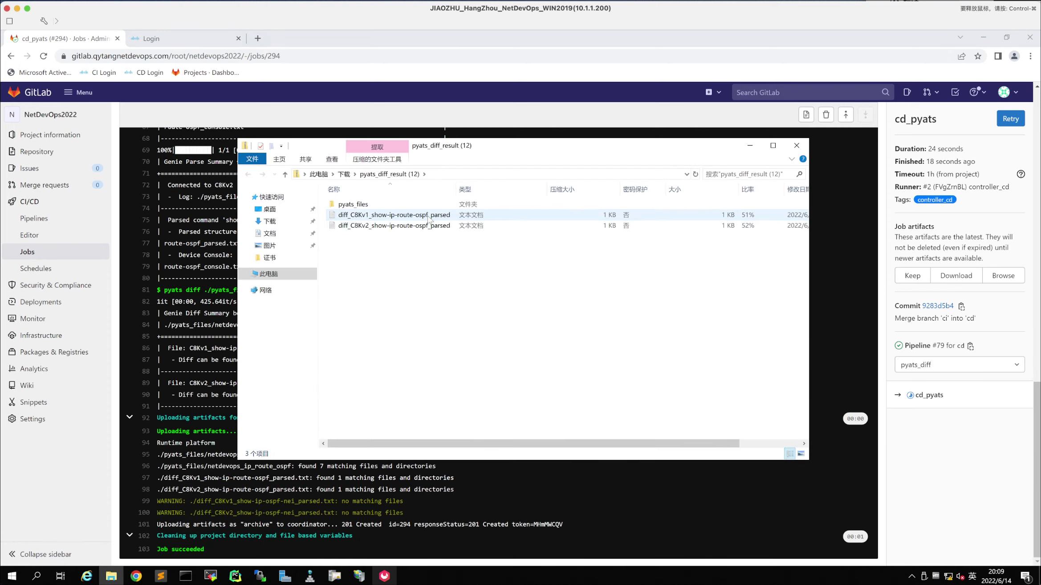
double_click(429, 218)
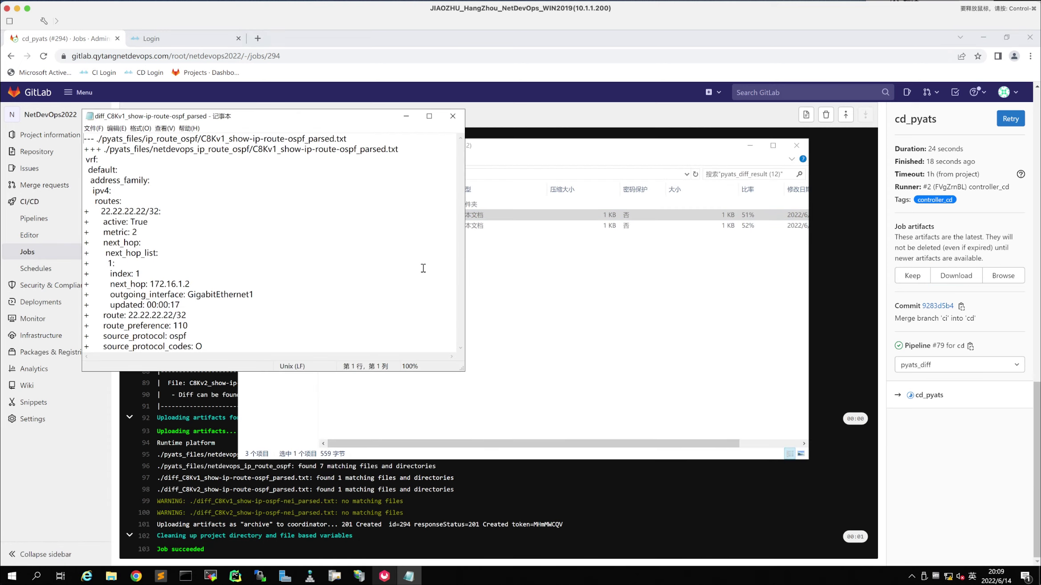
click(453, 115)
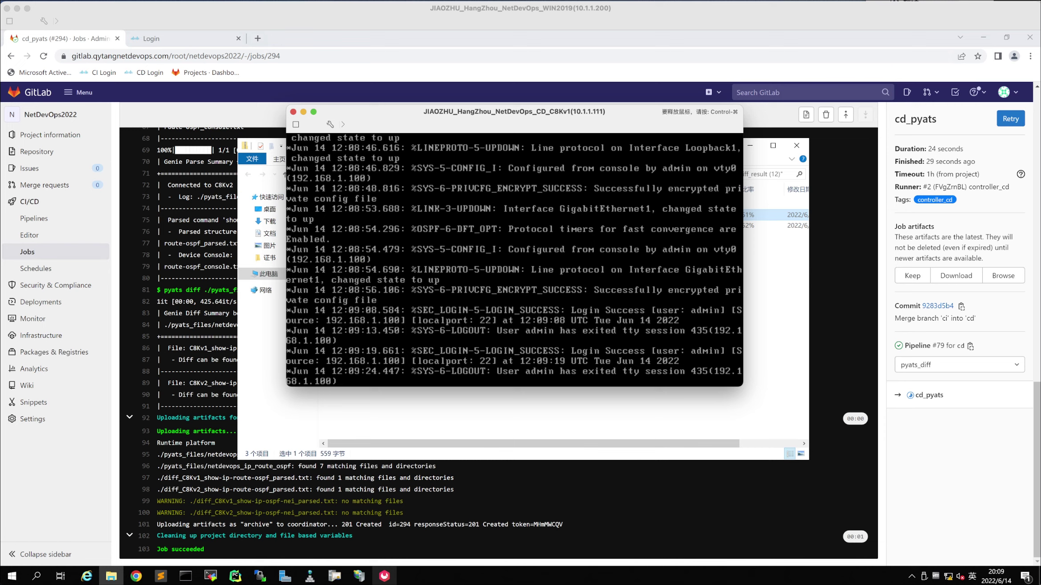
Run show ip inter brie and show ip route ospf on the CD C8Kv1 router's console
key(Return)
key(Return)
key(Return)
key(Return)
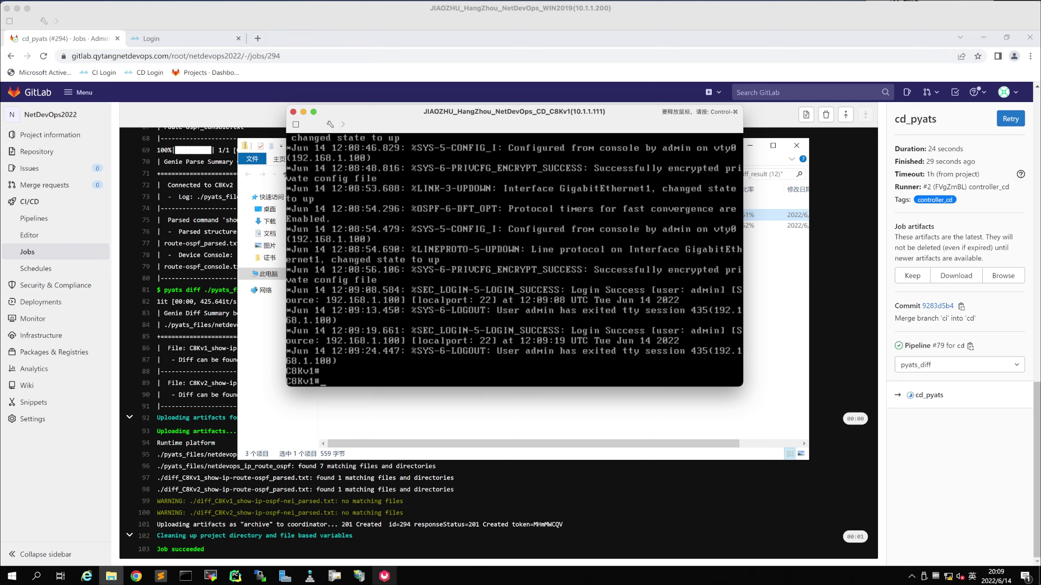
text(show ip inter brie)
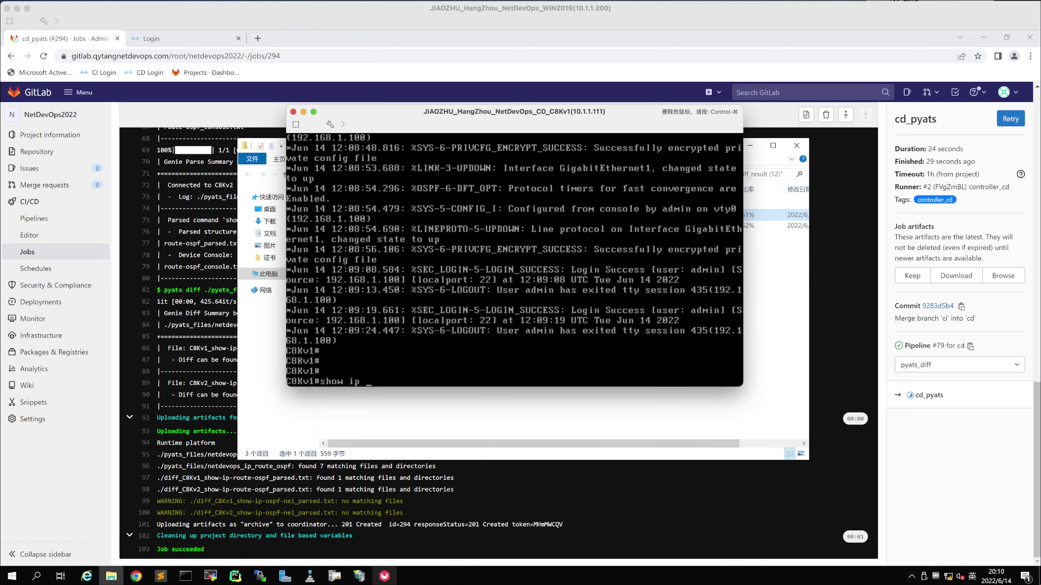
key(Return)
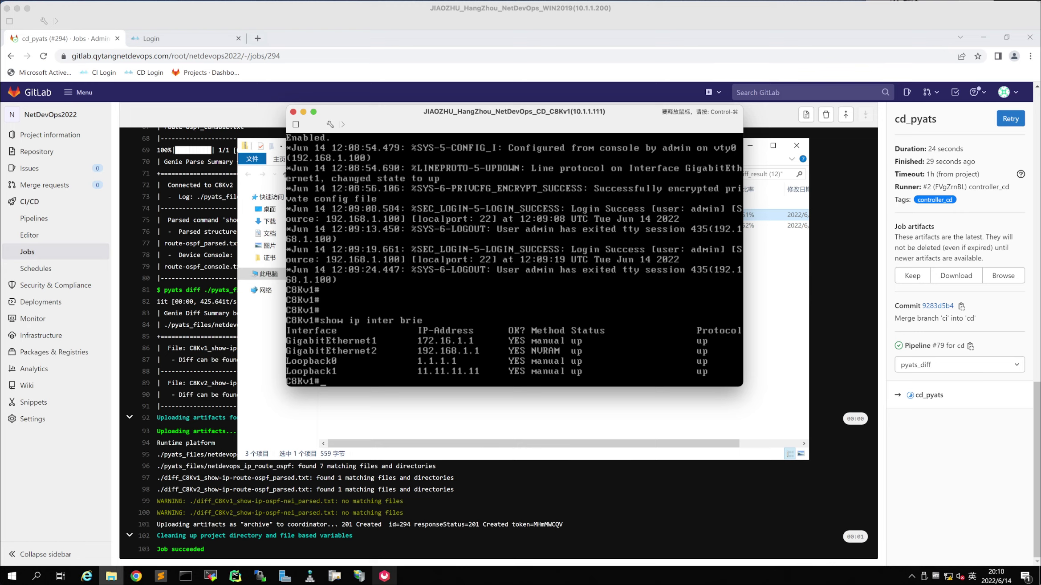
text(show ip route ospf)
key(Return)
key(ctrl+super)
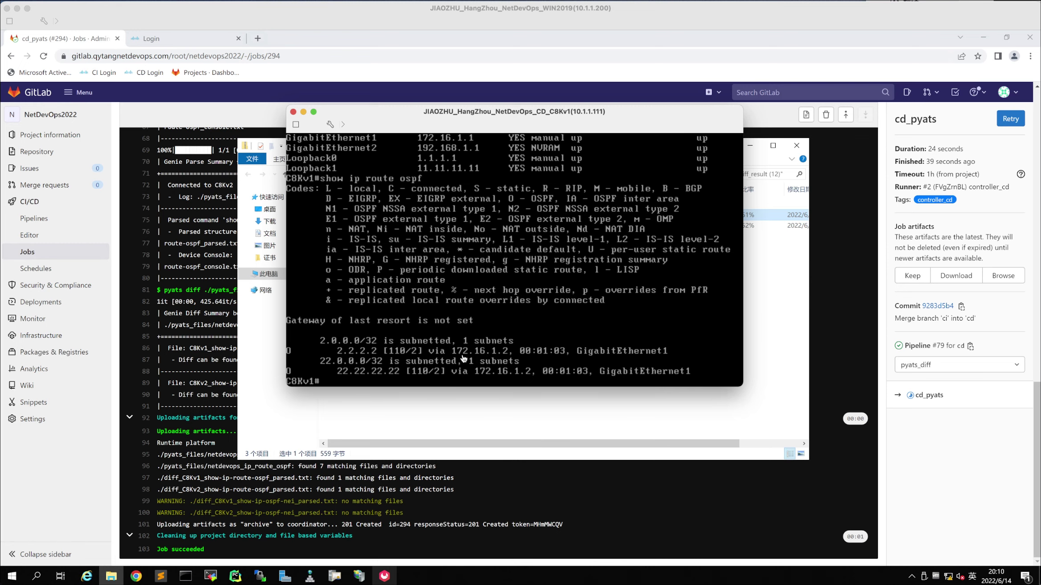
Switch to PyCharm, show the project files, and review the C8Kv1 interface configuration in device_config_info.yaml
click(236, 577)
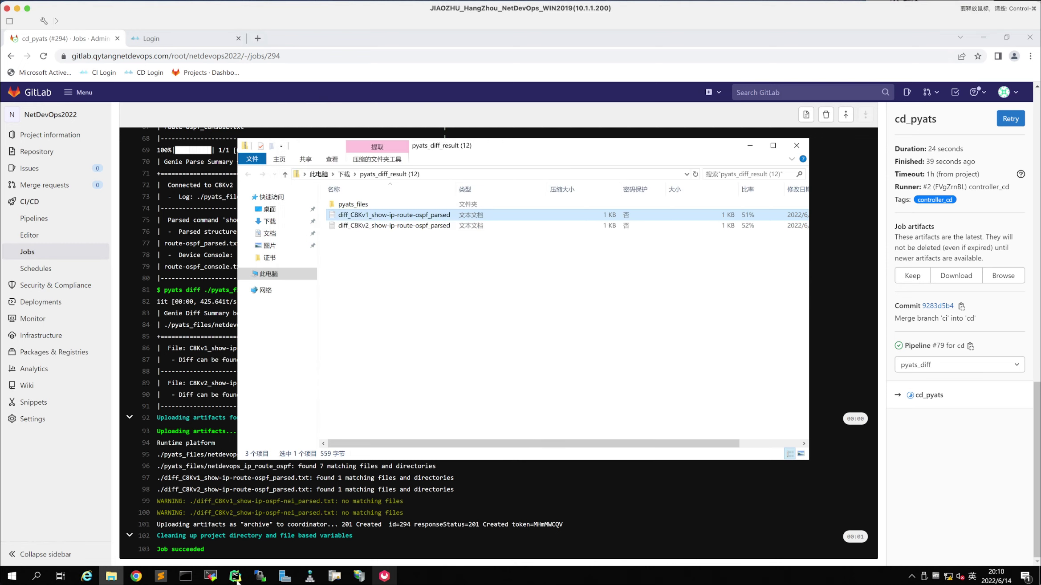
click(236, 577)
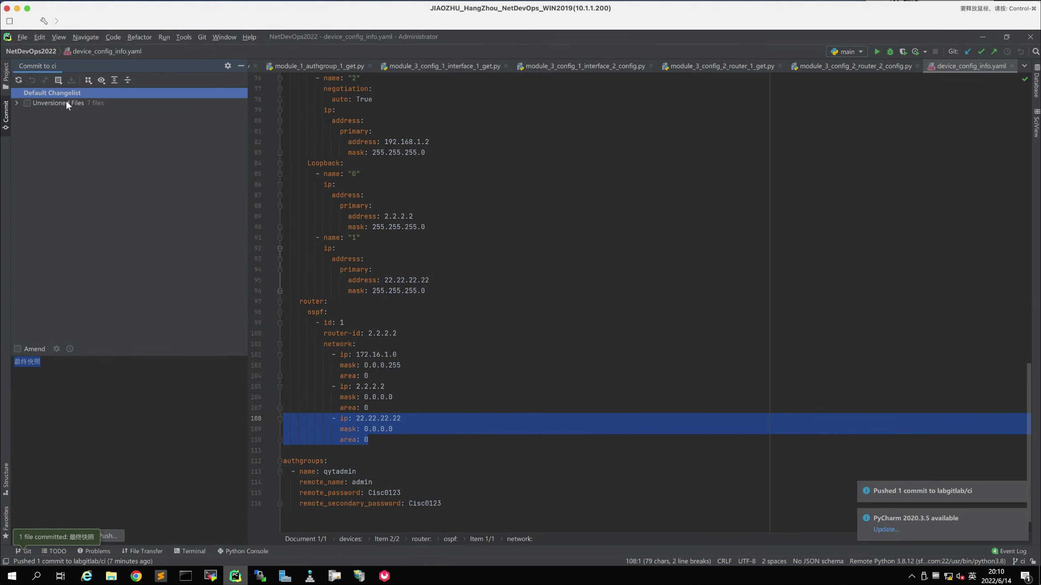
click(5, 79)
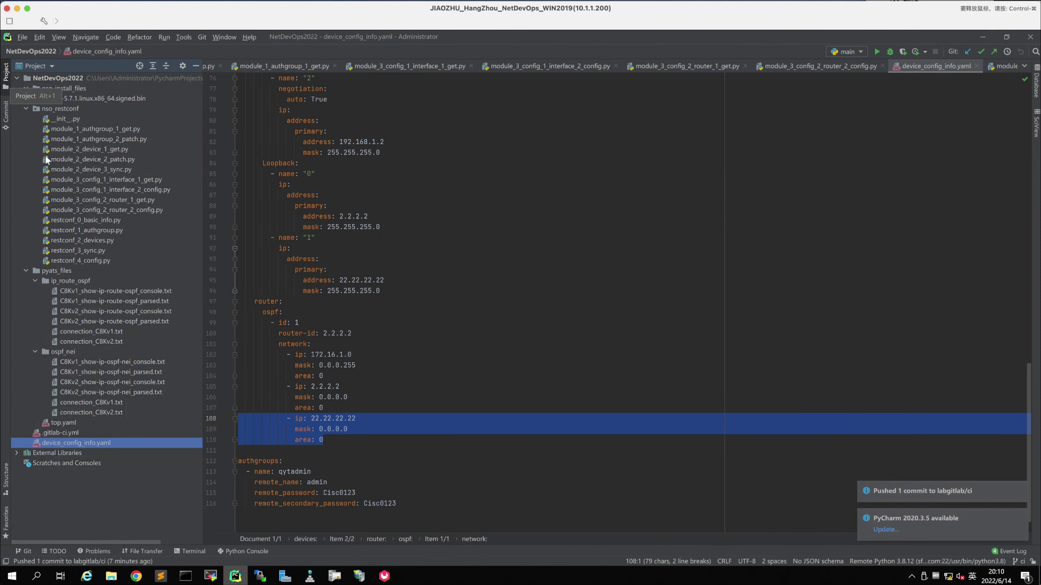
click(420, 447)
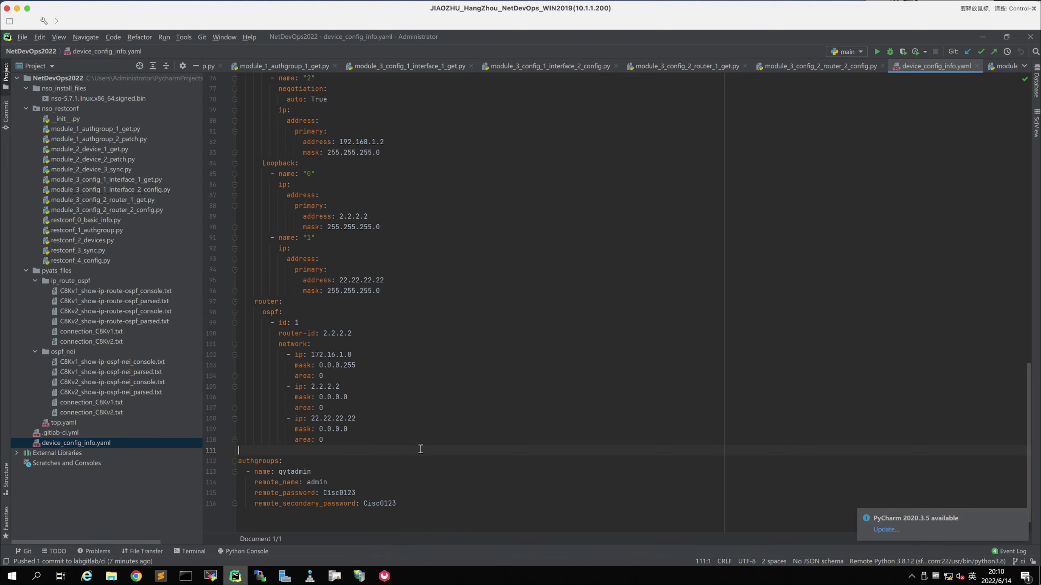
scroll(420, 449, up, 10)
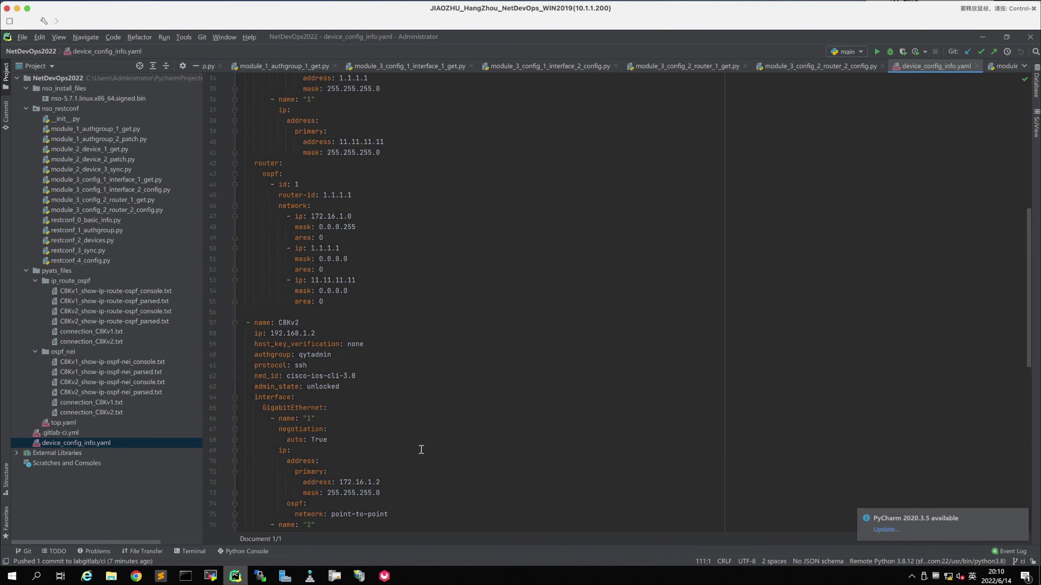
scroll(421, 449, up, 8)
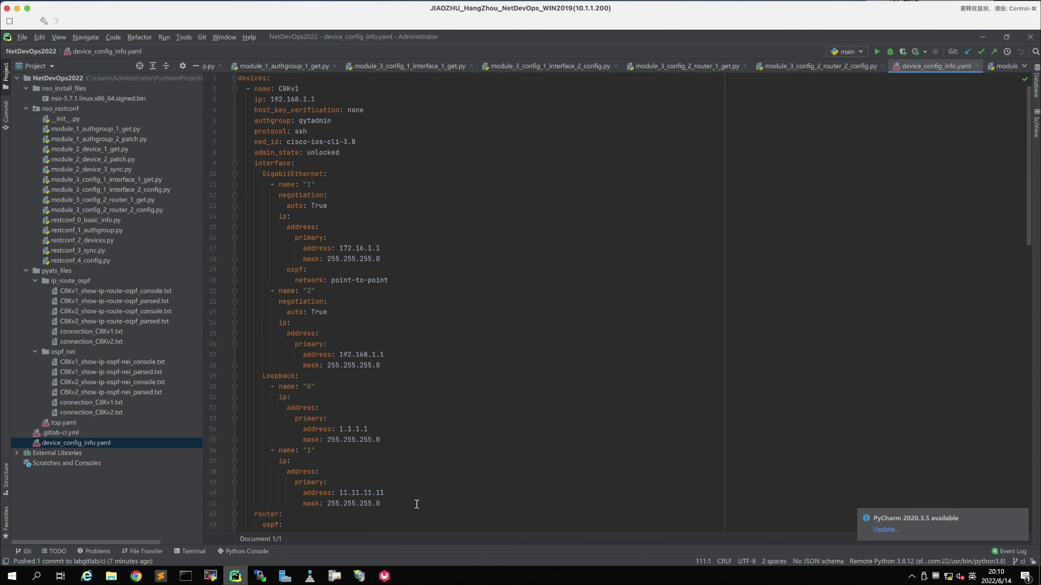
drag(417, 504, 266, 259)
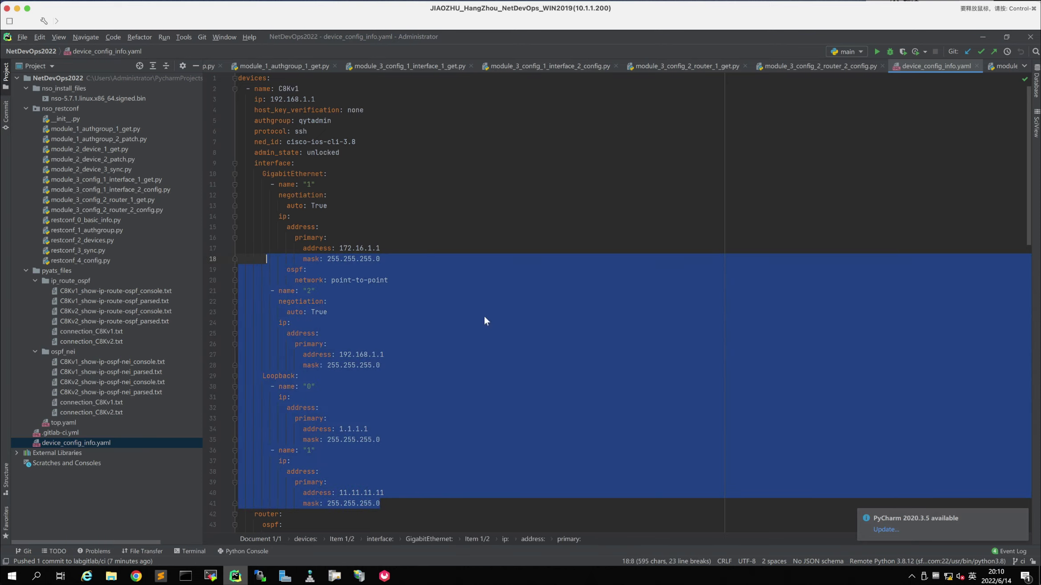